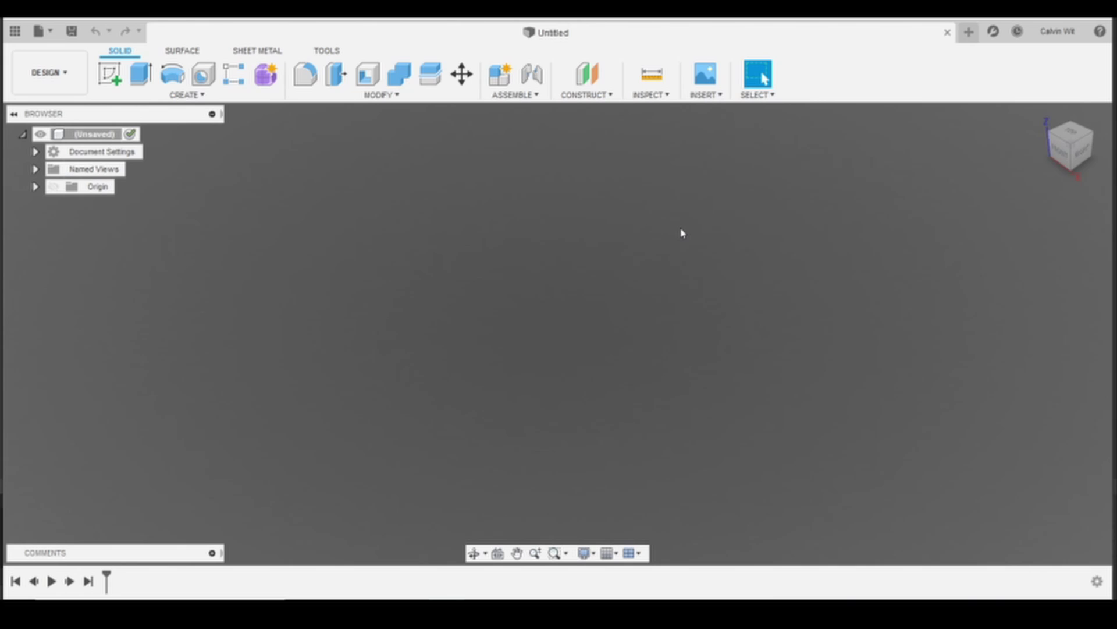
Sketch a 4 in diameter circle centred on the origin on the horizontal plane and finish the sketch.
left_click(1067, 132)
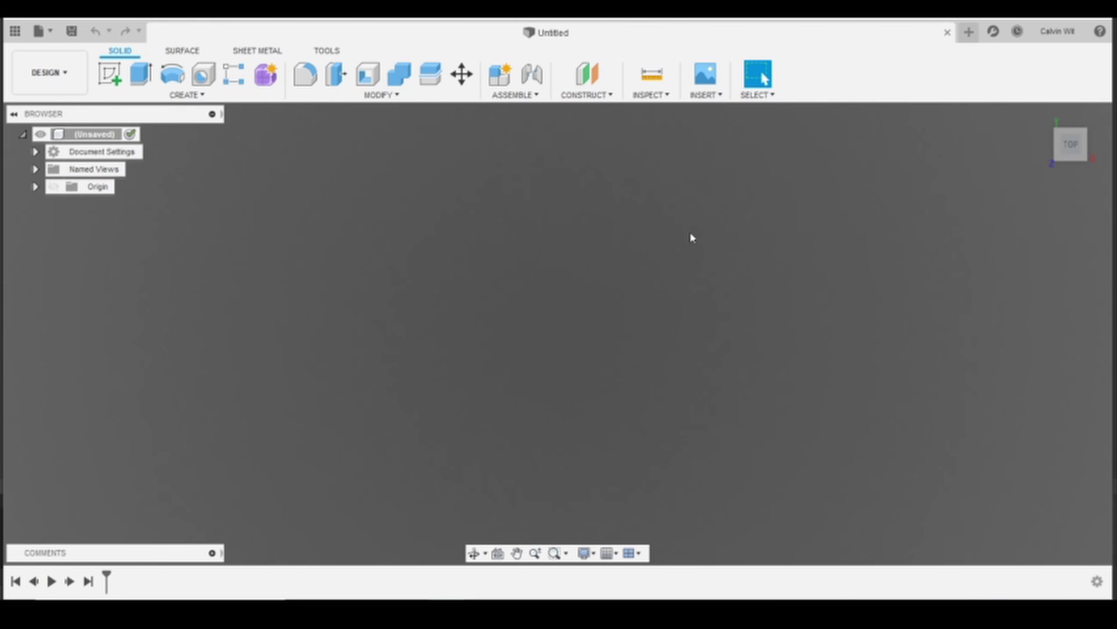
key("l")
left_click(611, 284)
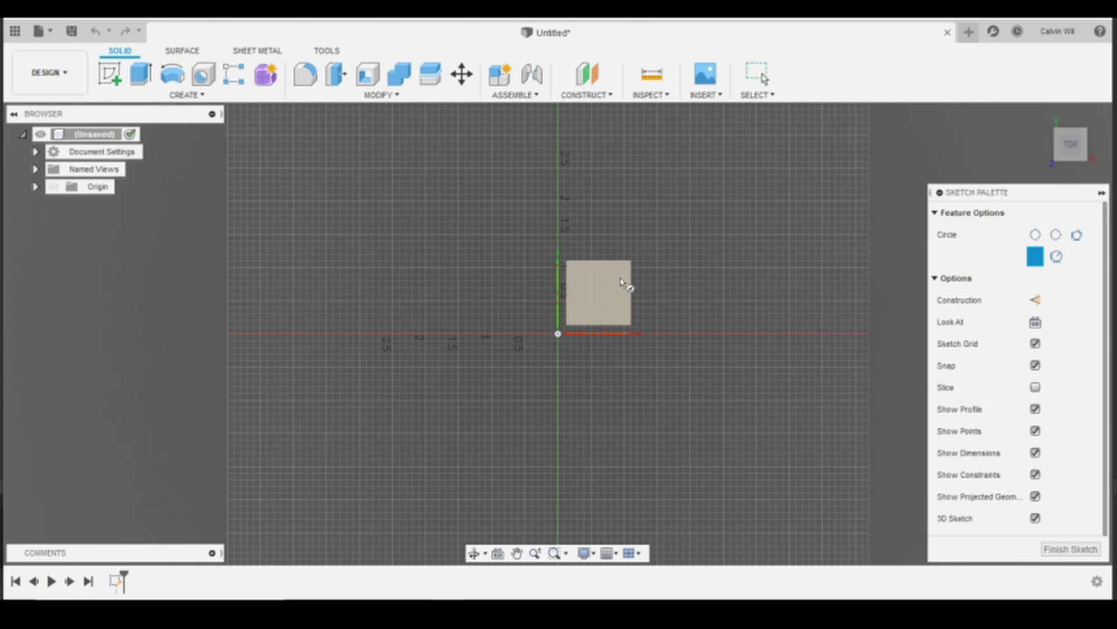
left_click(611, 280)
left_click(558, 334)
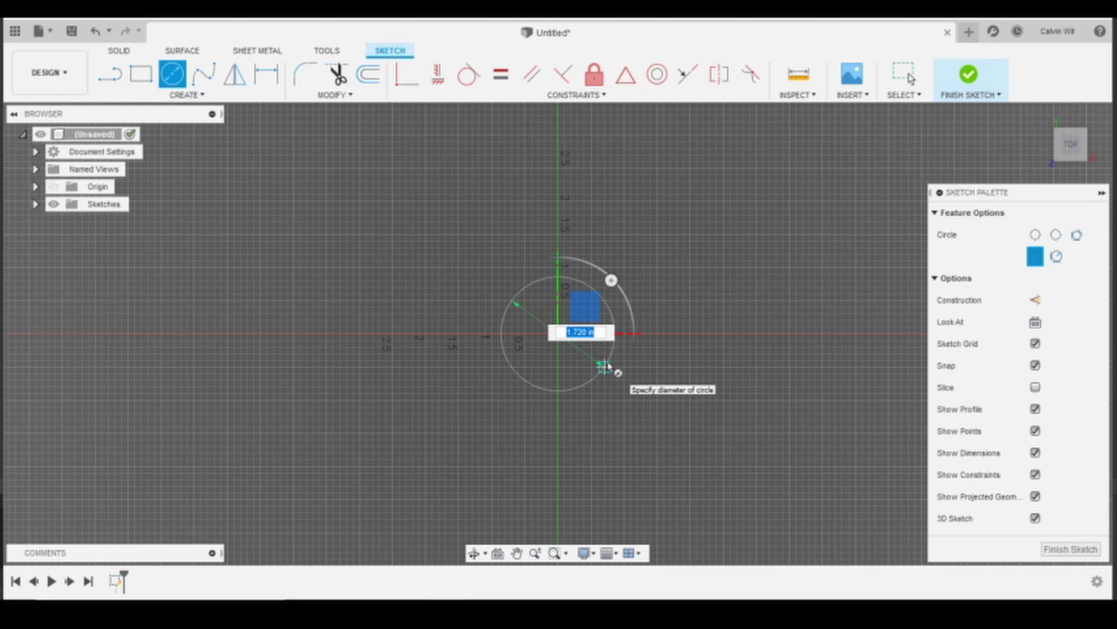
type("4")
key("Return")
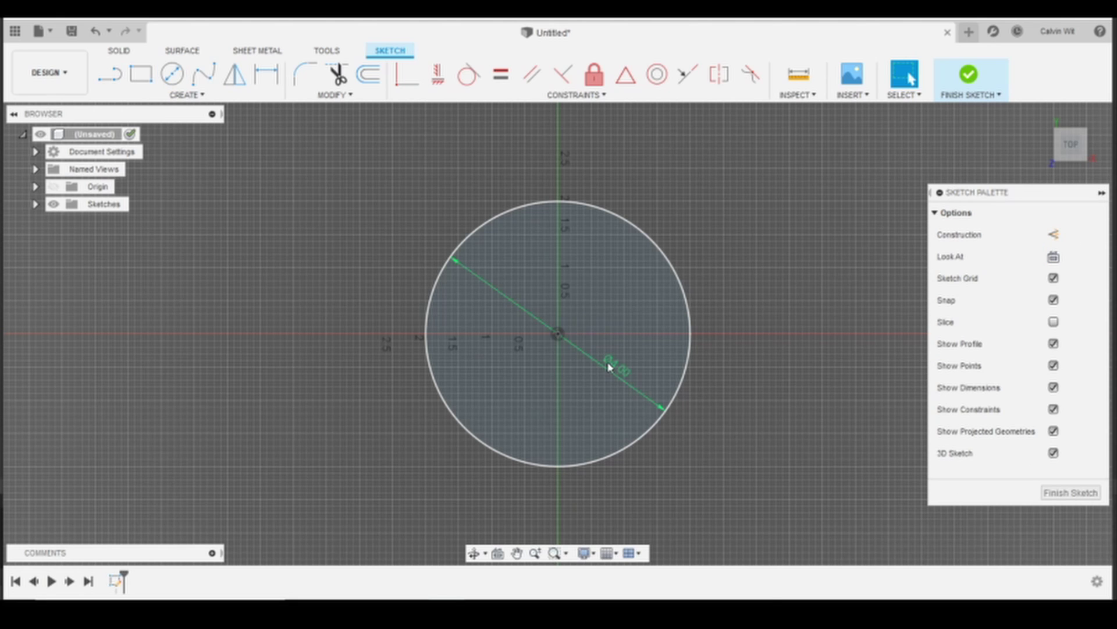
left_click(965, 73)
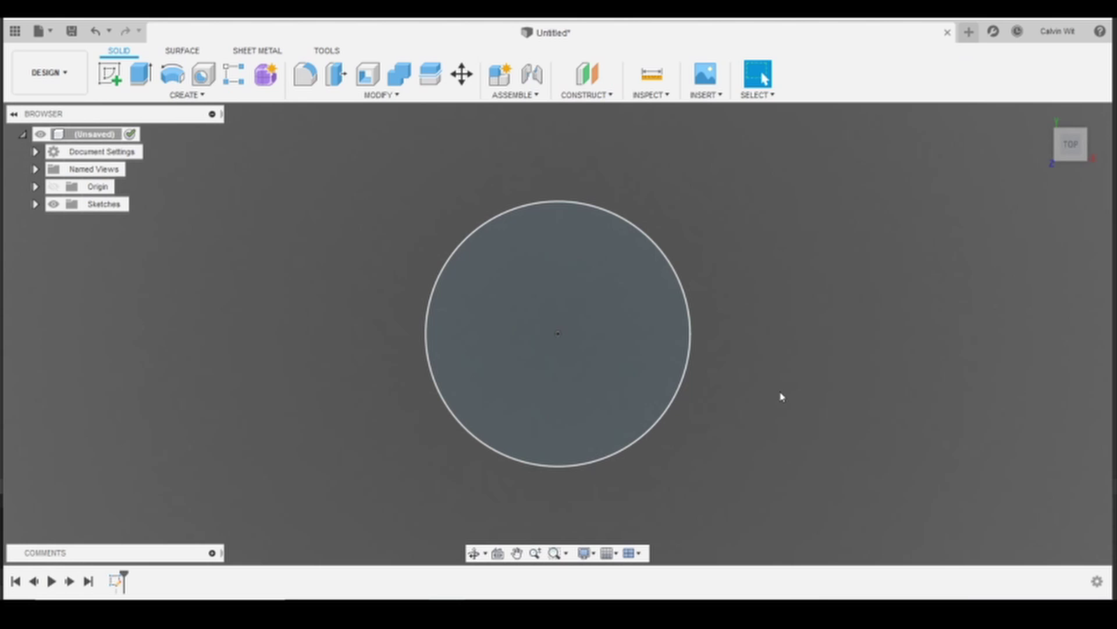
Extrude the circle profile 2 in upward as a new body.
middle_click_drag(781, 394, 766, 324, "shift")
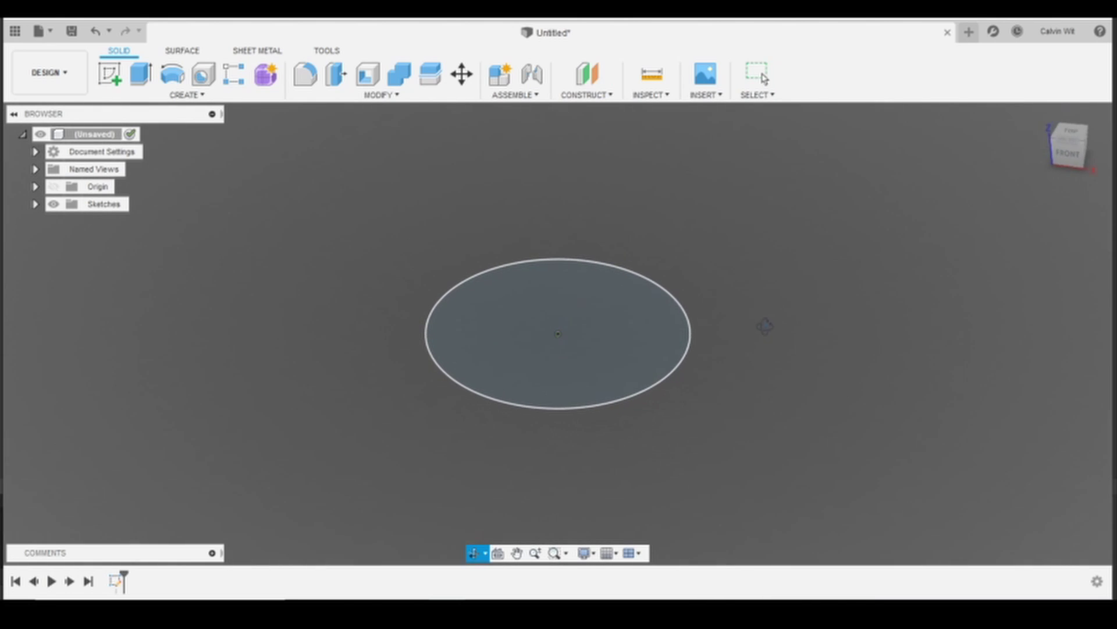
left_click(1071, 131)
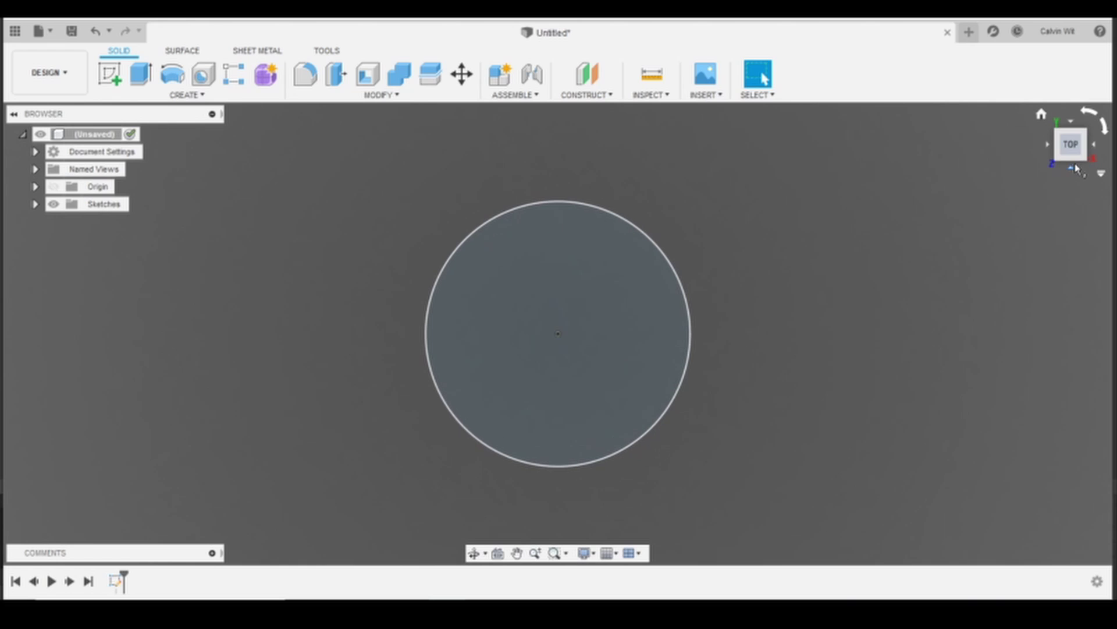
left_click(1075, 160)
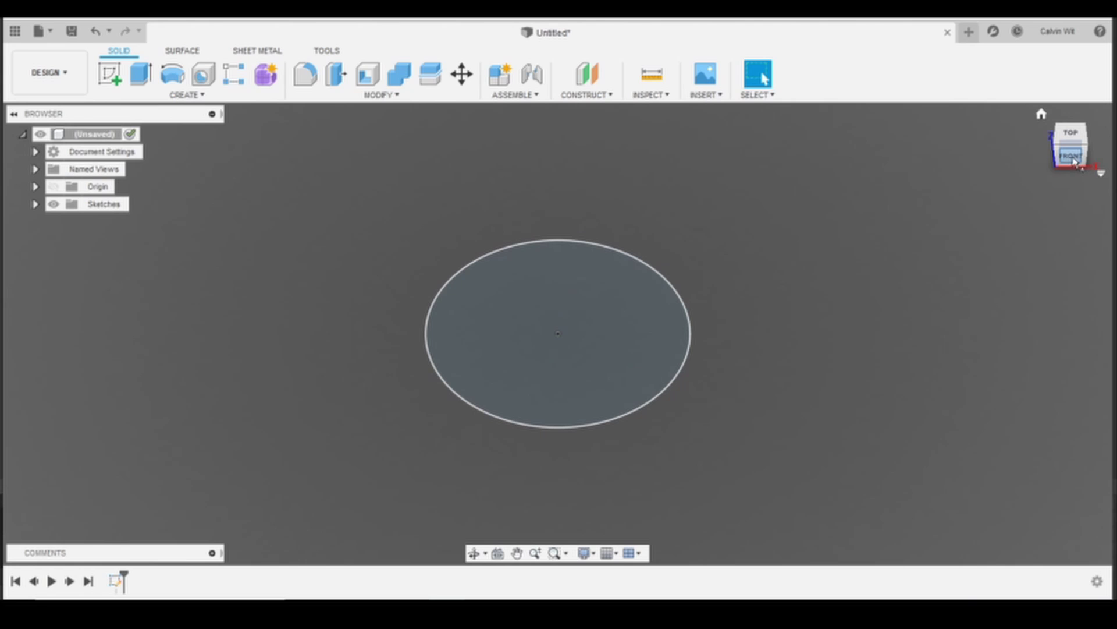
key("e")
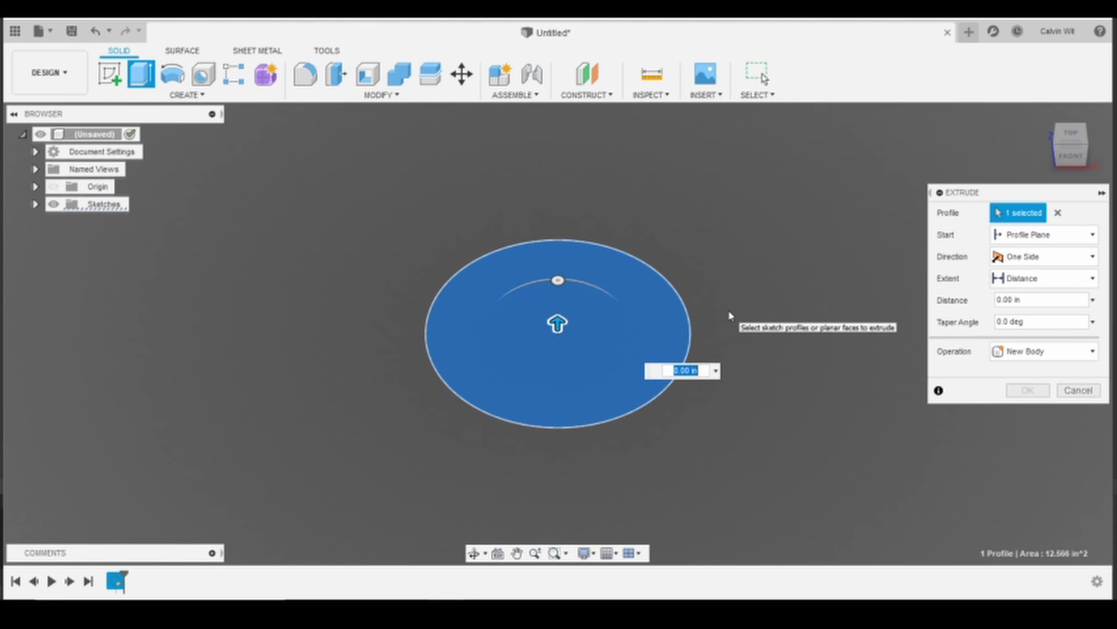
type("2")
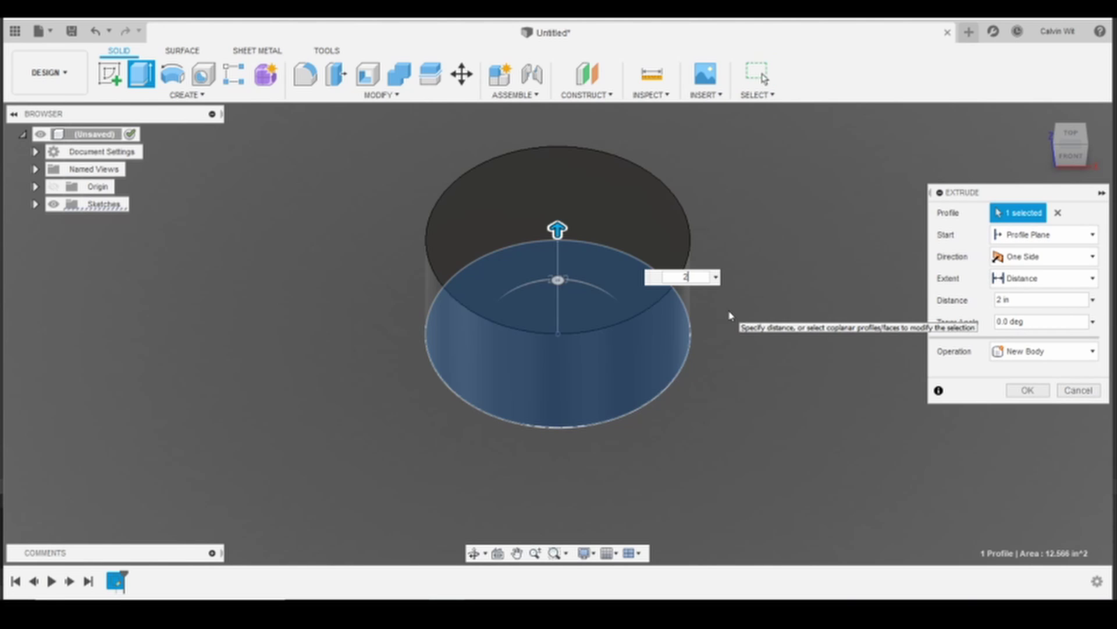
key("Return")
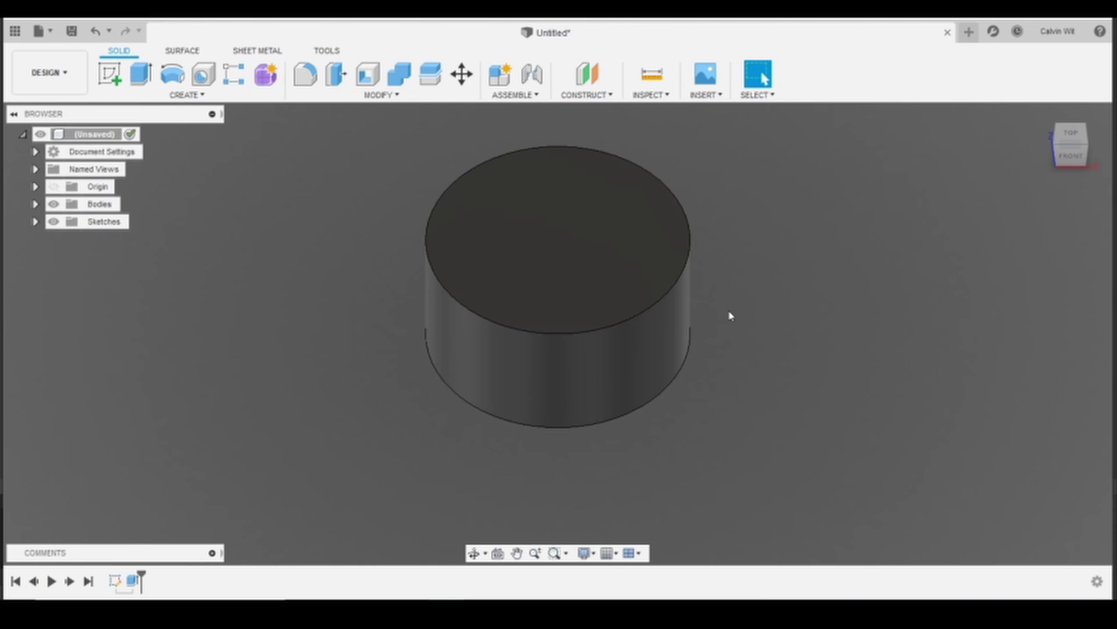
Start a sketch on the cylinder's top face and draw a centred circle 3.5 in in diameter.
key("c")
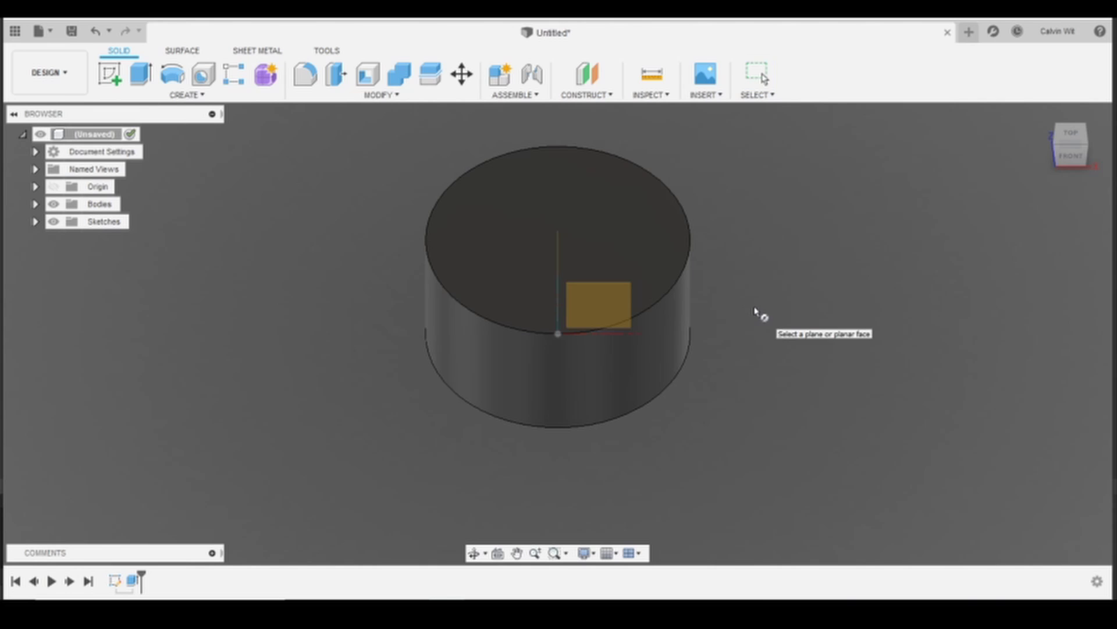
left_click(617, 267)
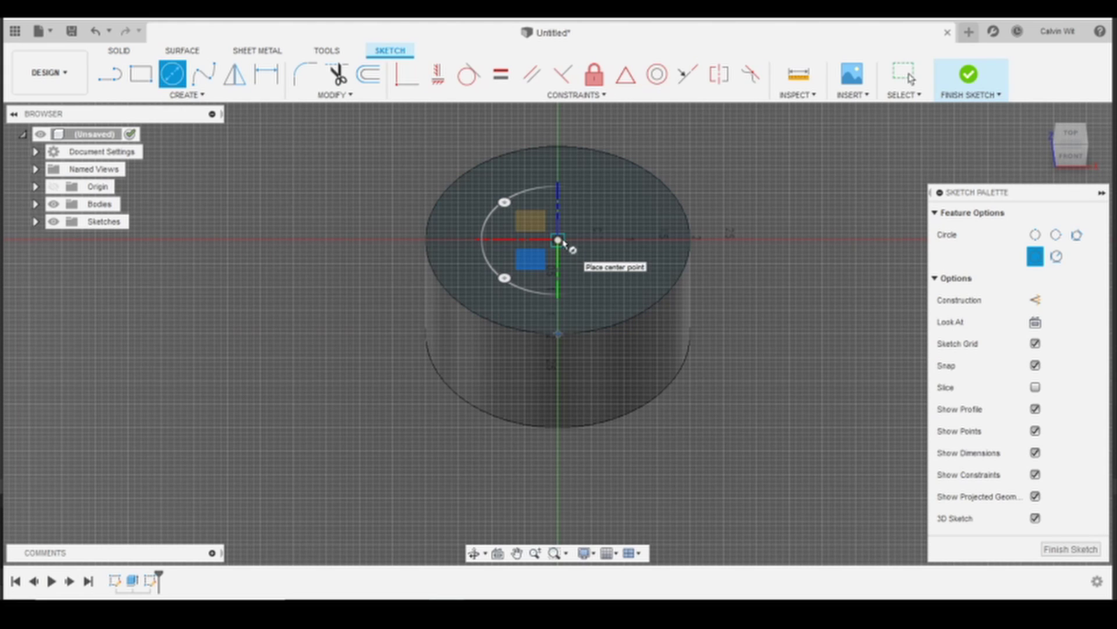
left_click(558, 240)
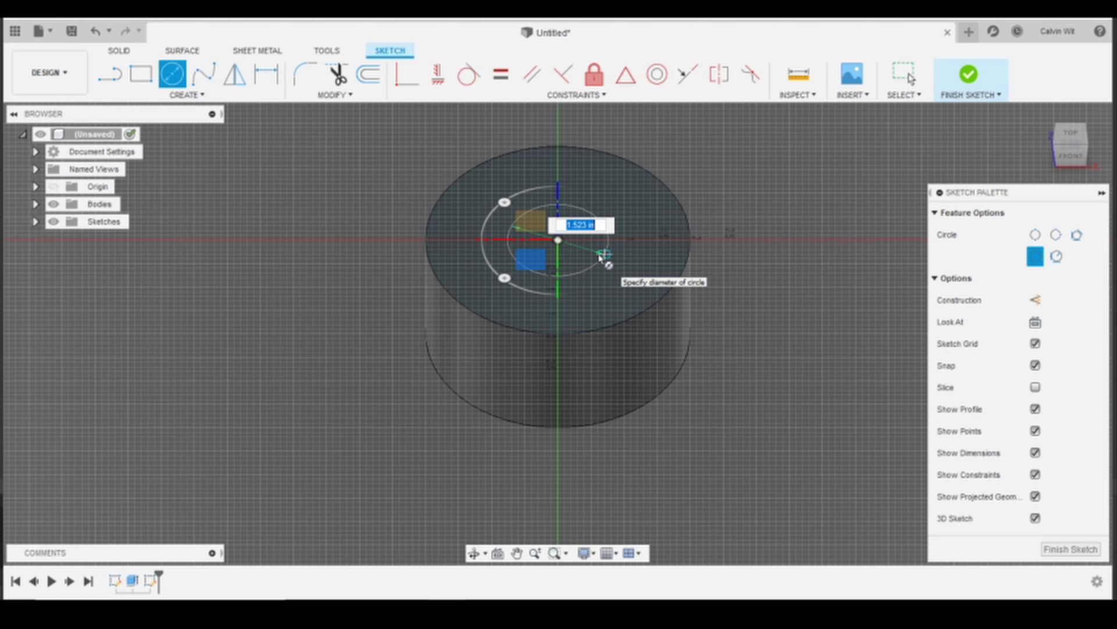
type("3.5")
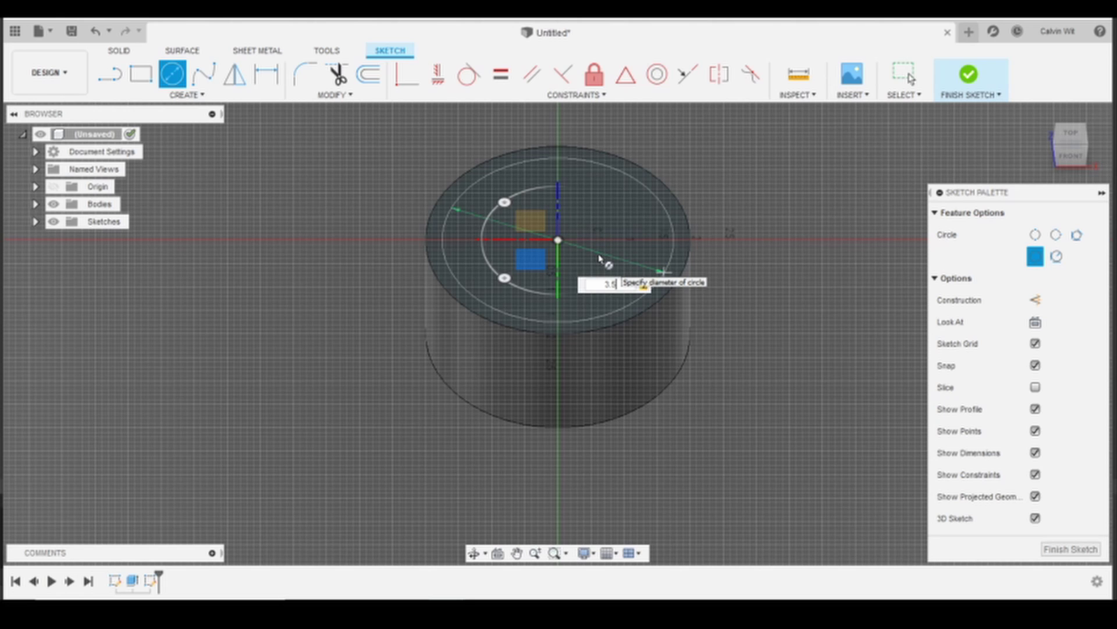
key("Return")
key("Escape")
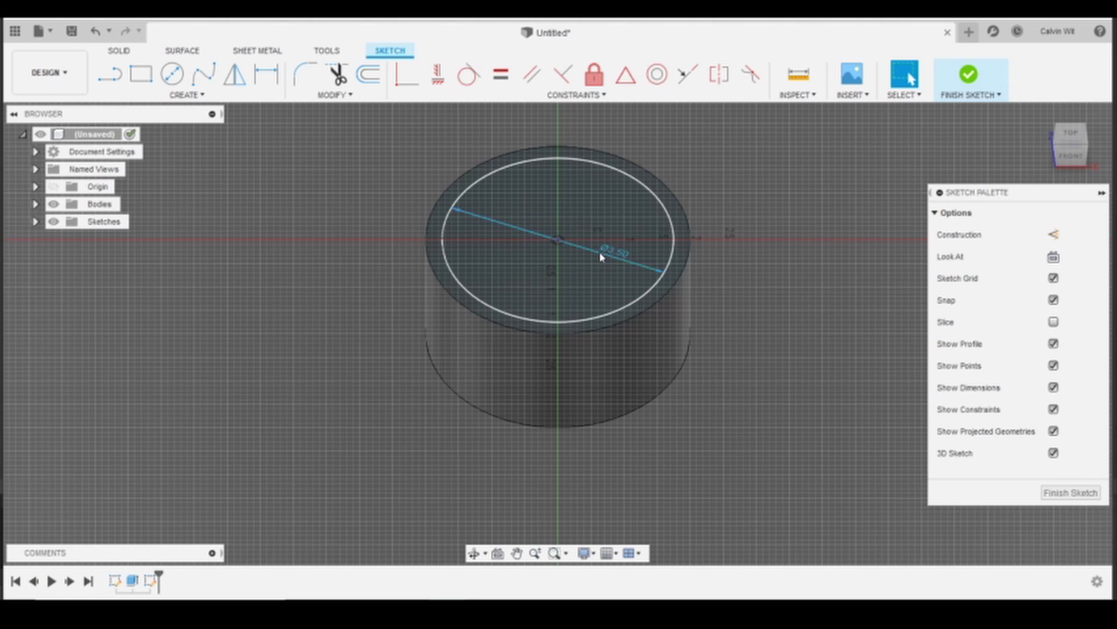
Add a concentric 3.25 in diameter circle inside the existing circle on the top face.
scroll(578, 219, "up", 3)
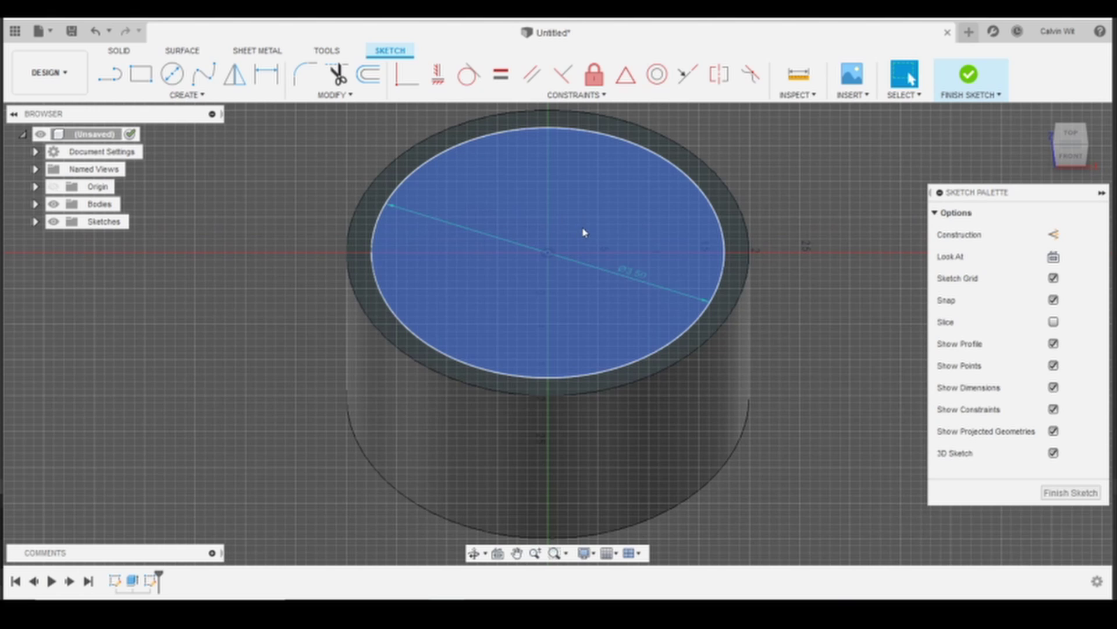
key("c")
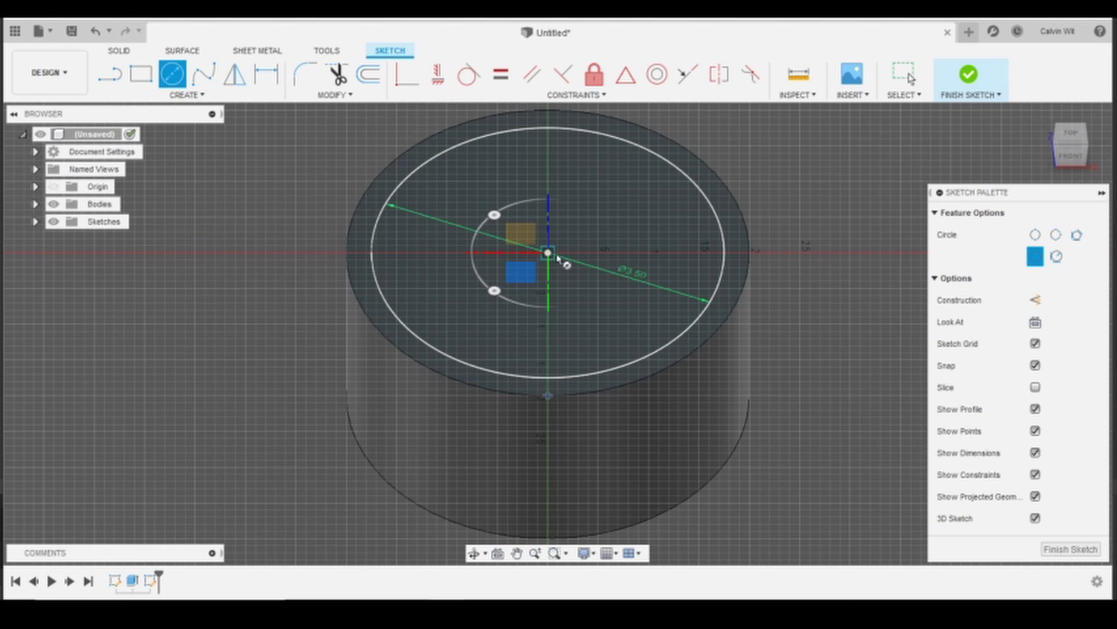
left_click(548, 253)
type("3.25")
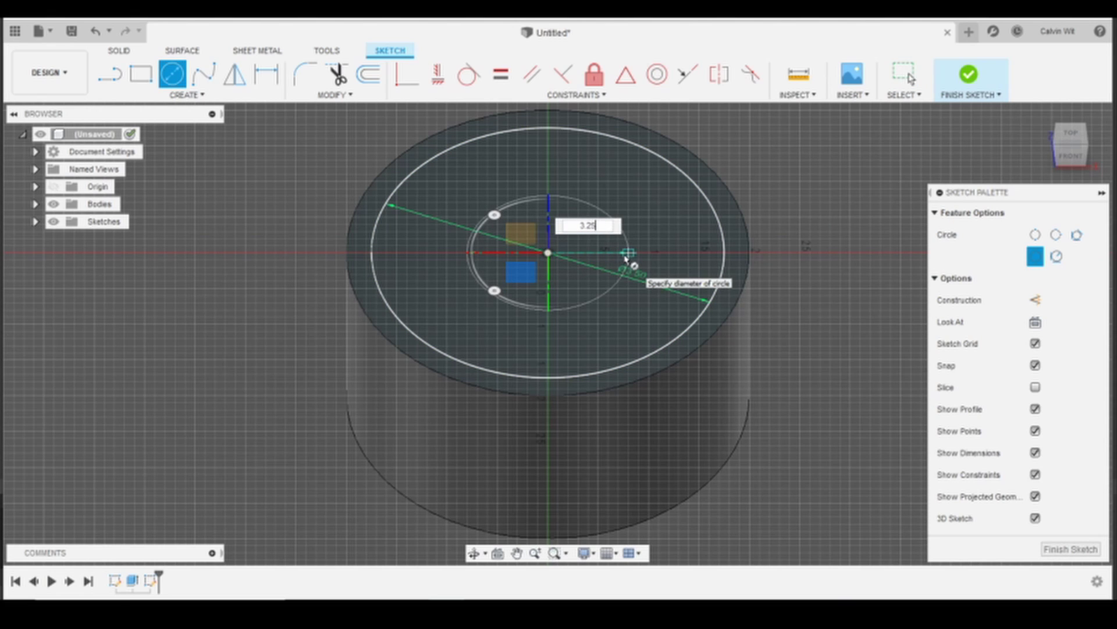
key("Return")
key("Escape")
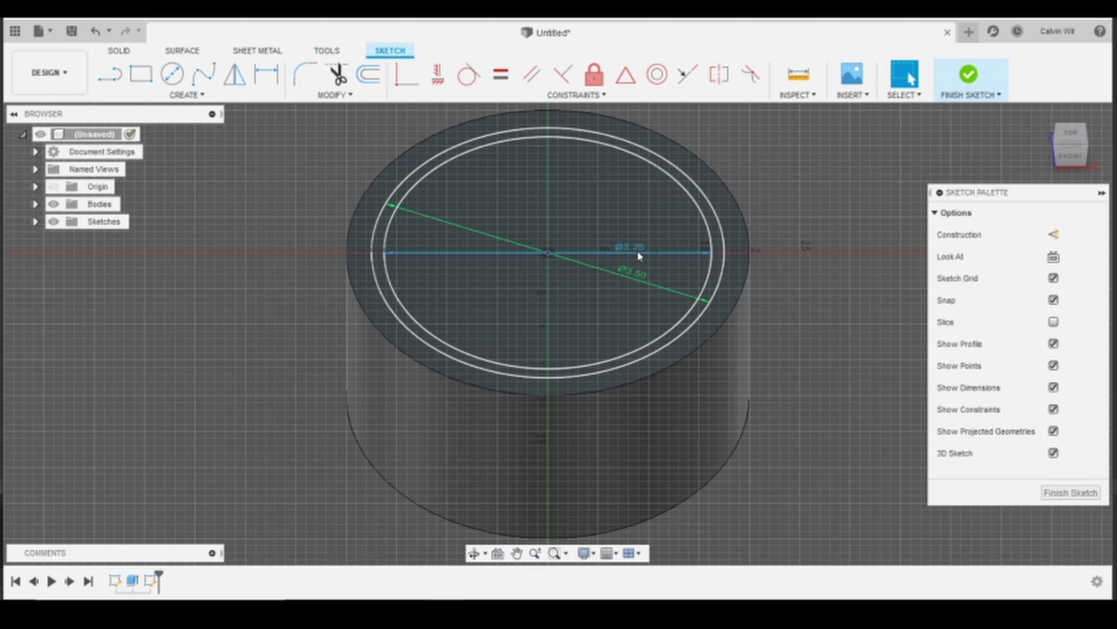
Extrude the narrow ring between the two circles by -0.5 in to cut a groove into the cylinder.
key("e")
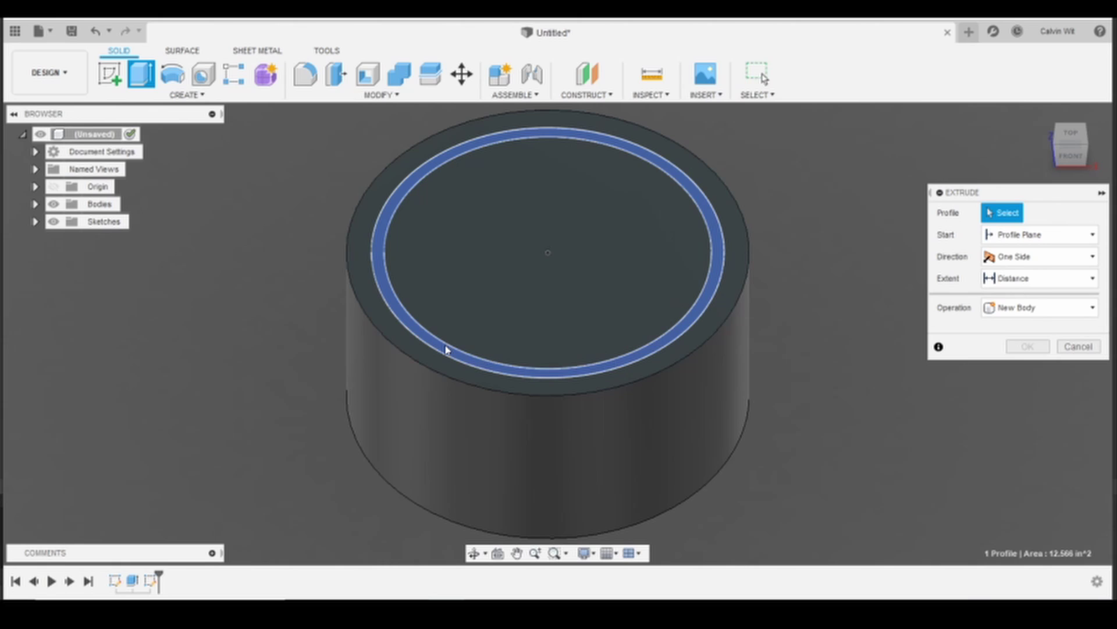
left_click(446, 350)
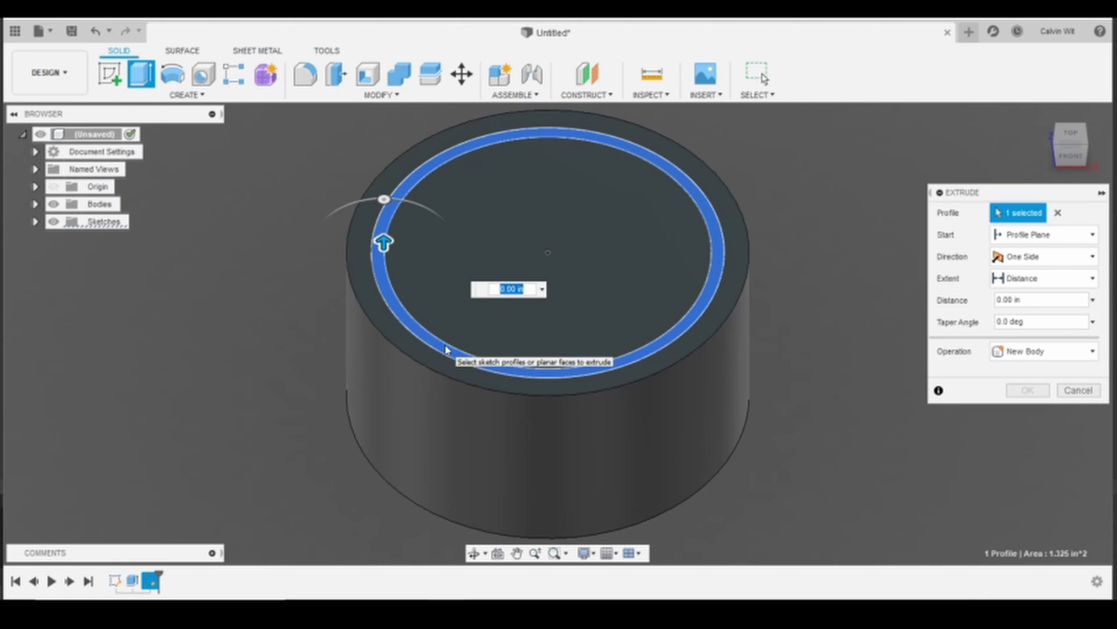
type("-.5")
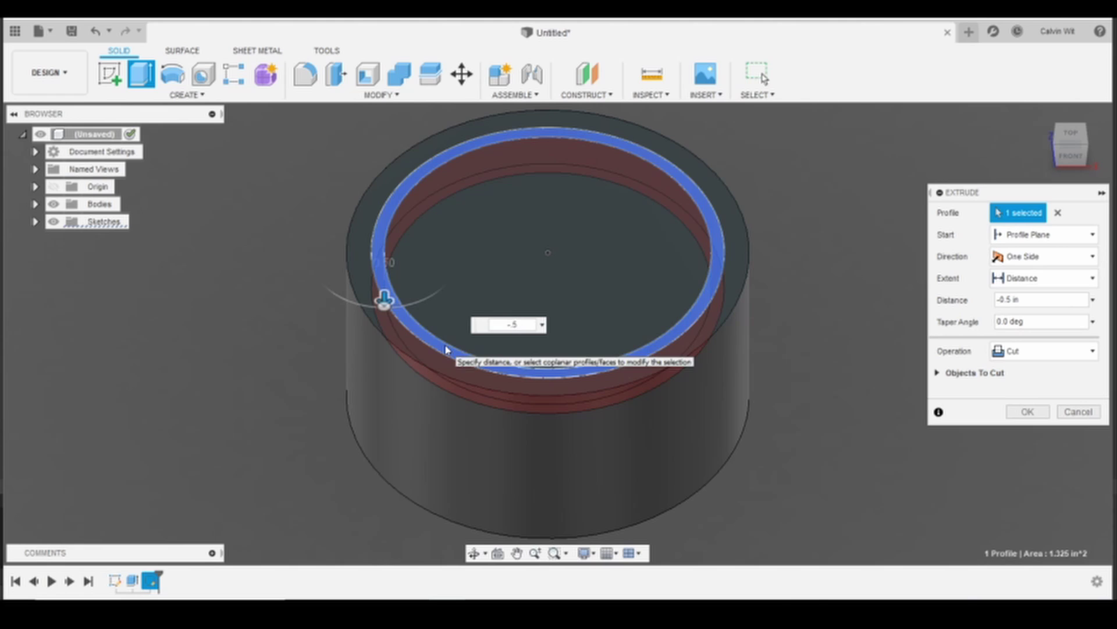
key("Return")
scroll(386, 271, "up", 6)
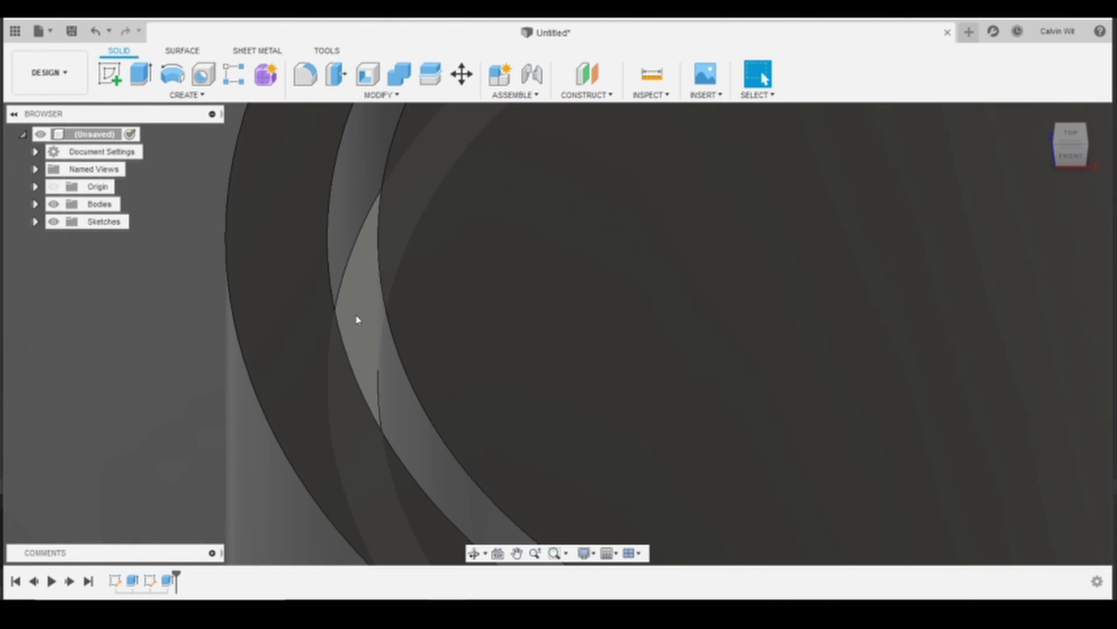
Cut the central disc inside the groove to a depth of 1.5 in with an extrude of -1.5 in.
scroll(377, 359, "down", 6)
middle_click_drag(377, 360, 428, 345, "shift")
key("e")
left_click(490, 318)
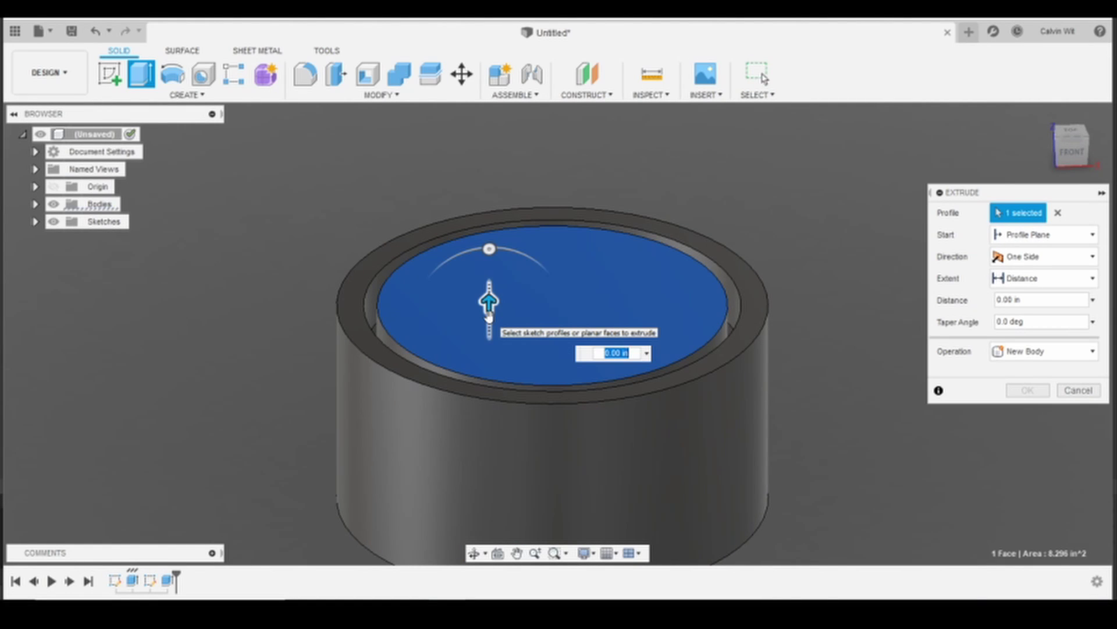
type("-1.5")
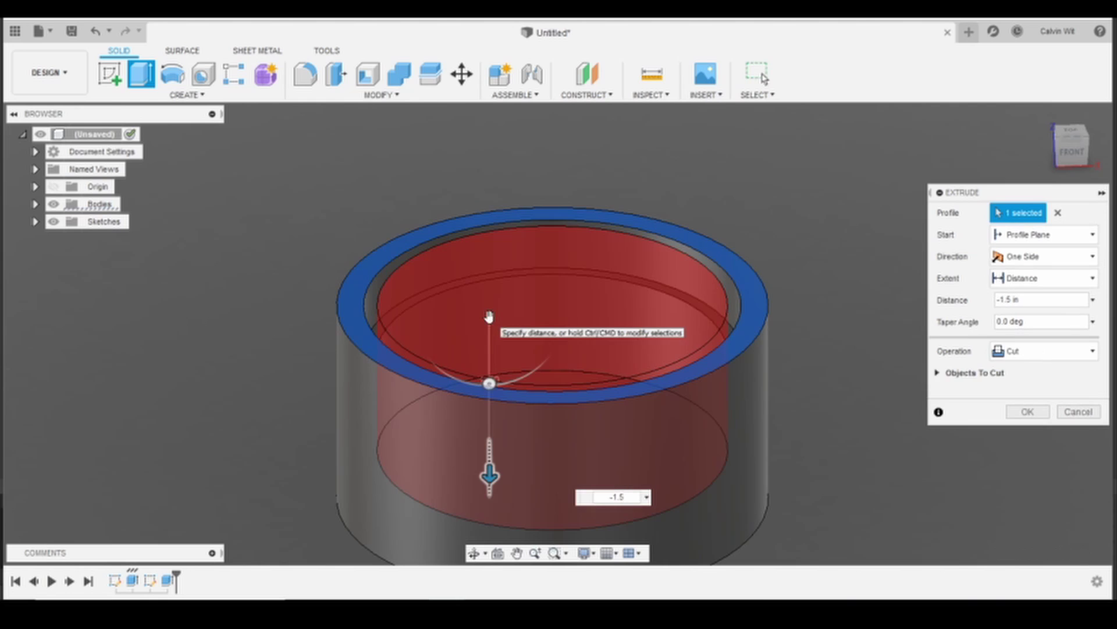
key("Return")
Start a sketch on the inner ledge and offset its outer edge inward by 0.125 in.
middle_click_drag(482, 312, 483, 349, "shift")
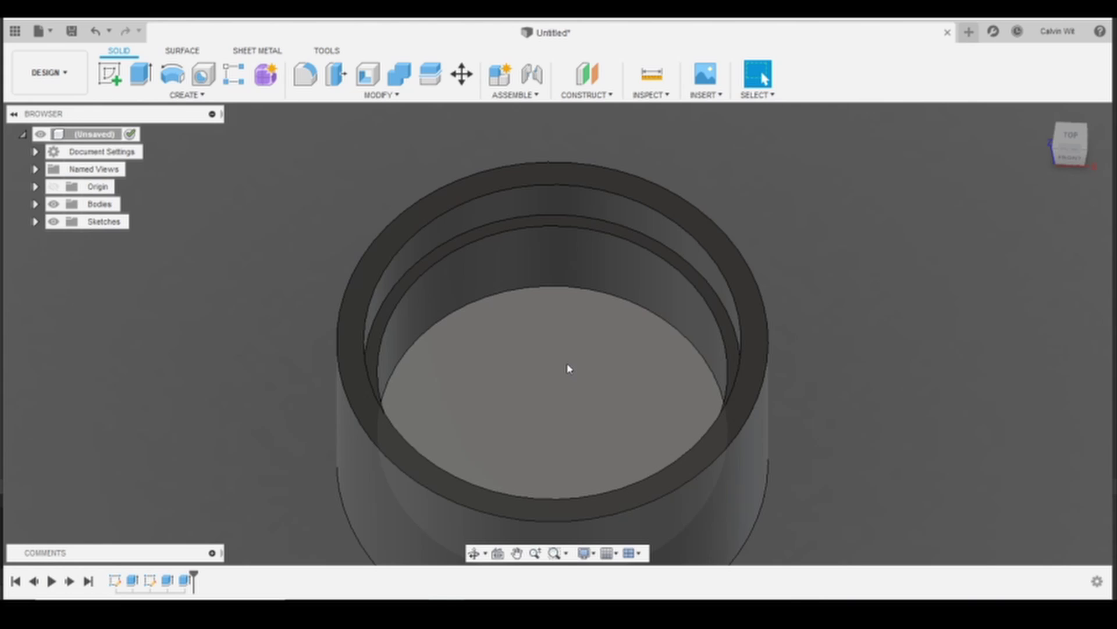
key("c")
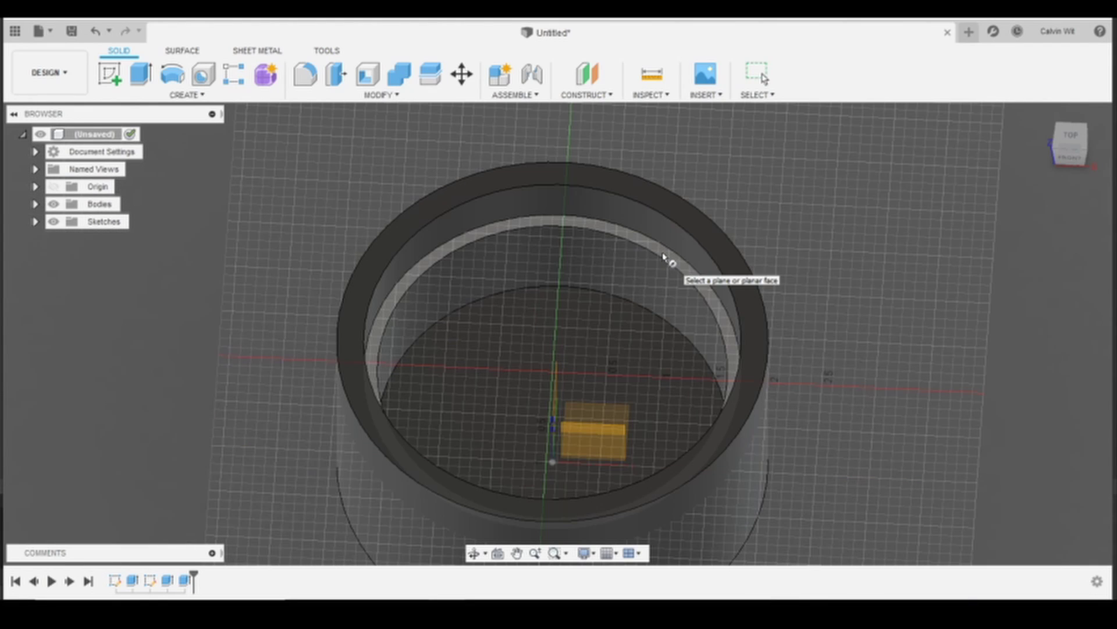
left_click(665, 256)
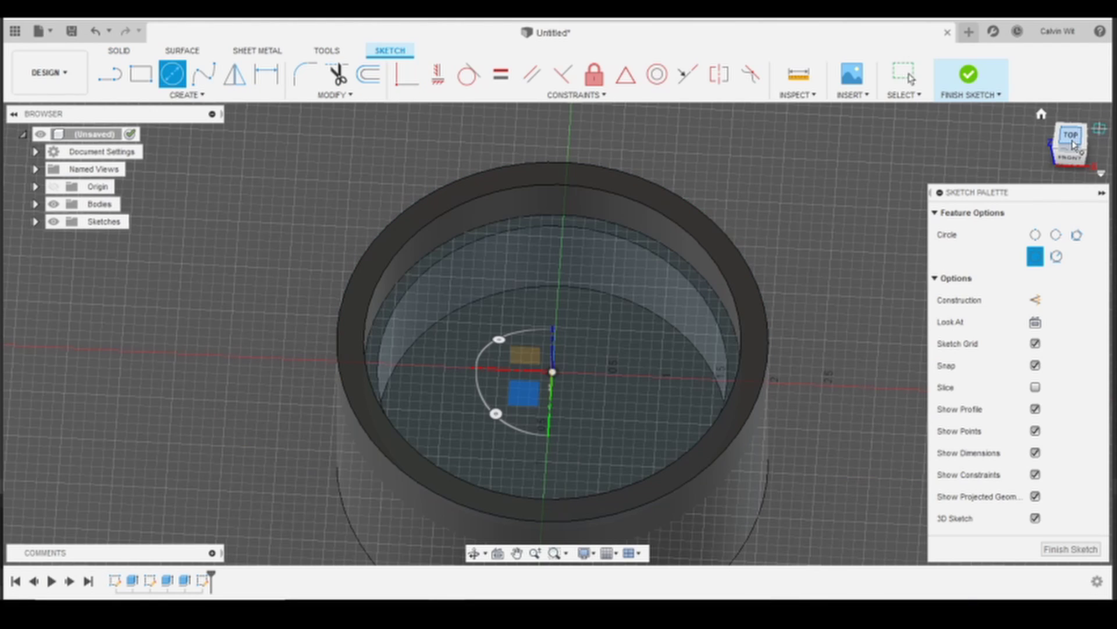
left_click(1073, 140)
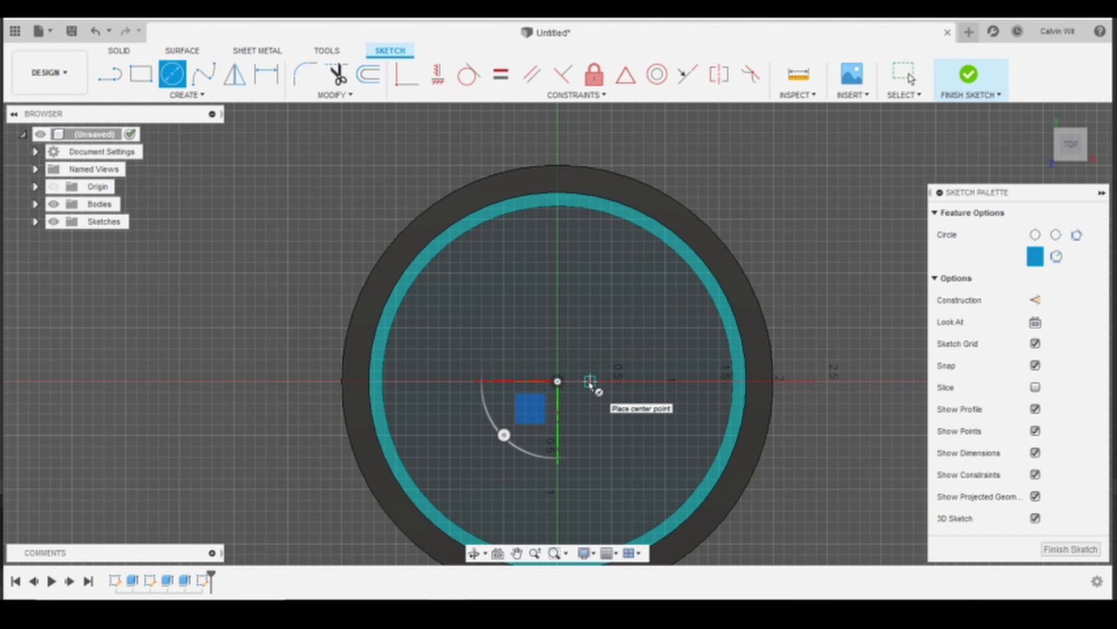
key("o")
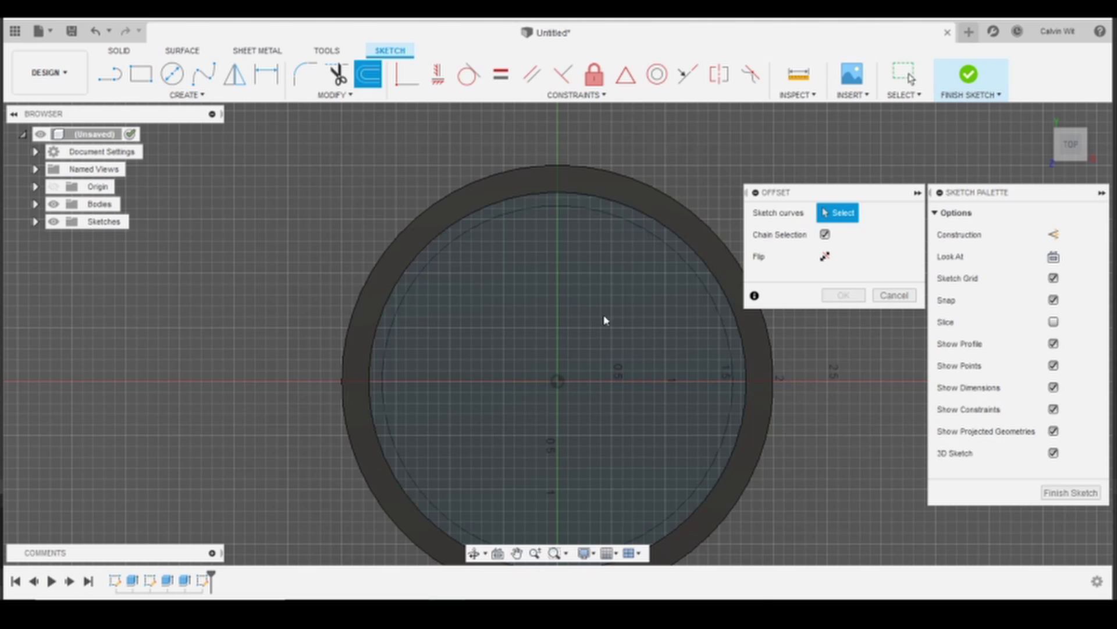
left_click(643, 220)
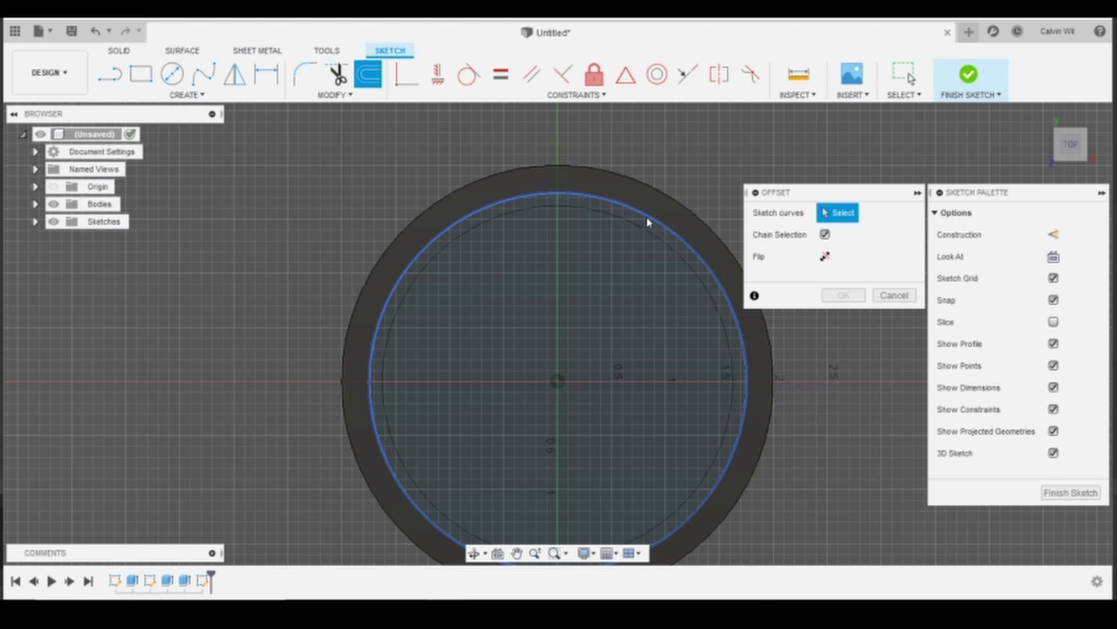
type("-.125")
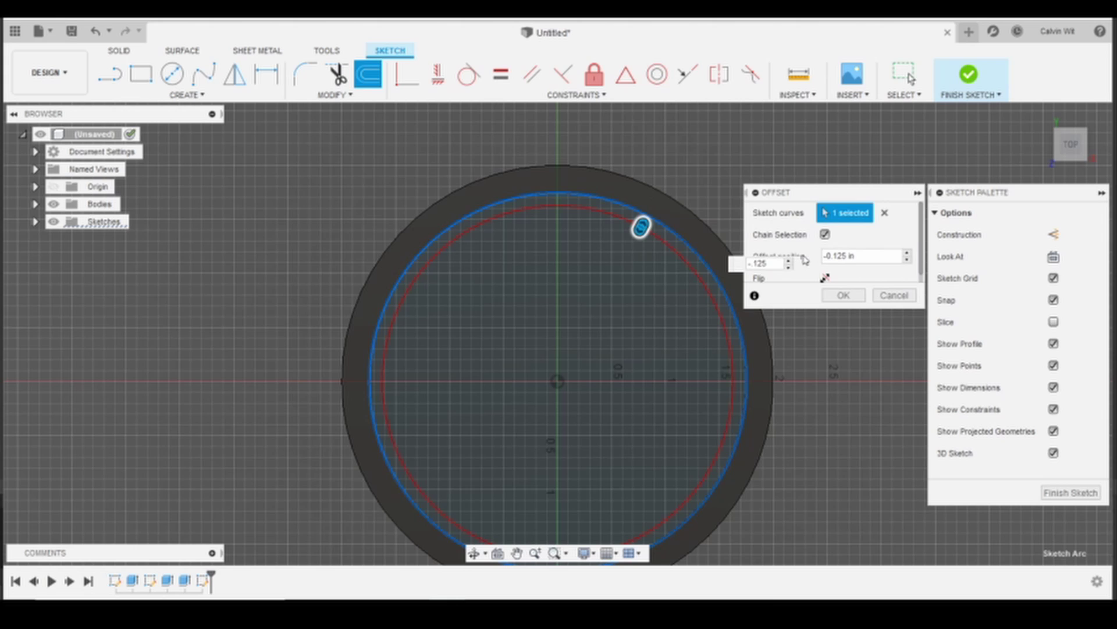
key("Return")
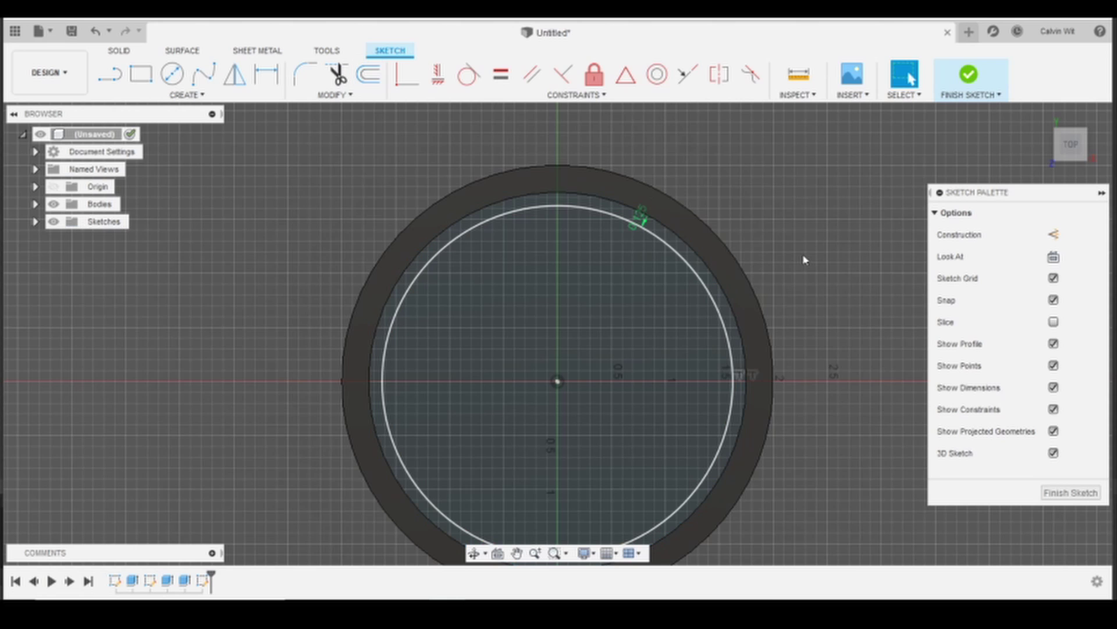
middle_click_drag(807, 364, 812, 300, "shift")
scroll(412, 291, "up", 4)
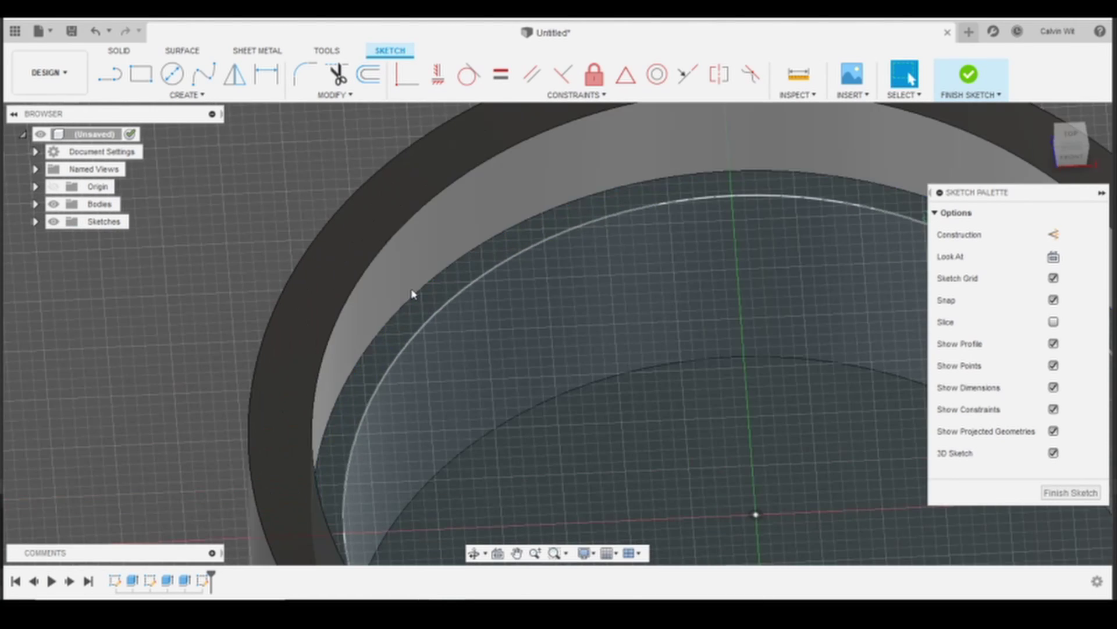
Extrude the narrow ring on the inner ledge 12 in upward as a new body.
left_click(431, 307)
key("Escape")
scroll(433, 313, "down", 4)
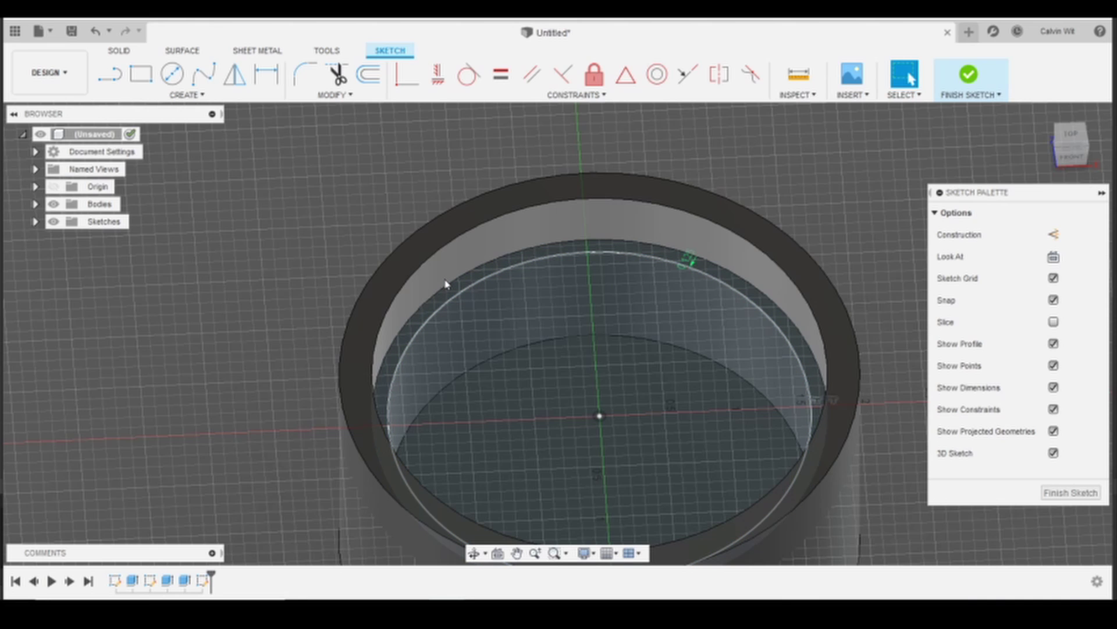
middle_click_drag(474, 359, 485, 338, "shift")
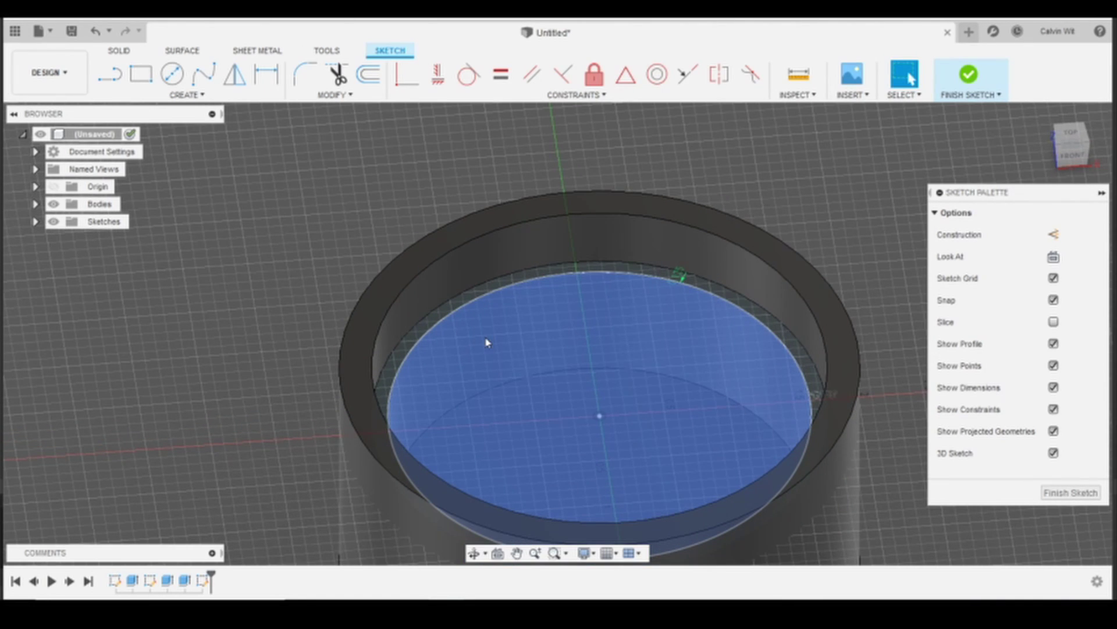
key("e")
left_click(412, 333)
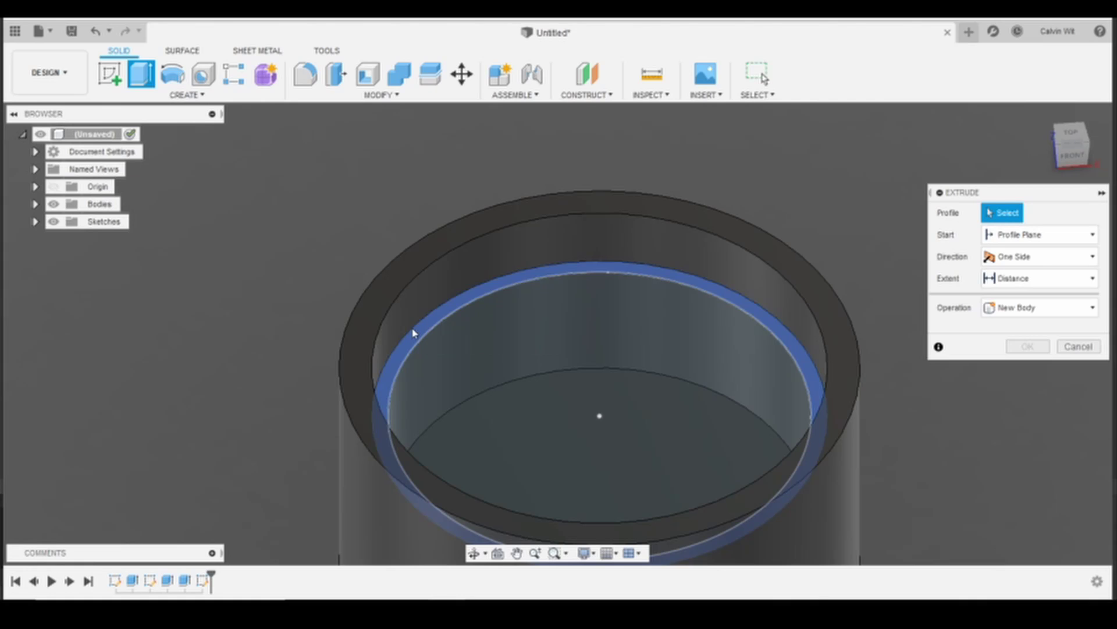
left_click_drag(387, 418, 439, 91)
type("12")
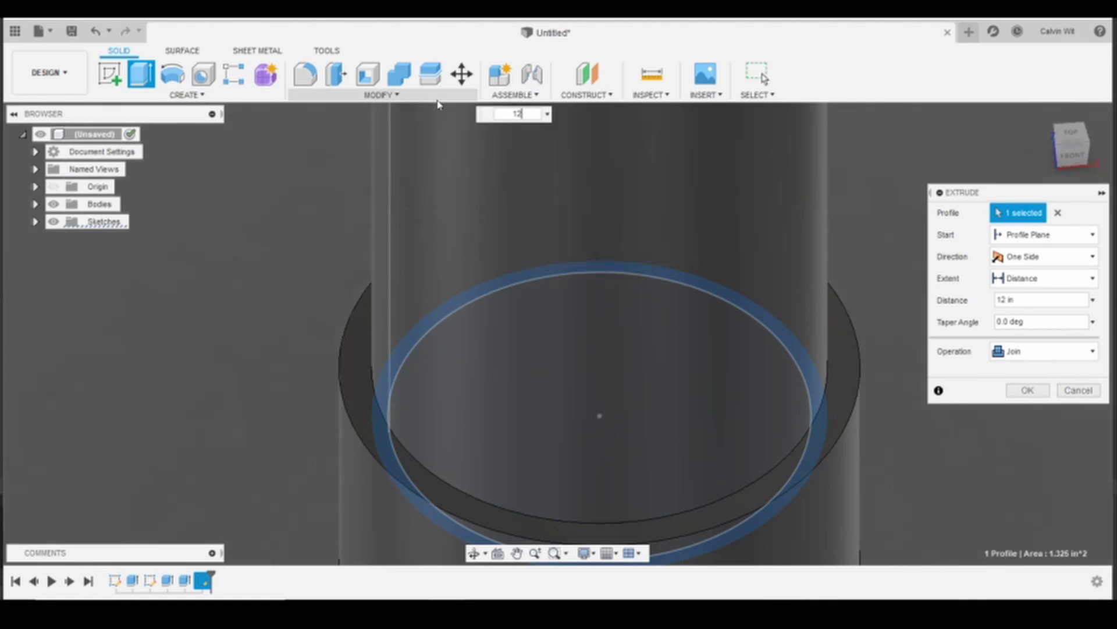
scroll(443, 356, "down", 10)
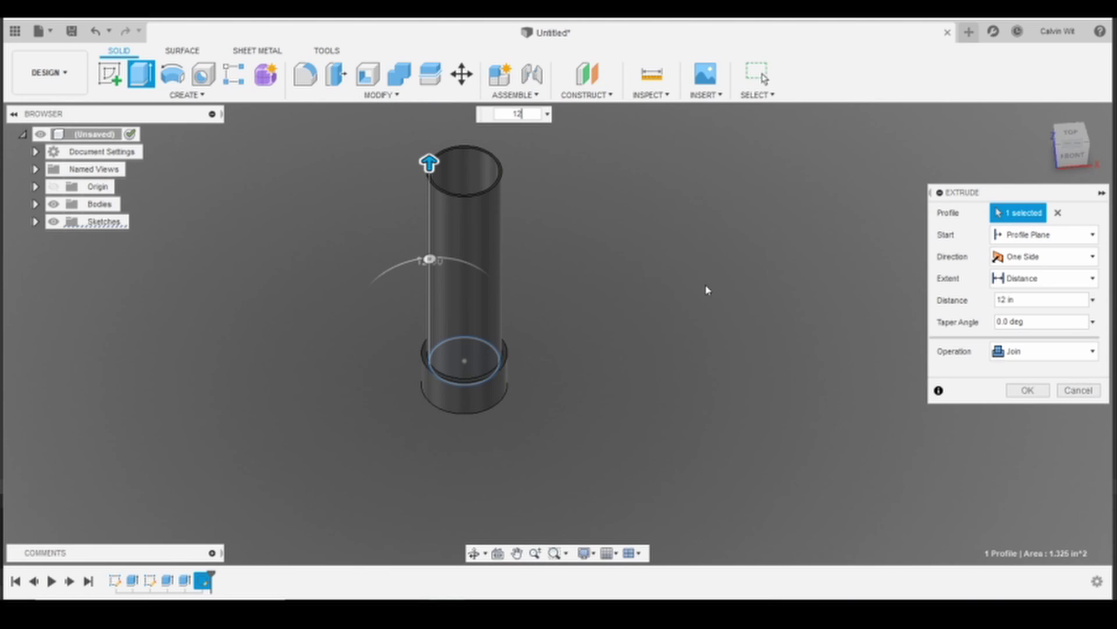
left_click(1035, 356)
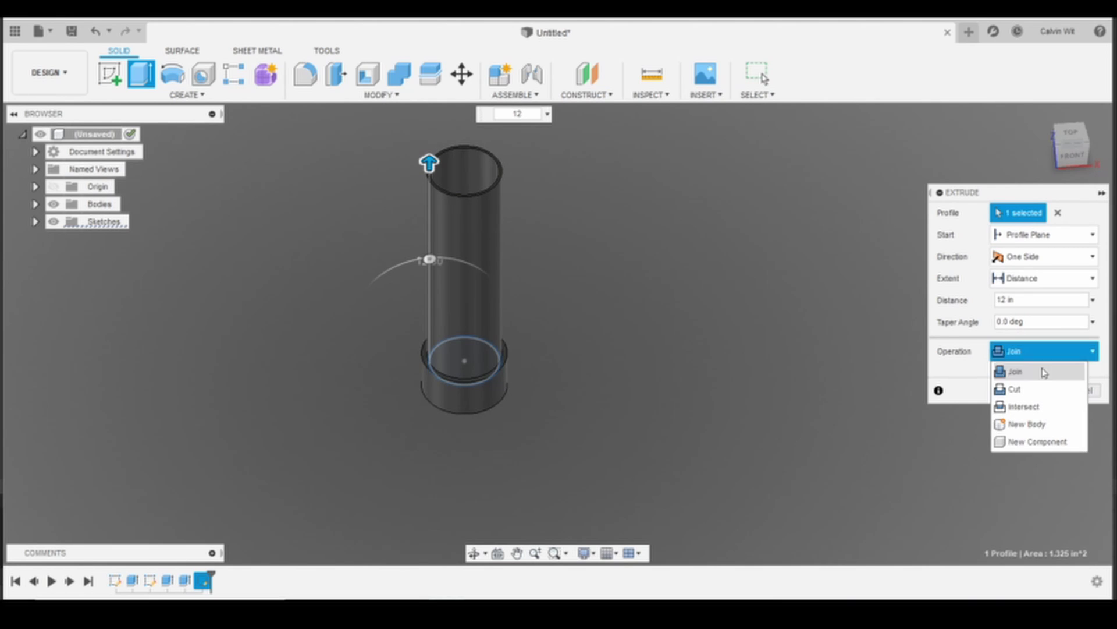
left_click(1034, 425)
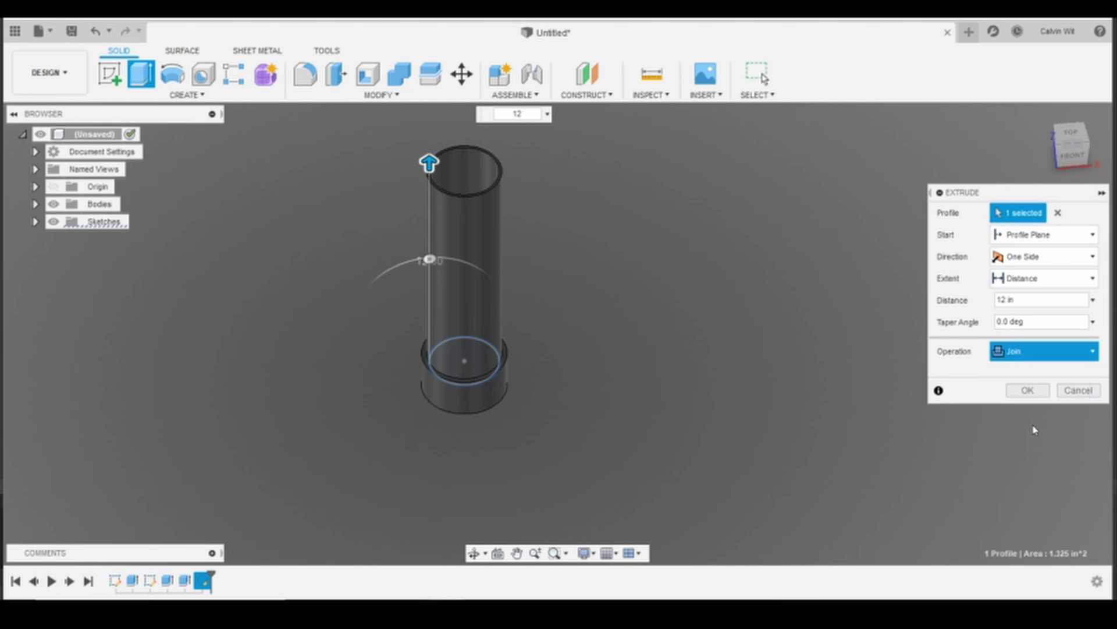
left_click(1030, 390)
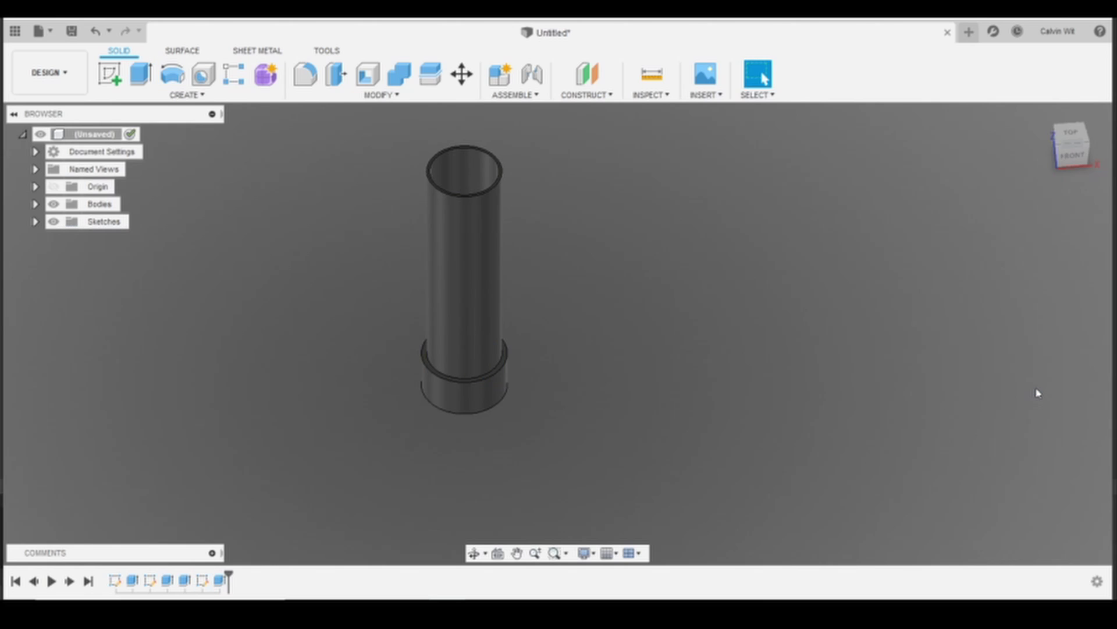
Expand the list of bodies and sketch a 4 in diameter circle centred on the tube's top end.
left_click(35, 204)
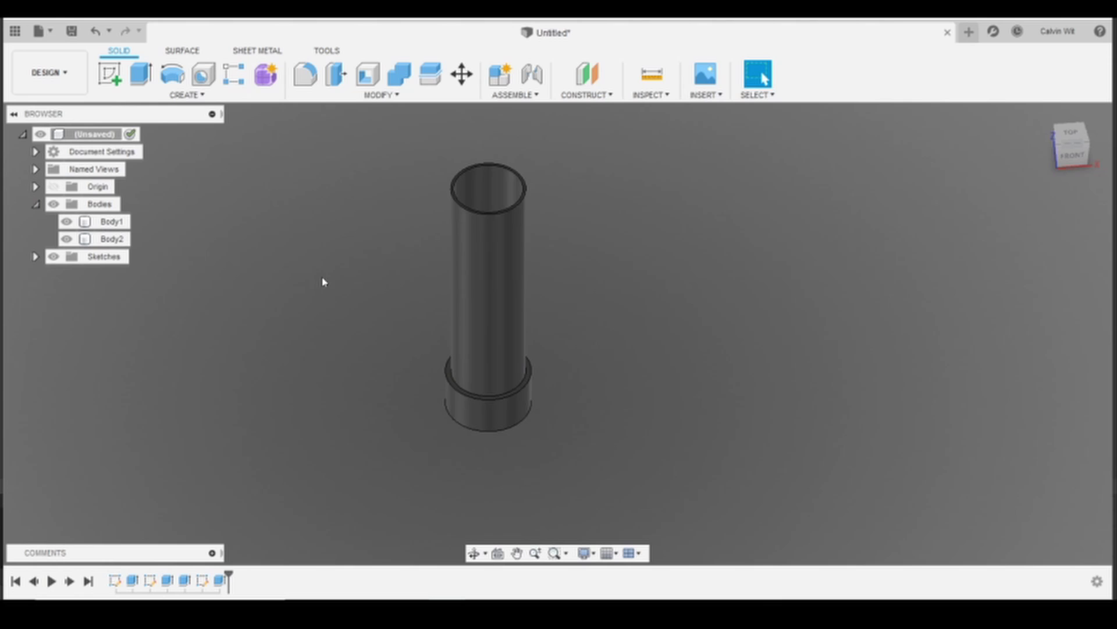
middle_click_drag(367, 400, 374, 393, "shift")
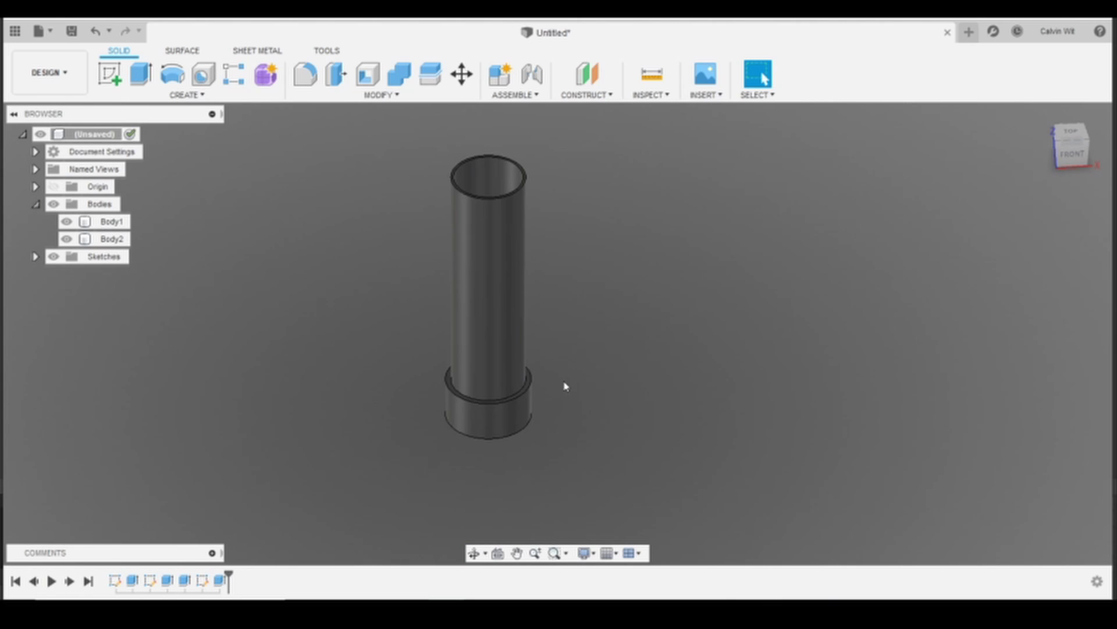
left_click(498, 352)
middle_click_drag(608, 335, 597, 404, "shift")
scroll(513, 327, "up", 6)
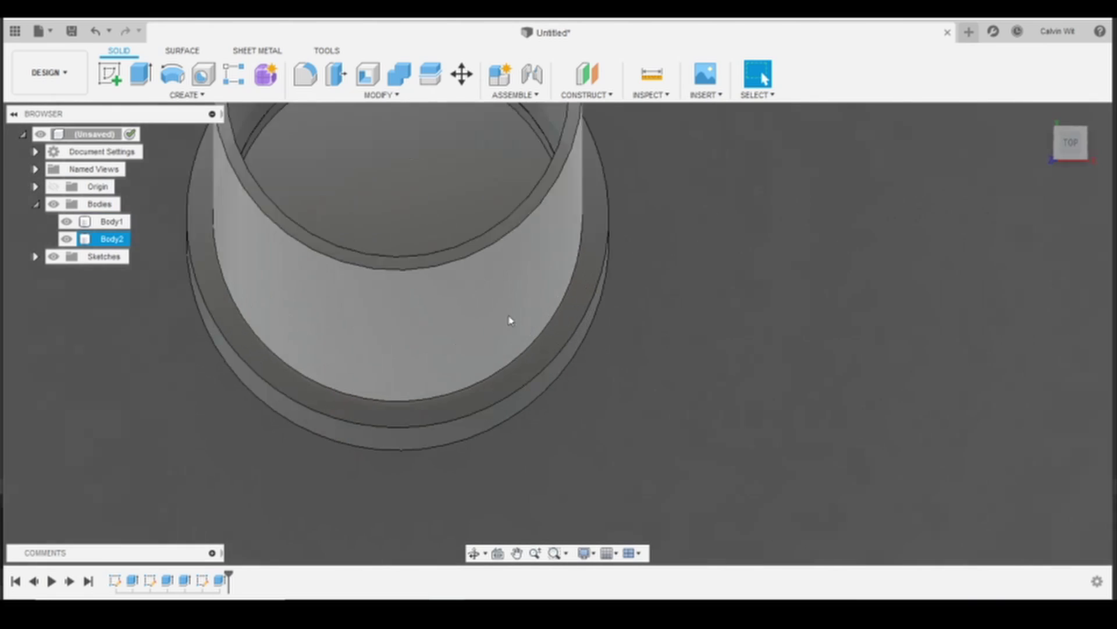
left_click(499, 234)
key("c")
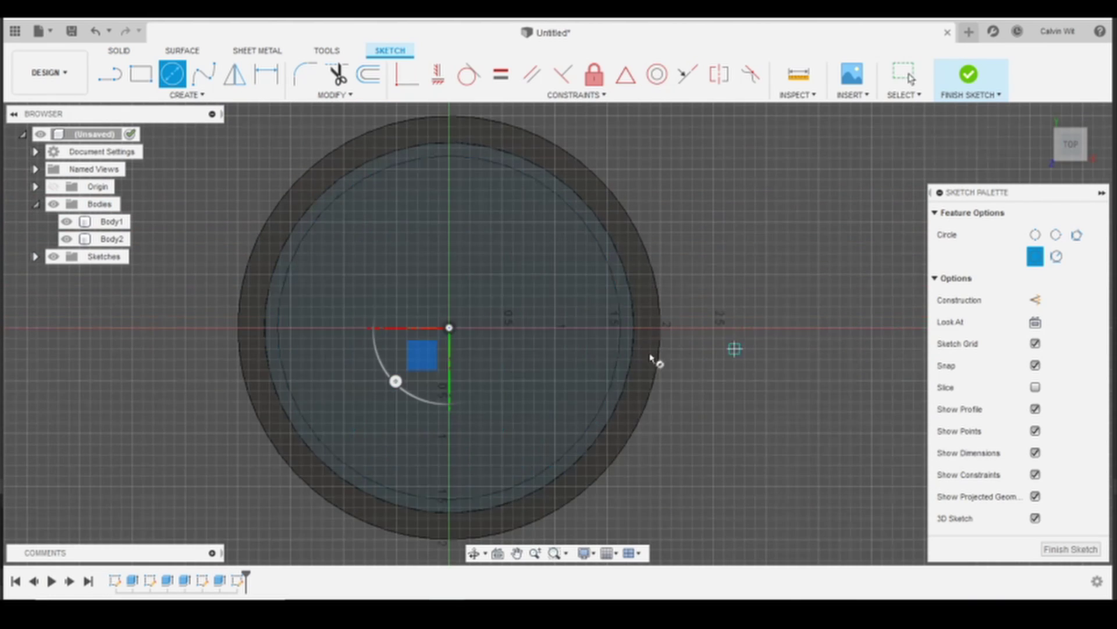
left_click(449, 328)
type("4")
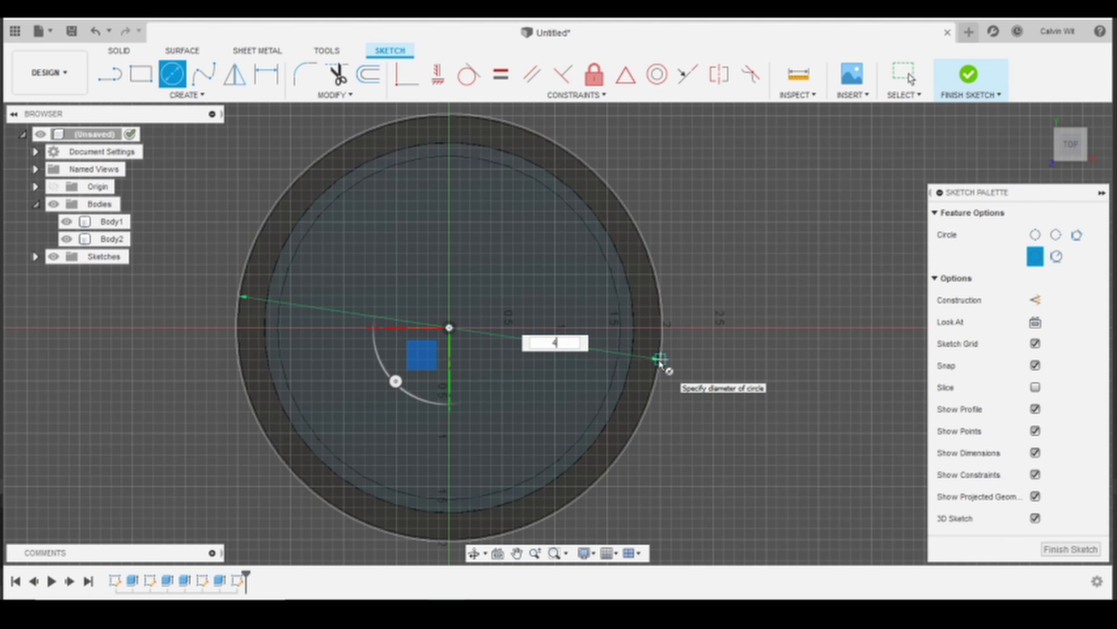
key("Return")
key("Escape")
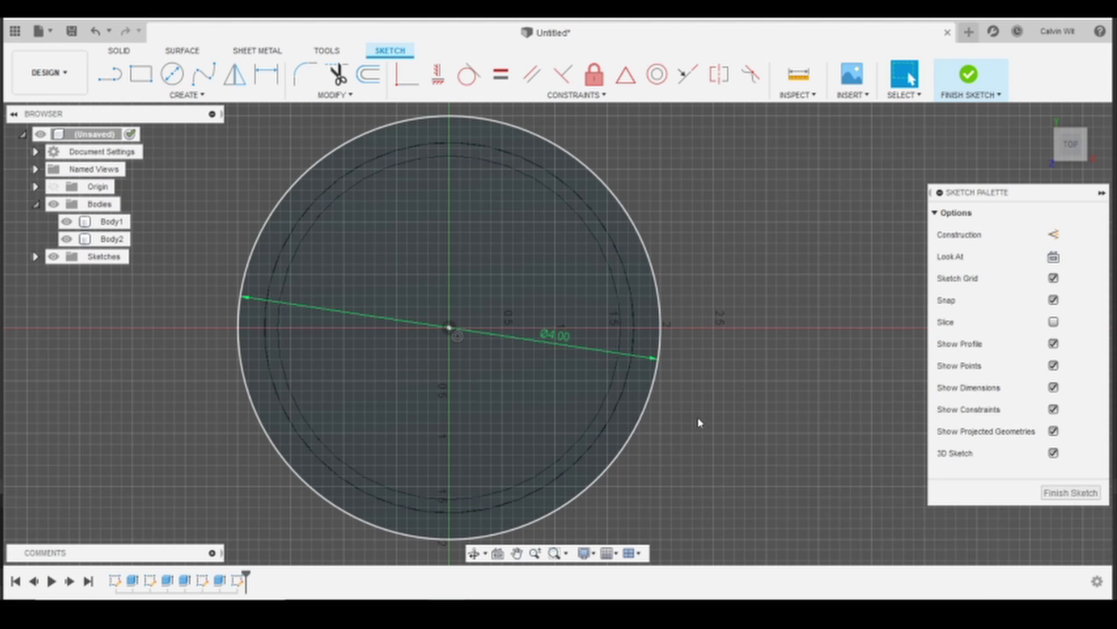
Extrude the ring between the 4 in circle and the tube's outer edge by -0.5 in as a new body.
middle_click_drag(703, 411, 720, 343, "shift")
key("e")
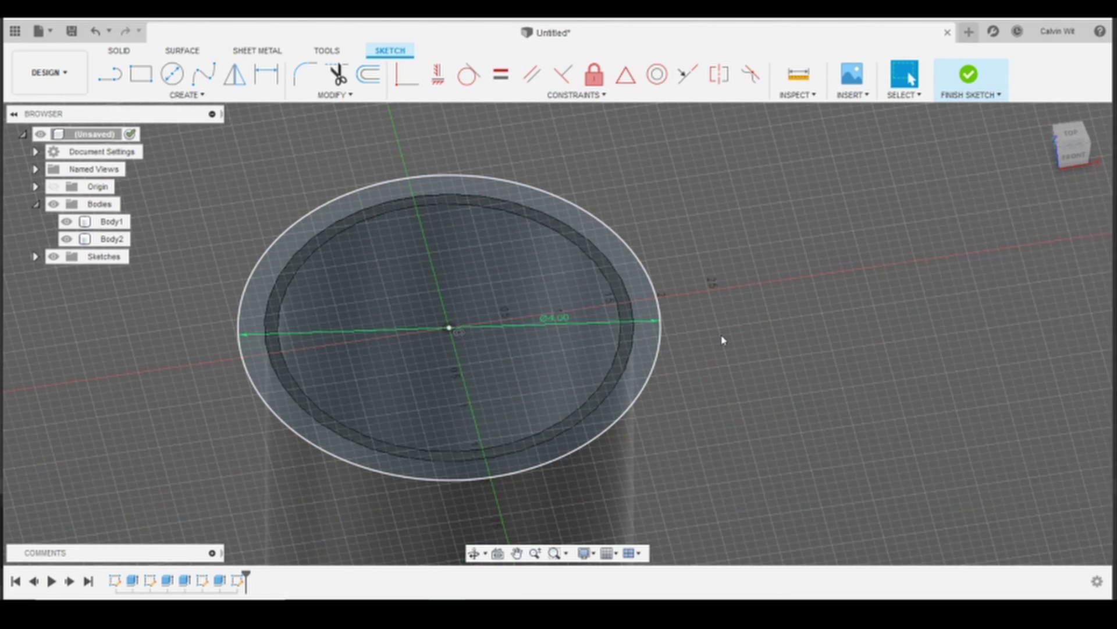
left_click(649, 349)
middle_click_drag(760, 397, 760, 353, "shift")
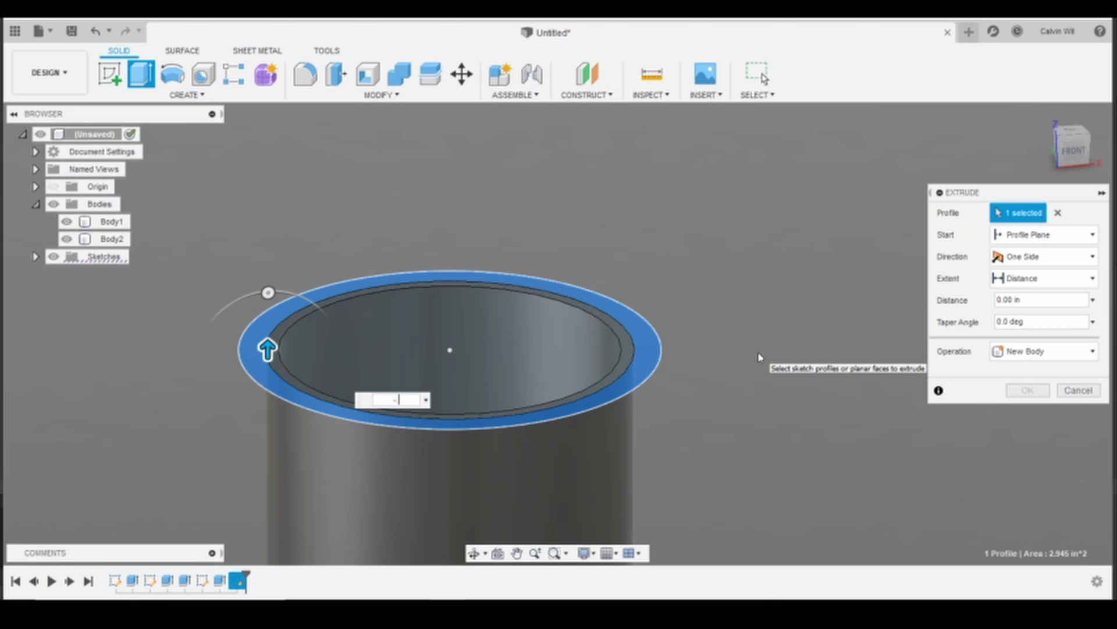
type("-.5")
key("Return")
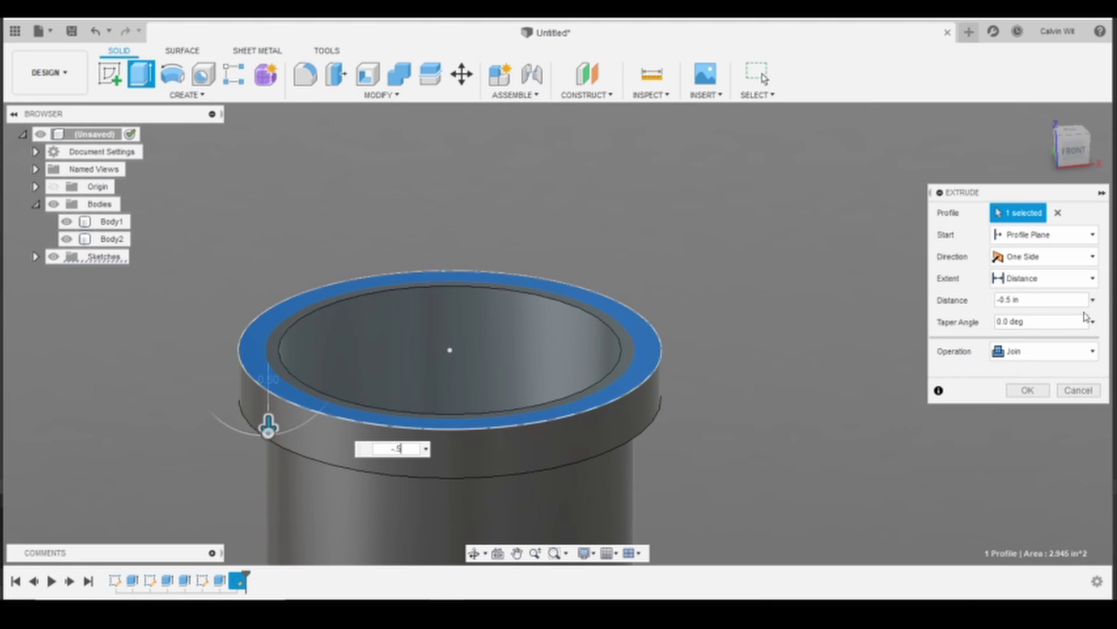
left_click(1042, 351)
left_click(1035, 421)
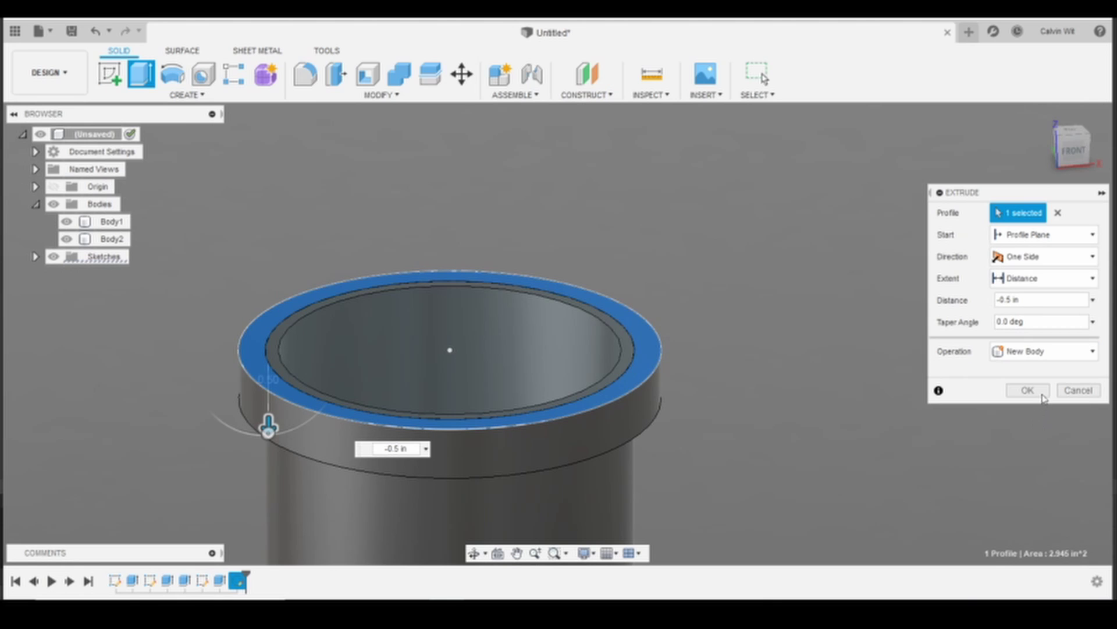
left_click(1042, 396)
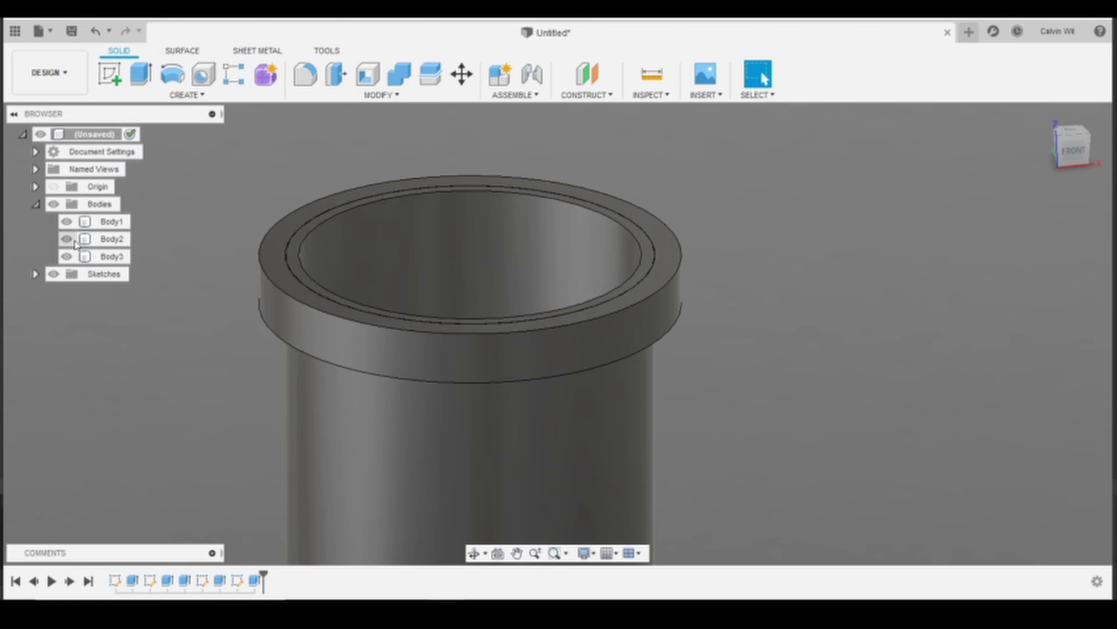
Hide the tube body Body2 and show Sketch4 on the collar's top.
left_click(76, 244)
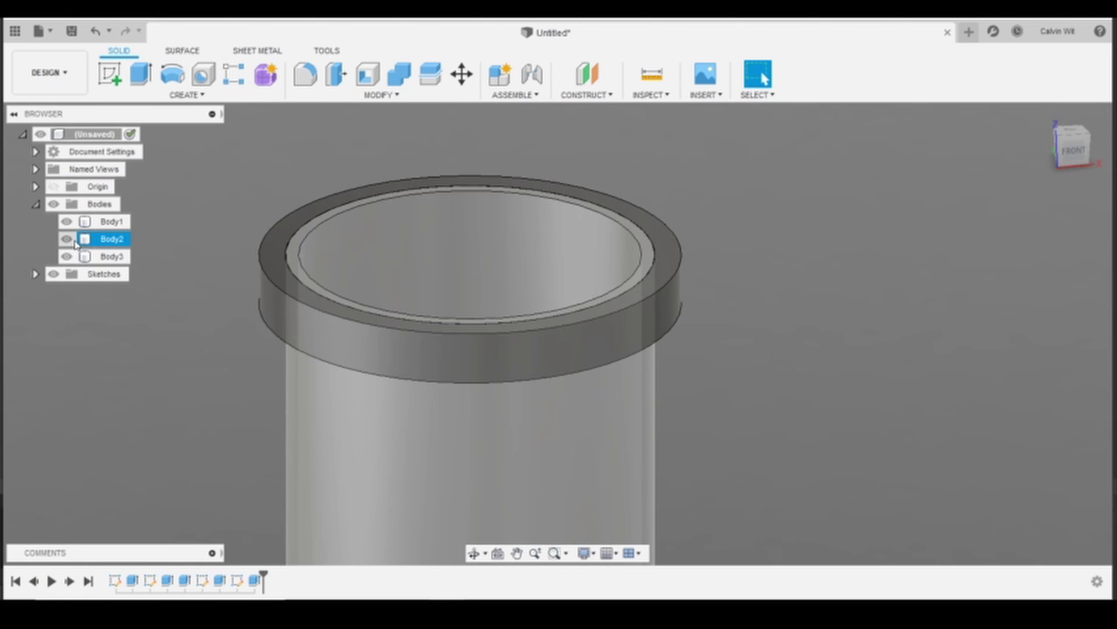
key("v")
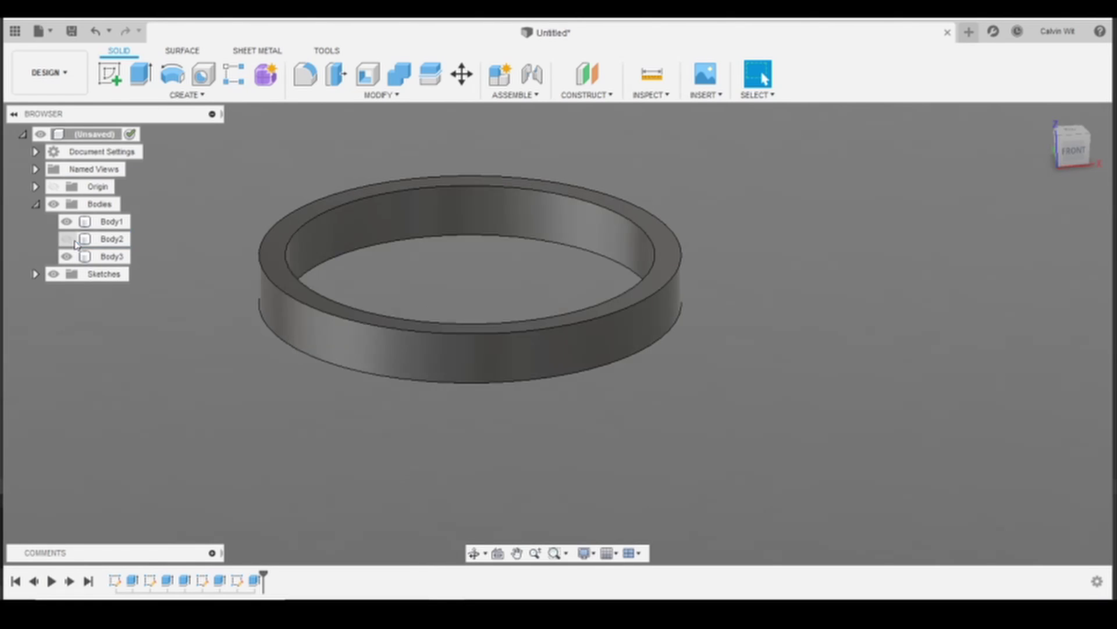
left_click(36, 274)
left_click(66, 344)
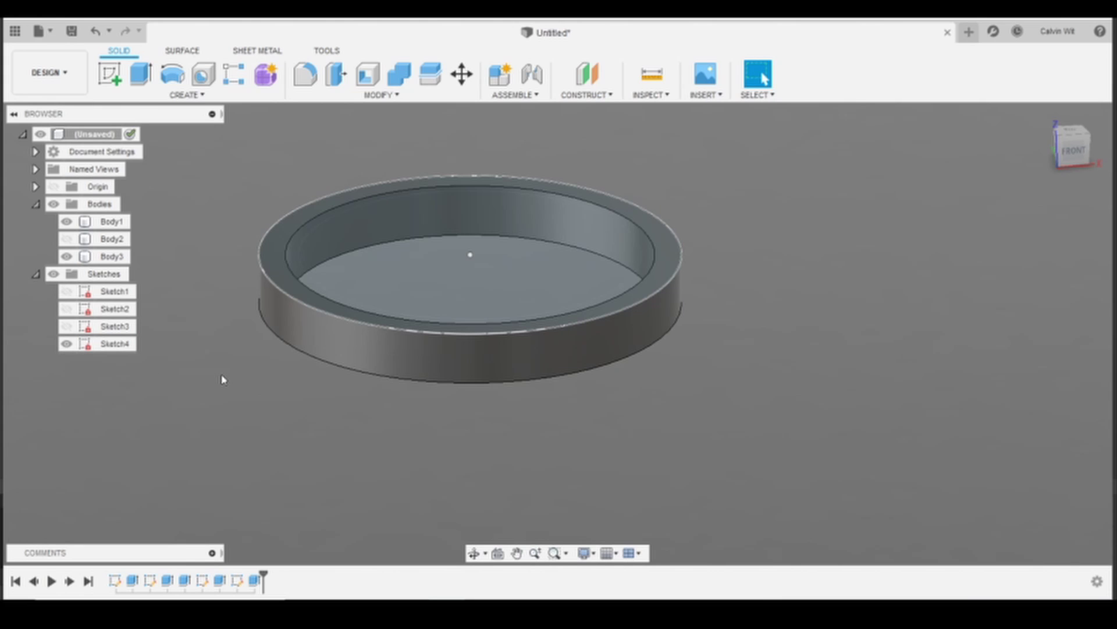
Extrude all three profiles of Sketch4 0.5 in upward to close the collar into a solid-topped cap.
key("e")
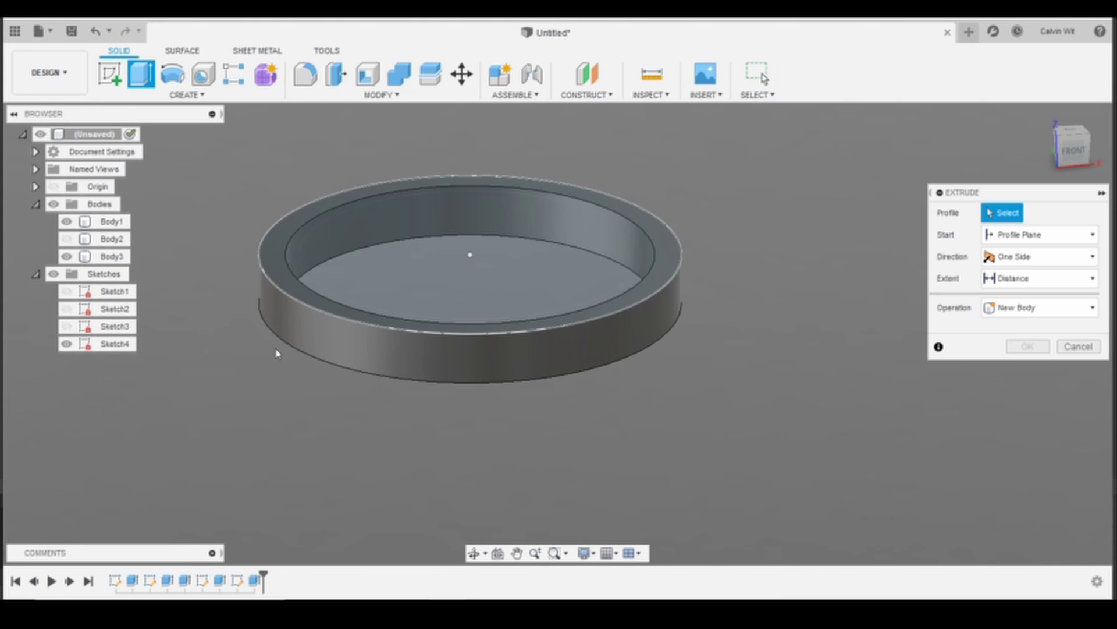
left_click(379, 270)
left_click(322, 291)
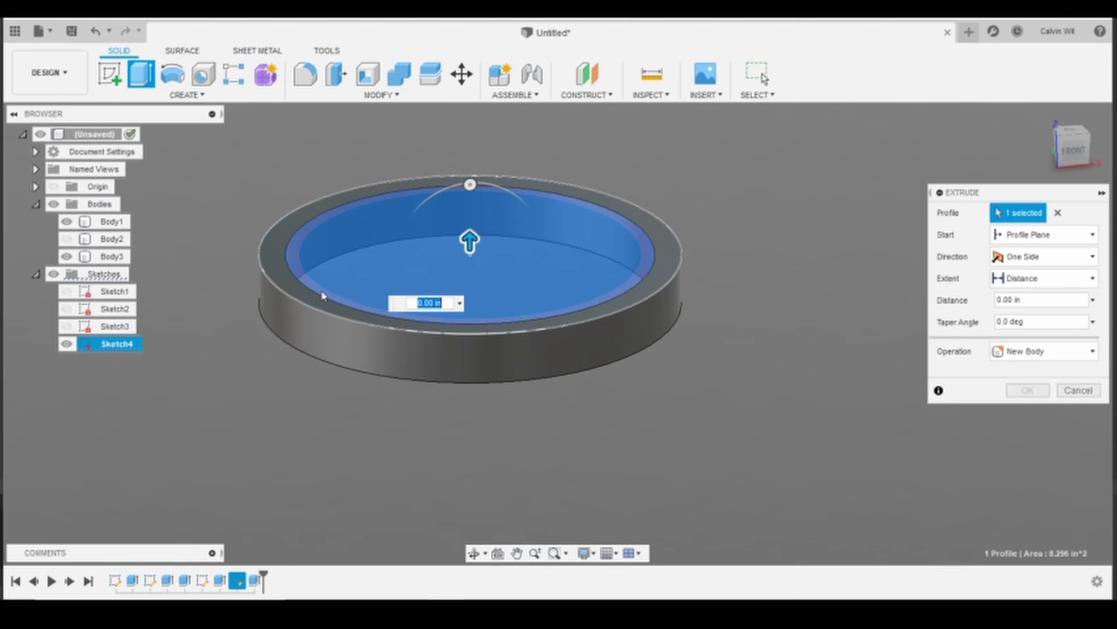
left_click(619, 307)
type(".5")
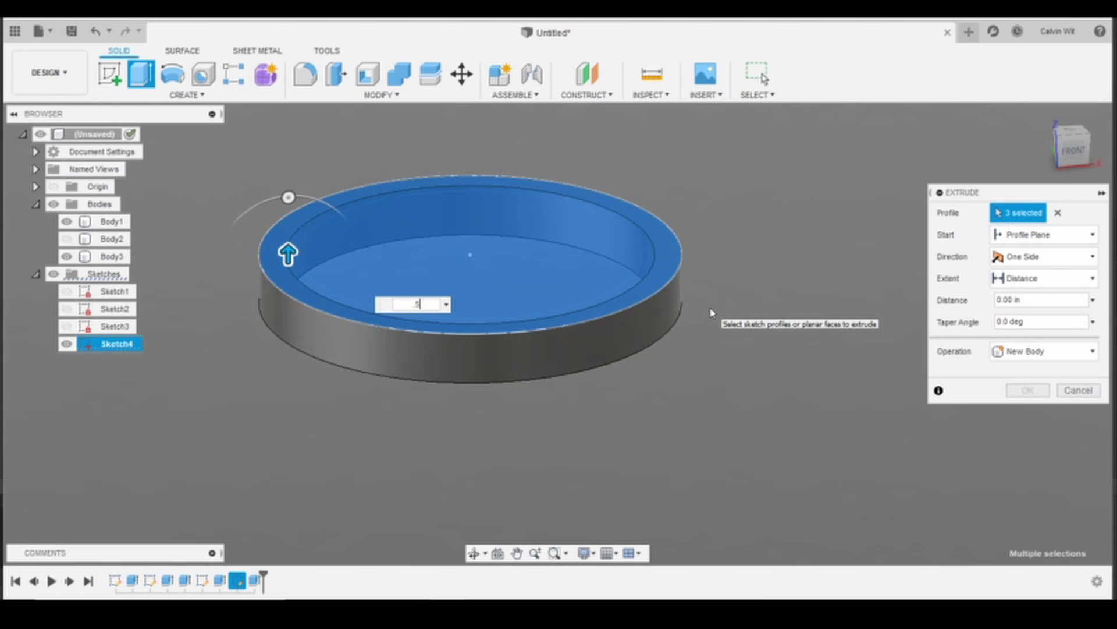
key("Return")
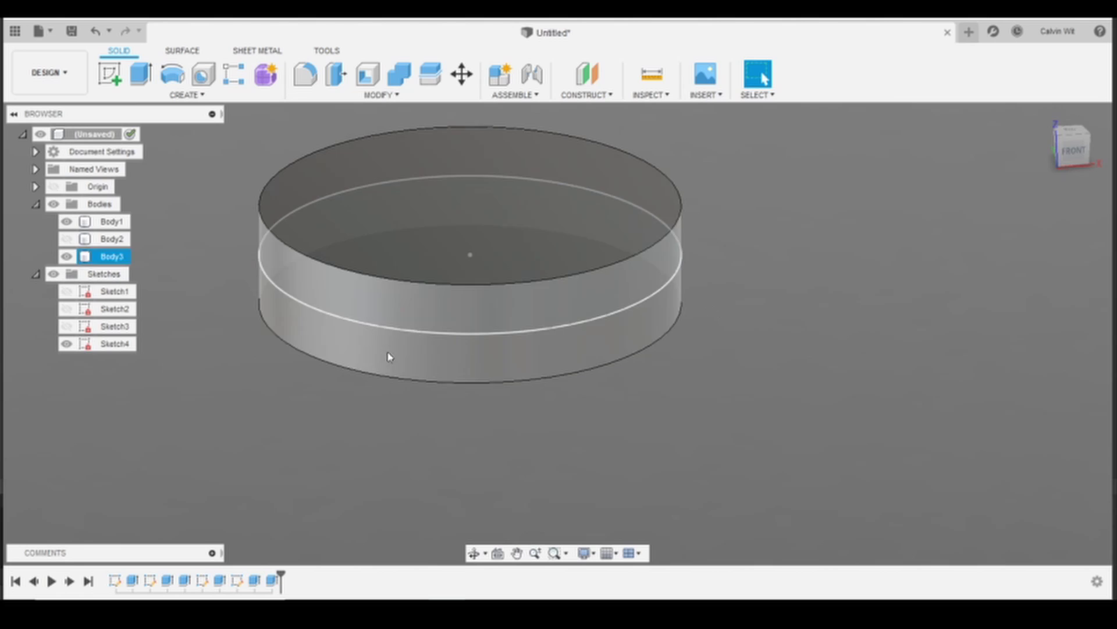
Hide Sketch4 and show the tube body Body2 again between the cap and the base.
left_click(66, 343)
scroll(227, 372, "down", 4)
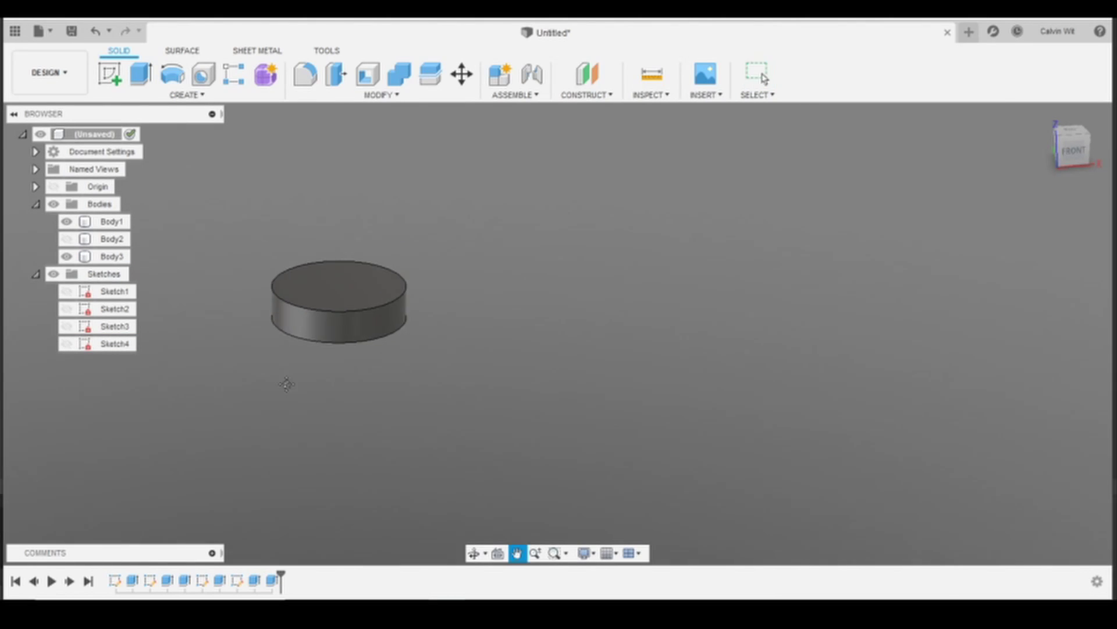
left_click(67, 238)
left_click_drag(305, 376, 316, 369, "shift")
scroll(316, 369, "down", 4)
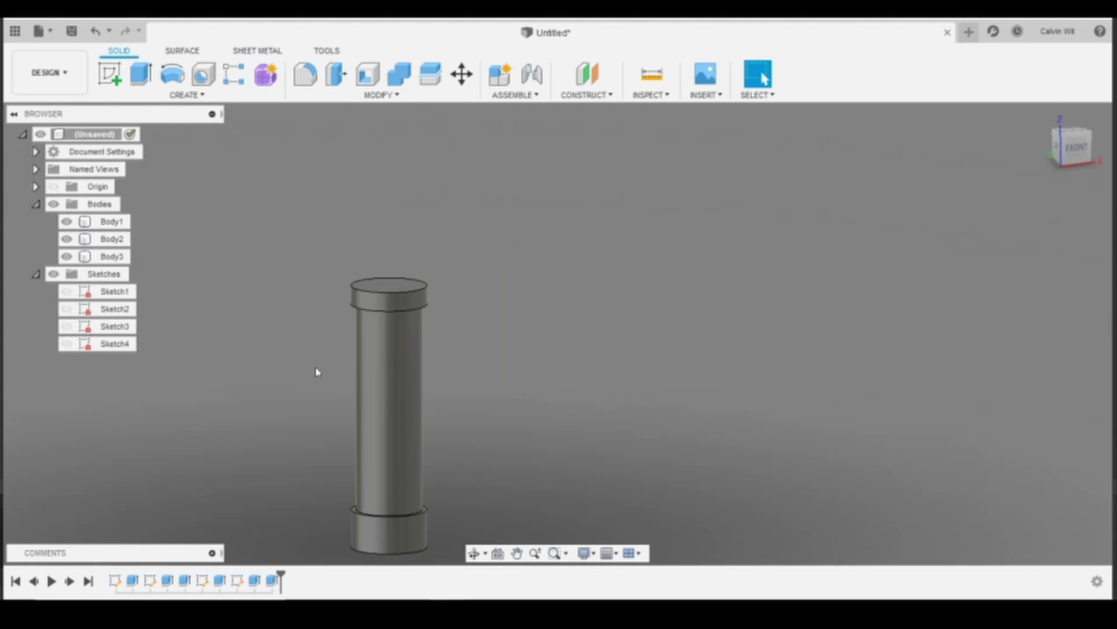
middle_click_drag(554, 474, 572, 414)
middle_click_drag(501, 413, 559, 409)
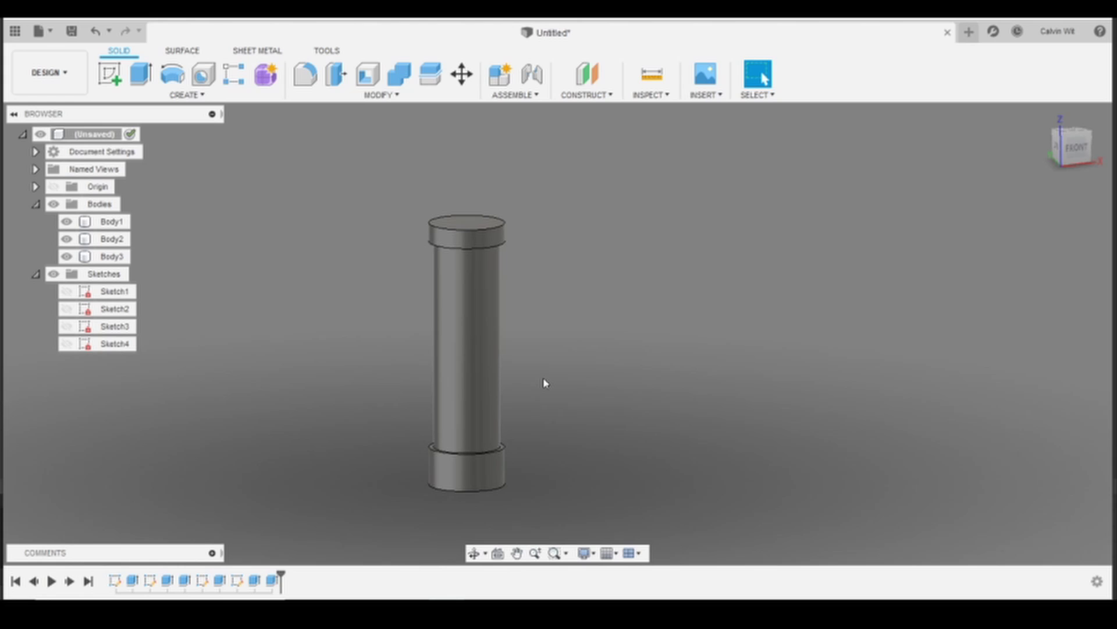
Apply the Nylon 6-6 (White) appearance to the top cap and a white plastic appearance to the base.
key("a")
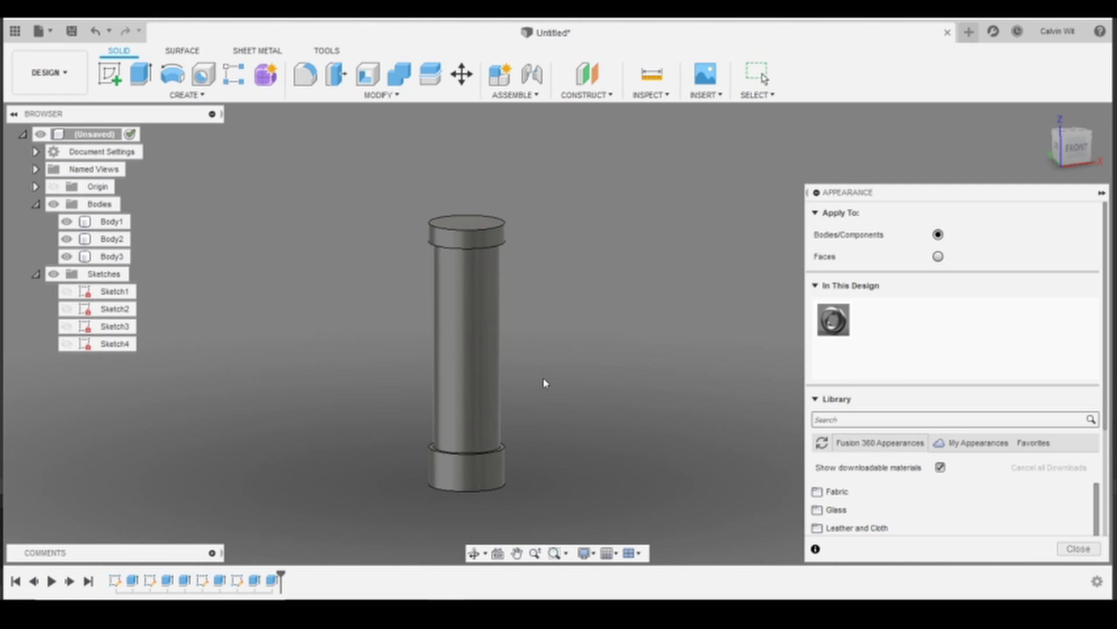
left_click_drag(978, 199, 959, 64)
scroll(861, 379, "down", 5)
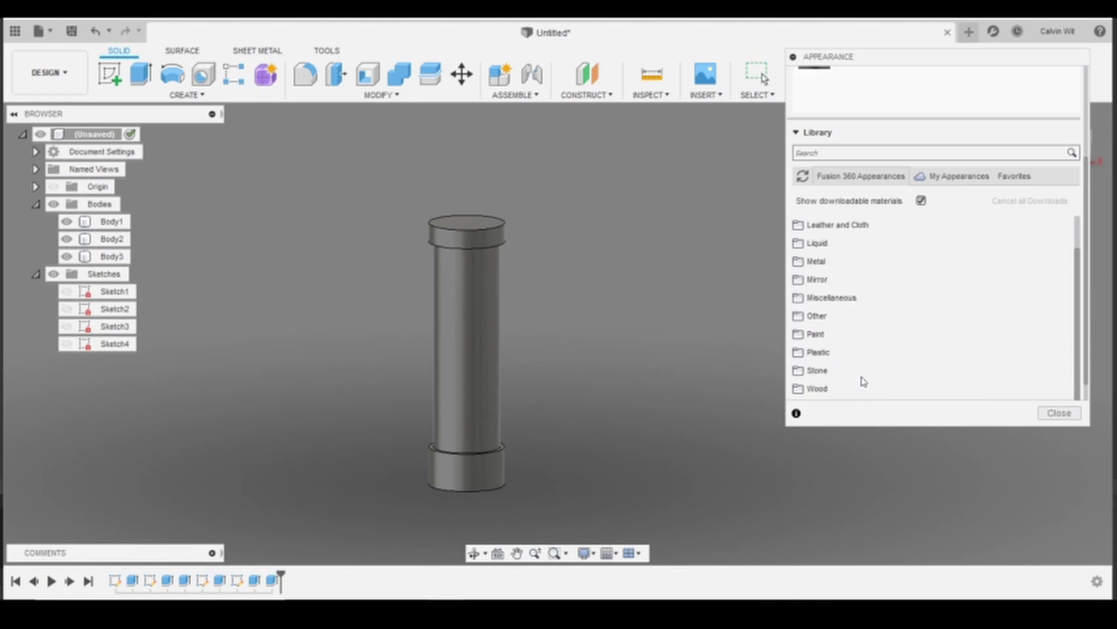
left_click(863, 328)
scroll(863, 331, "down", 5)
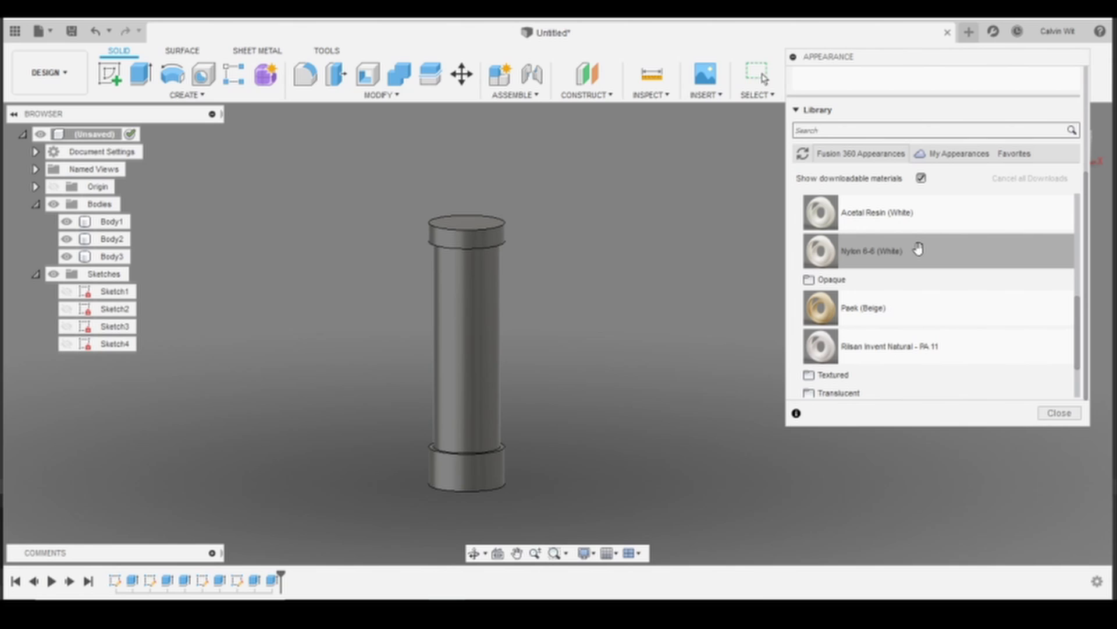
left_click_drag(923, 252, 501, 236)
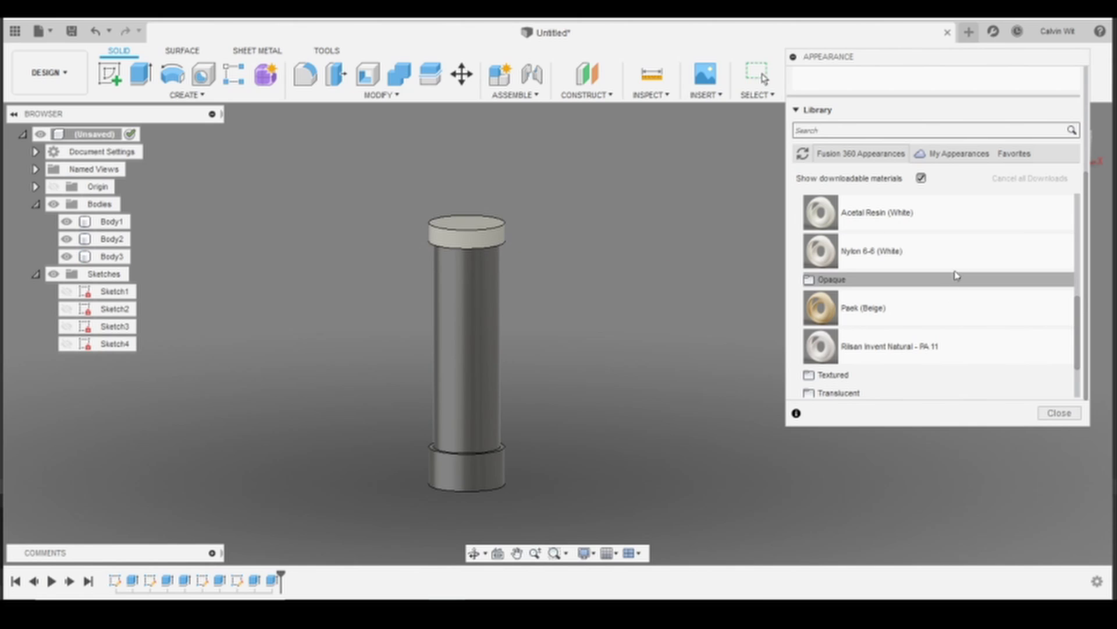
left_click_drag(817, 344, 488, 483)
Apply a clear transparent plastic appearance to the tube body Body2 and close the appearance settings.
scroll(943, 303, "down", 3)
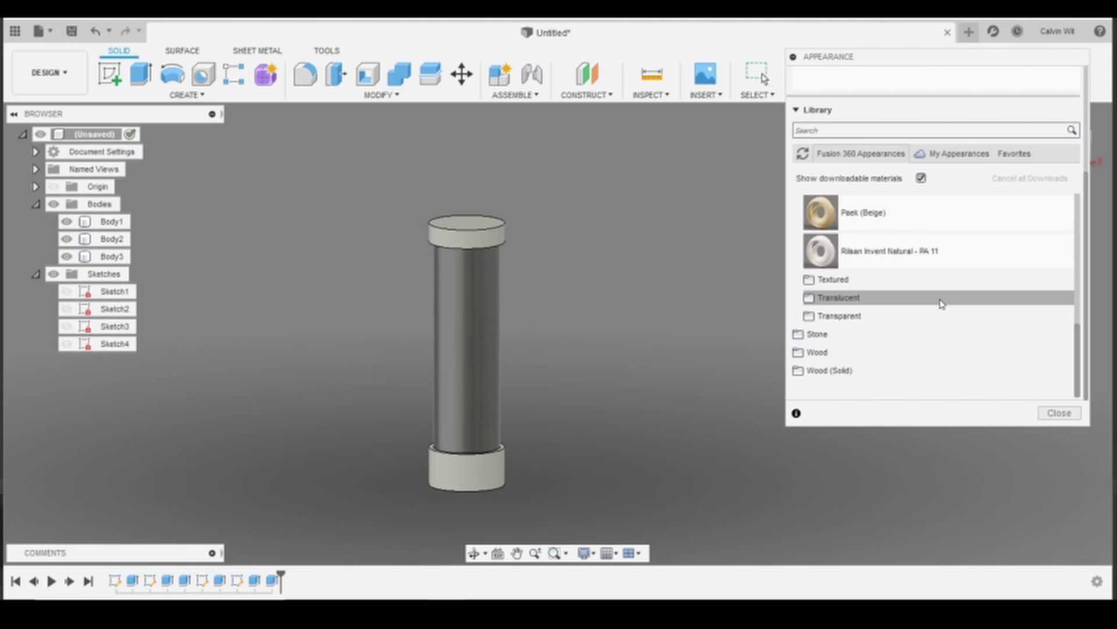
left_click(894, 315)
scroll(896, 317, "down", 5)
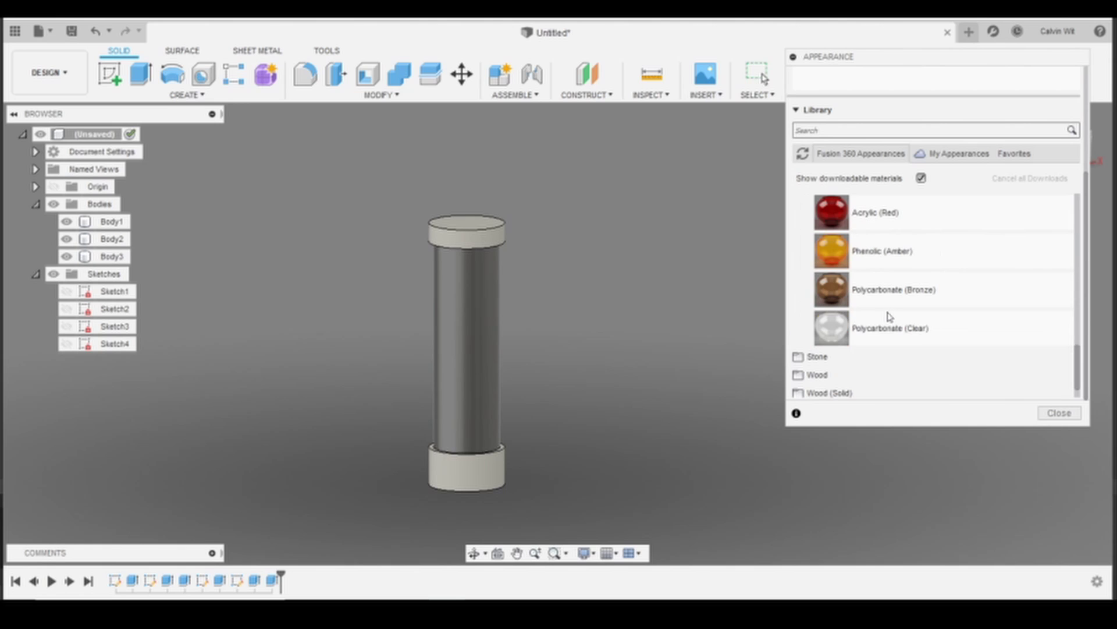
left_click_drag(915, 328, 487, 354)
scroll(948, 262, "up", 5)
scroll(940, 326, "down", 6)
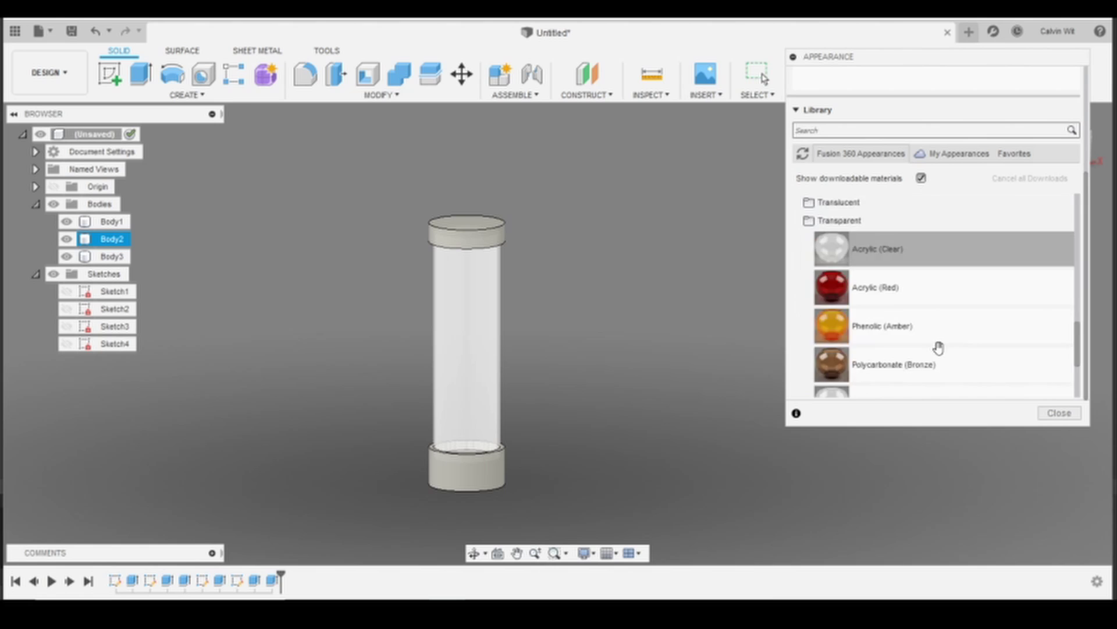
scroll(946, 315, "up", 2)
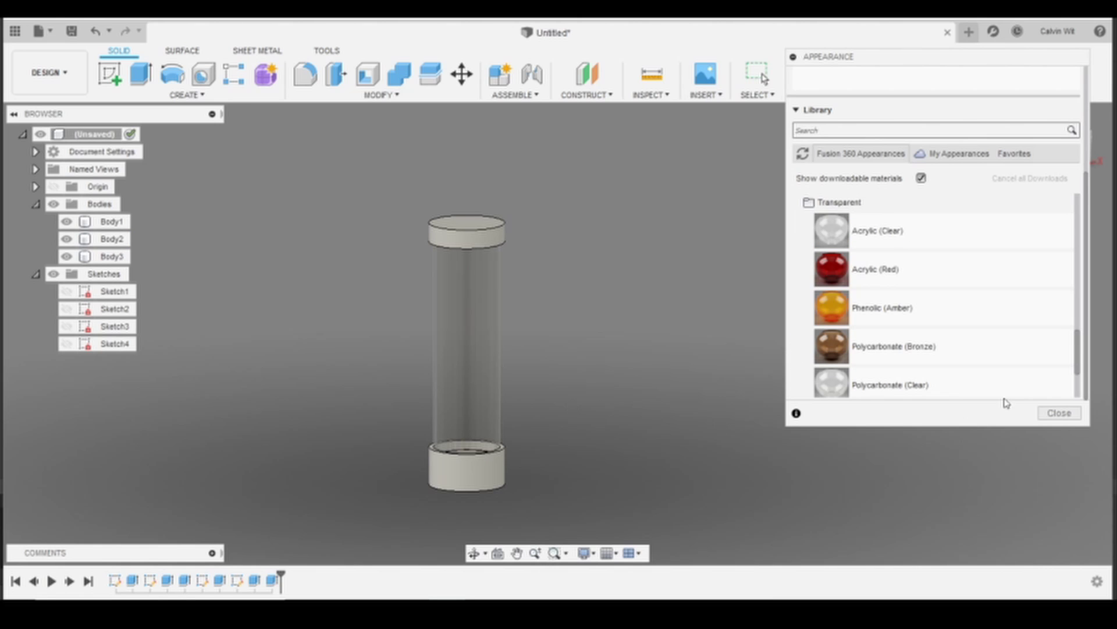
left_click(1059, 412)
Inspect the clear tube, its seat in the base and the cap from several angles.
middle_click_drag(569, 417, 532, 399, "shift")
scroll(493, 406, "up", 4)
middle_click_drag(578, 312, 597, 350, "shift")
scroll(563, 344, "down", 3)
scroll(506, 374, "up", 4)
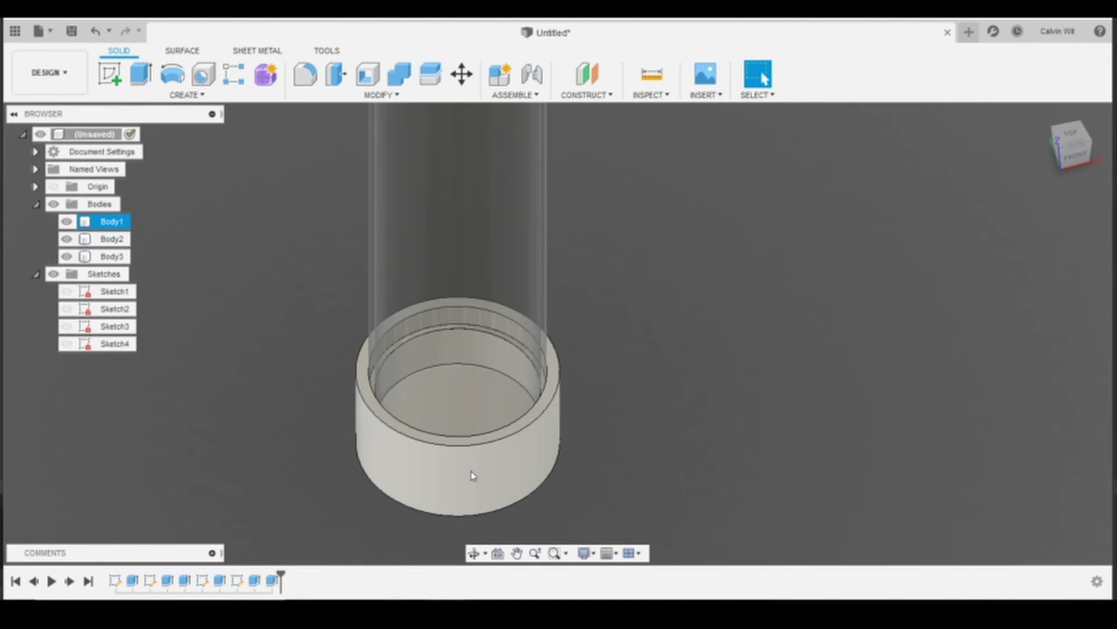
scroll(758, 257, "up", 1)
middle_click_drag(758, 256, 757, 432)
scroll(634, 354, "down", 4)
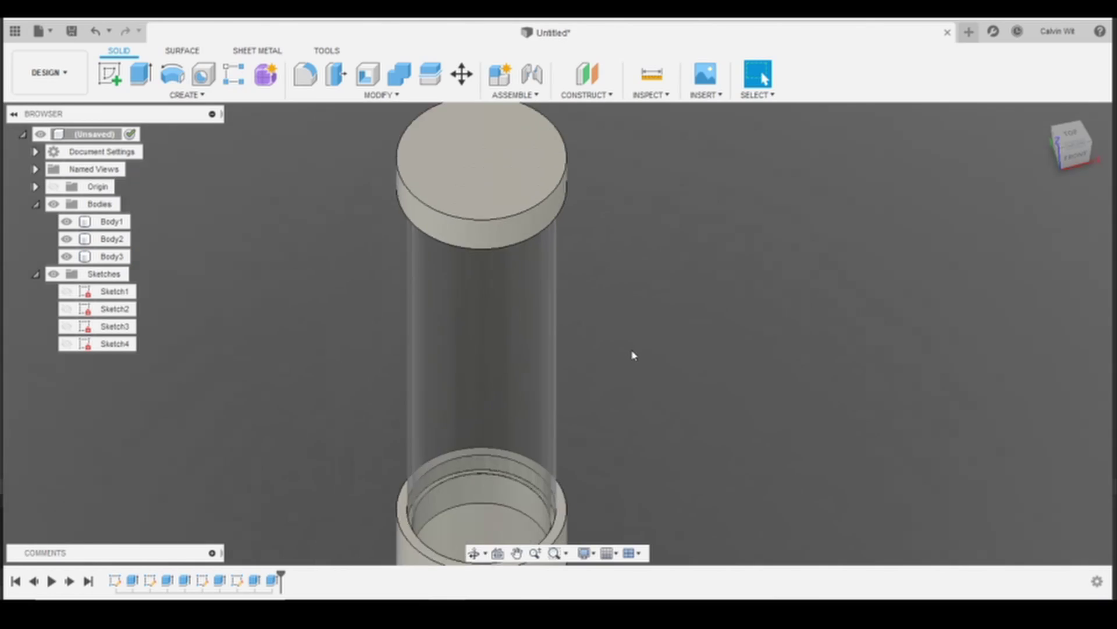
middle_click_drag(633, 355, 633, 258, "shift")
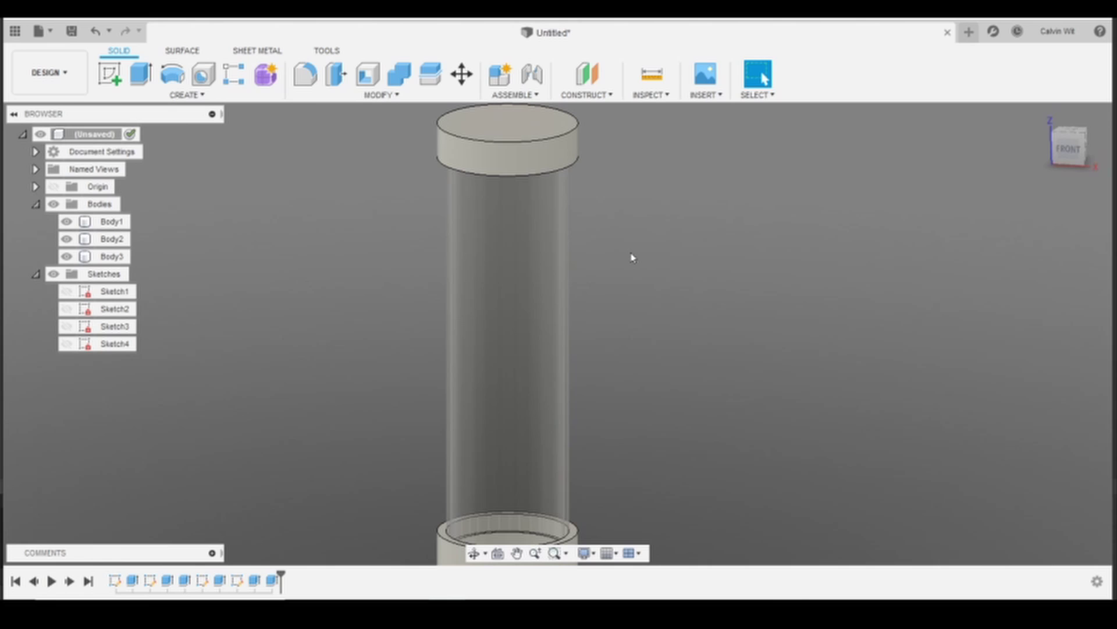
middle_click_drag(659, 215, 658, 268)
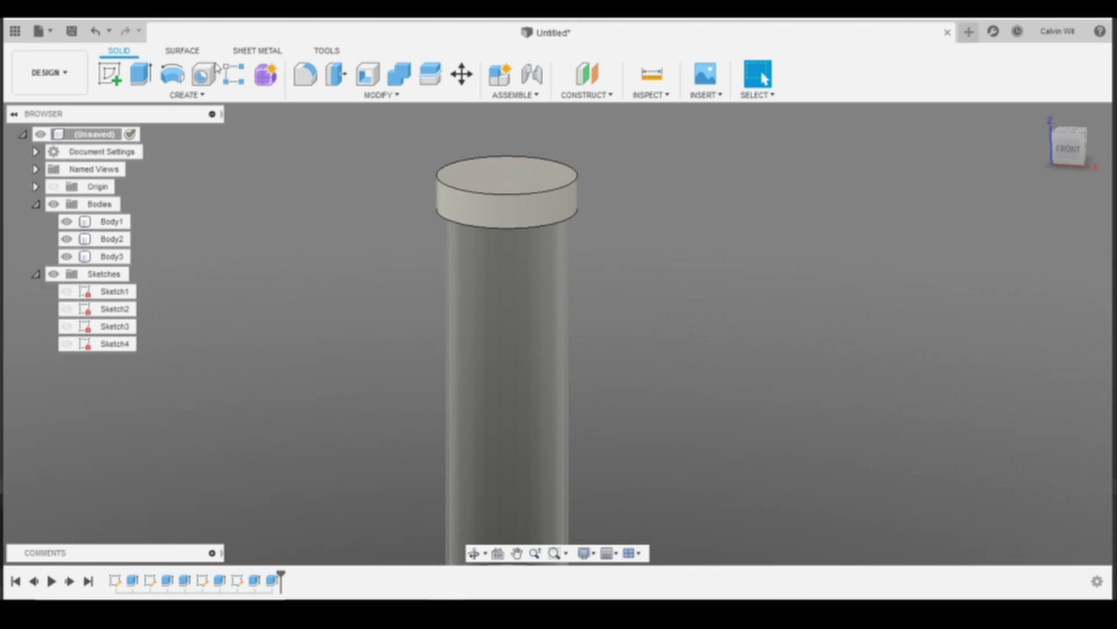
Fillet the cap's top edge and the base's upper outer edge with a 0.125 in radius.
left_click(305, 74)
left_click(507, 194)
middle_click_drag(320, 351, 336, 132)
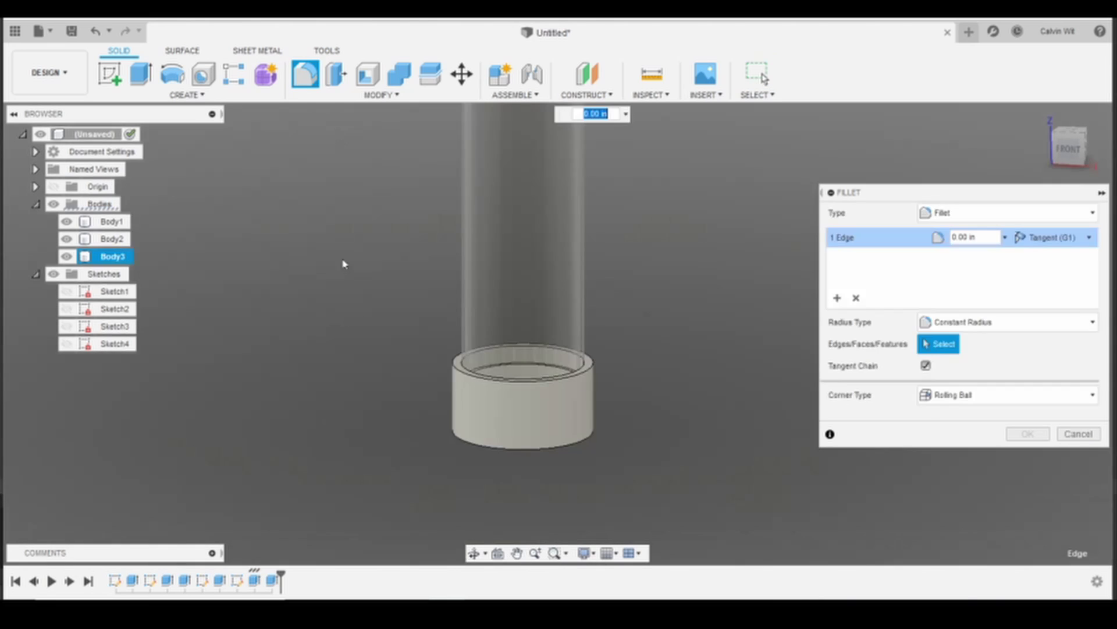
left_click(457, 369)
middle_click_drag(375, 247, 315, 413)
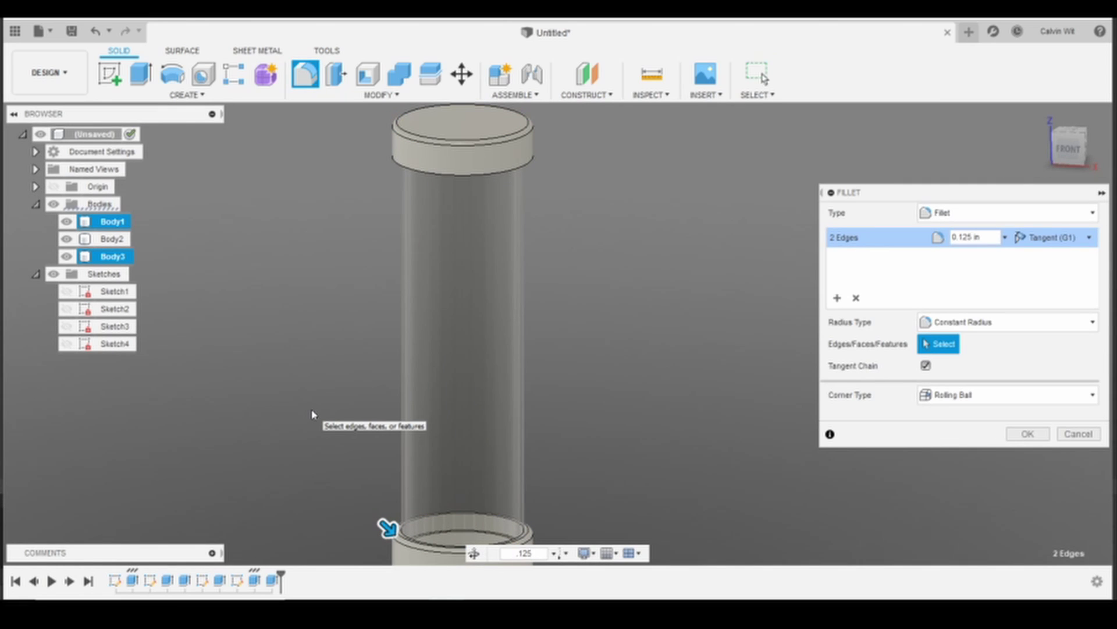
key("Return")
mouse_move(313, 414)
middle_mouse_down("shift")
mouse_move(302, 386)
mouse_move(264, 386)
mouse_move(287, 378)
mouse_move(297, 419)
middle_mouse_up("shift")
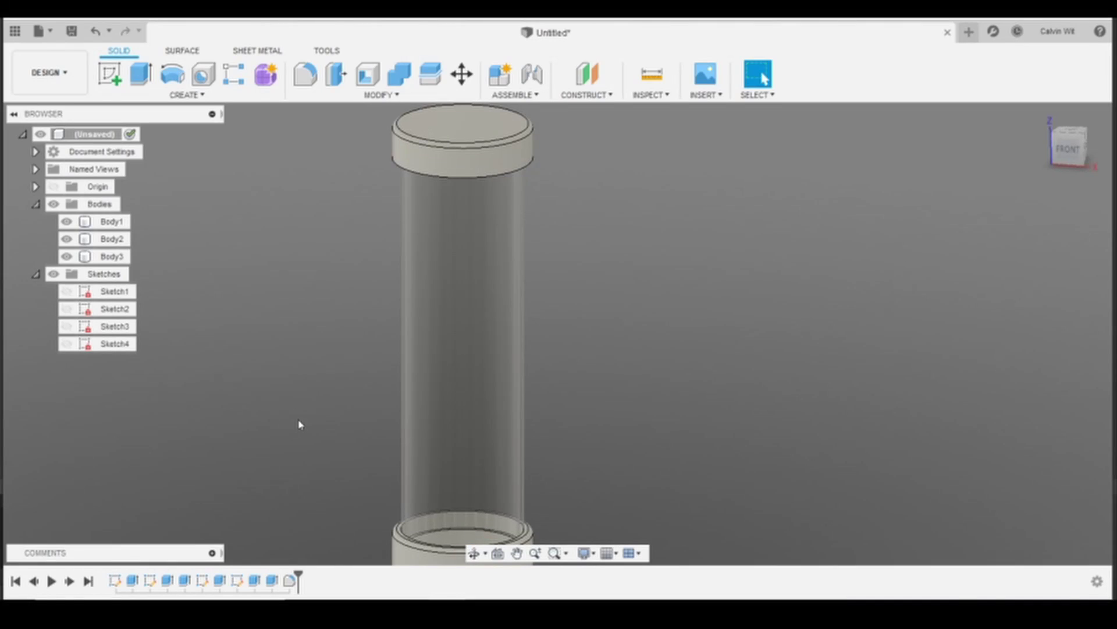
Start saving the design, cancel the save, and undo the fillet on the cap and base.
key("ctrl+s")
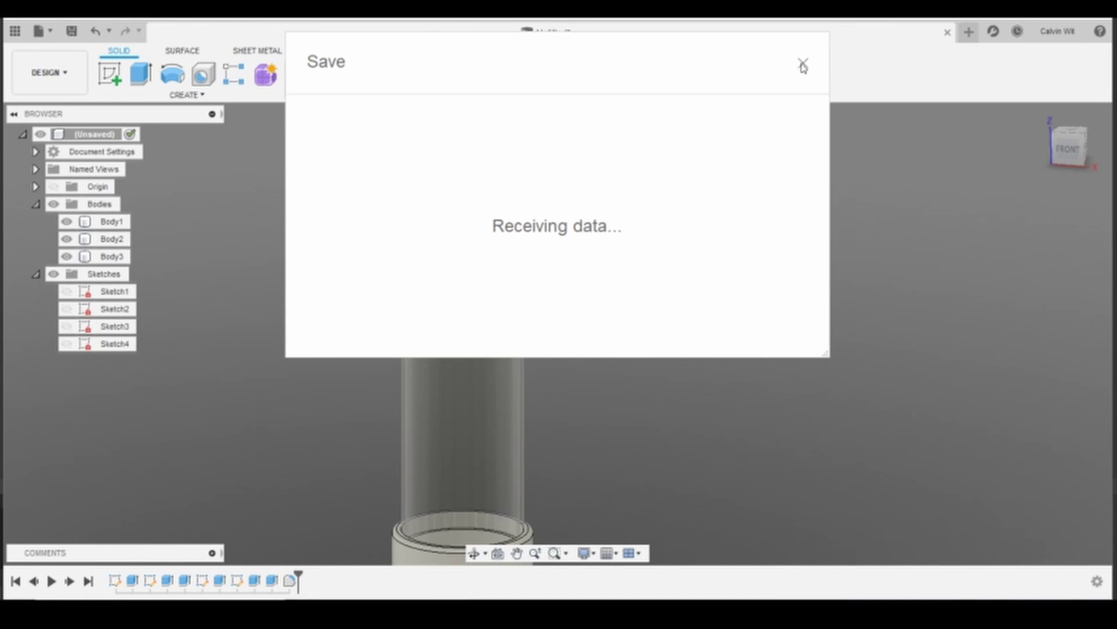
key("Escape")
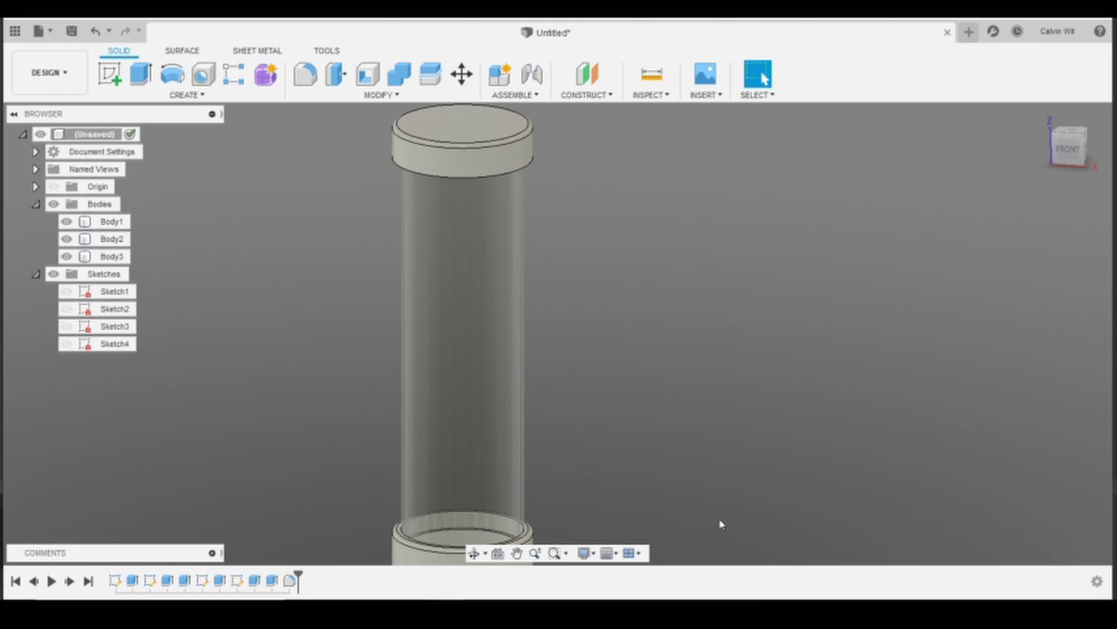
key("ctrl+z")
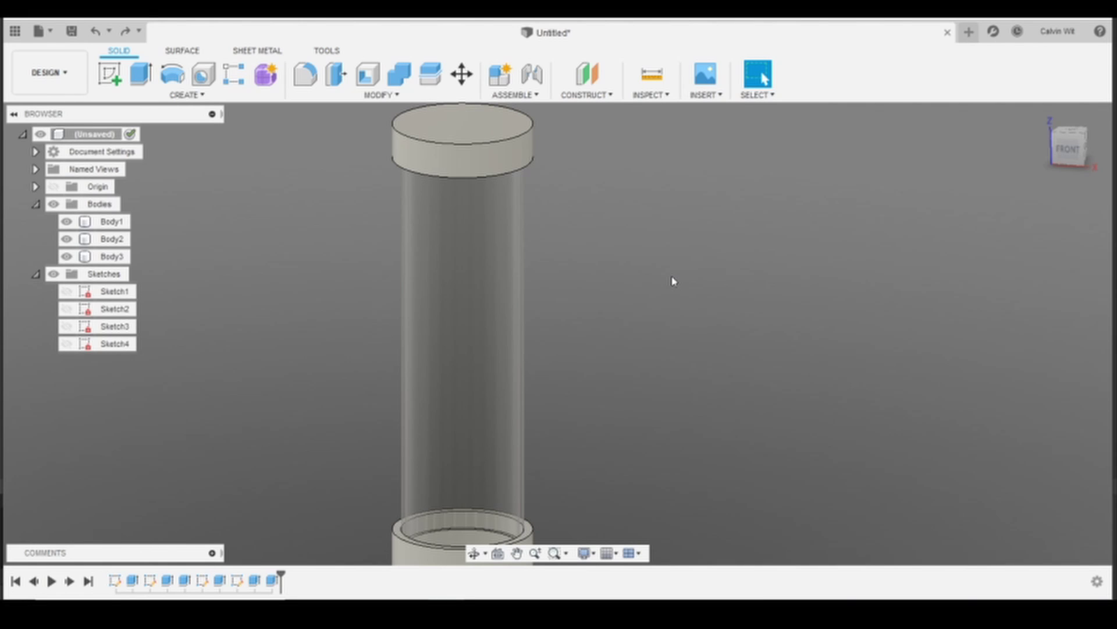
Hide the base, tube and cap bodies Body1, Body2 and Body3.
scroll(676, 295, "down", 5)
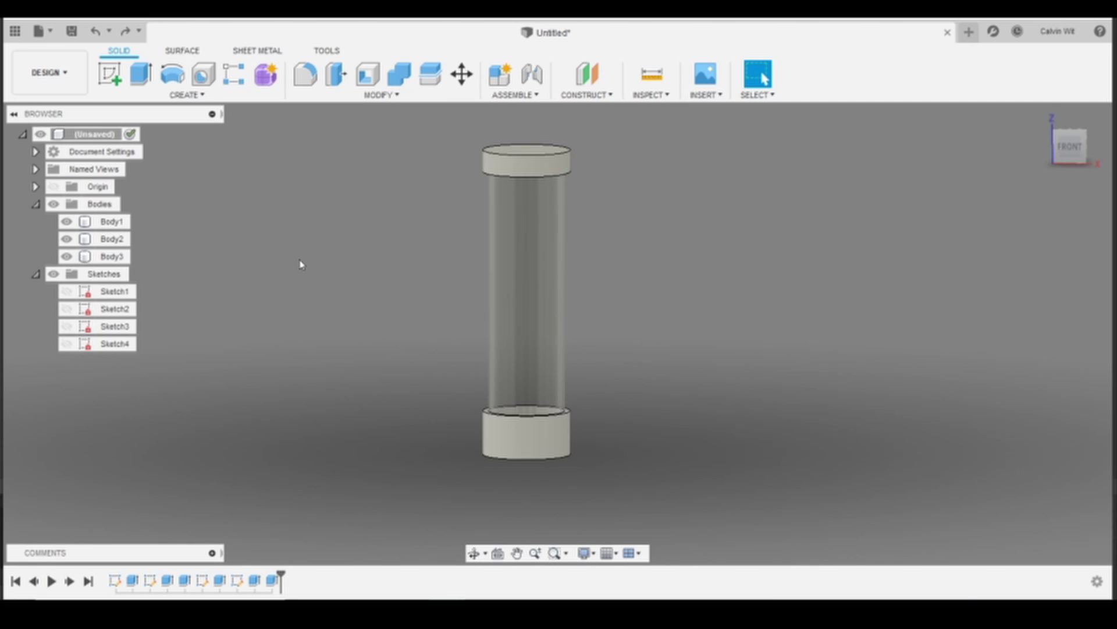
left_click(66, 221)
left_click(66, 239)
left_click(68, 257)
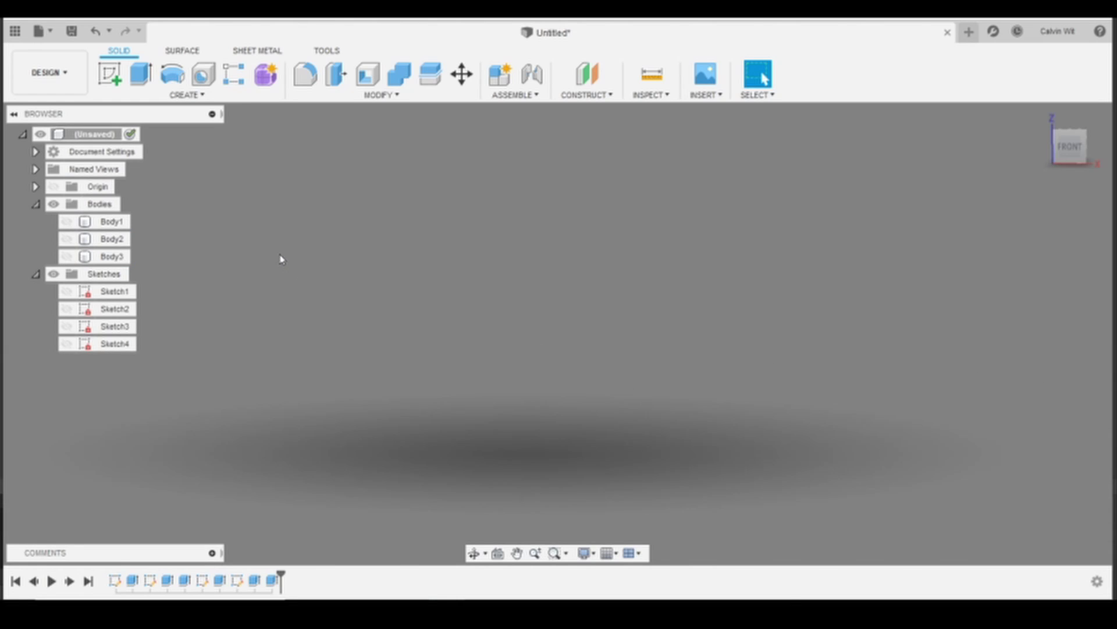
Start a line sketch on the front XZ plane and show the base body Body1 as a reference.
key("l")
left_click(561, 415)
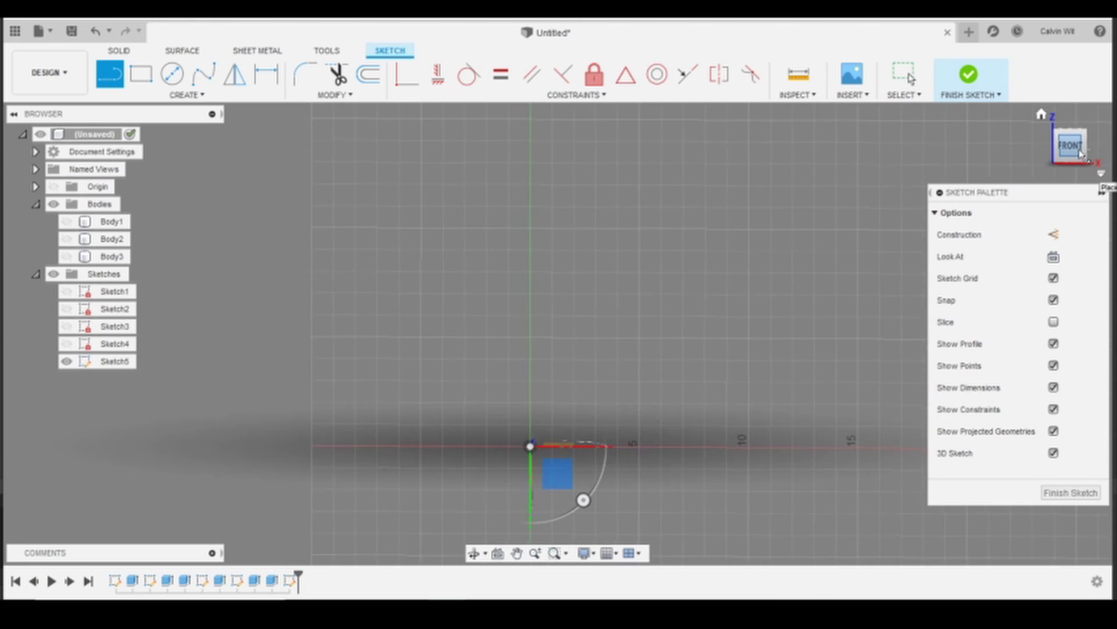
middle_click_drag(798, 389, 577, 370)
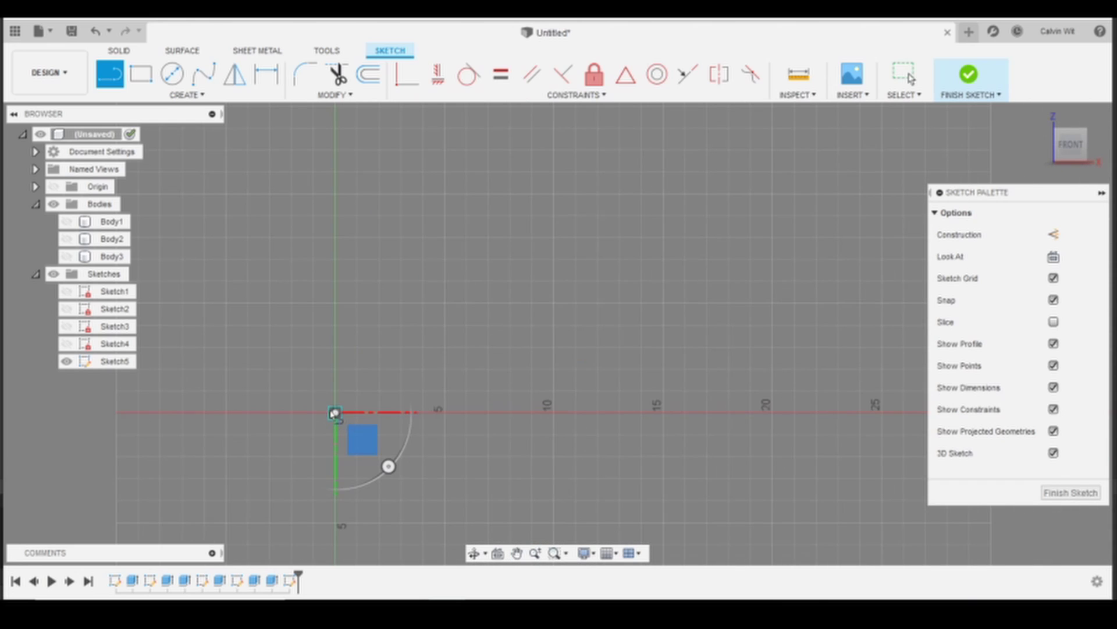
left_click(66, 221)
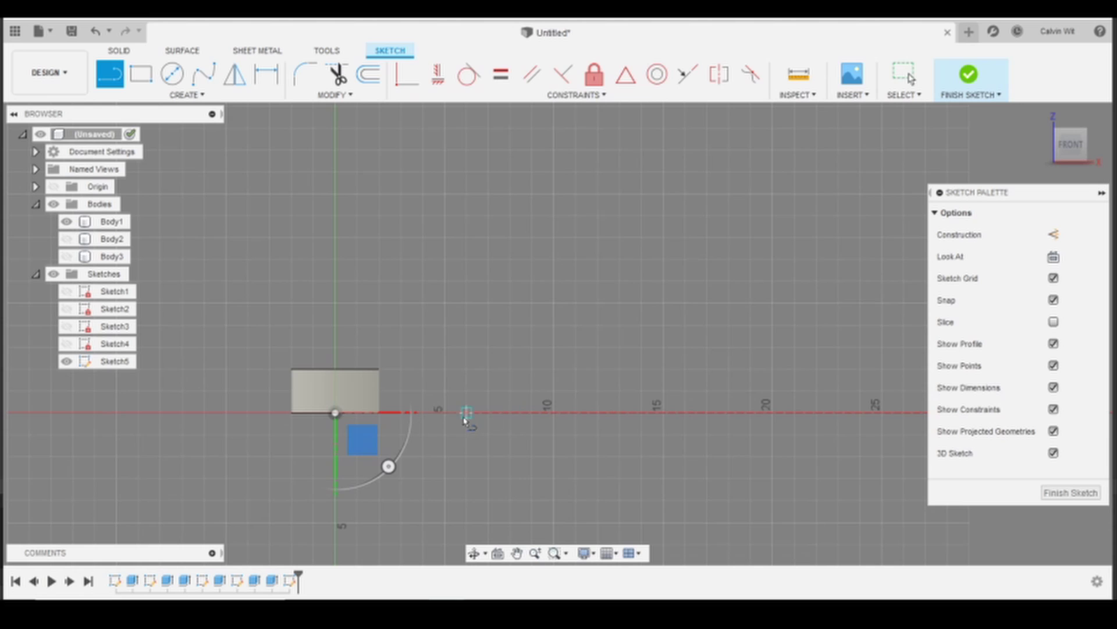
Draw a 2 in horizontal line on the X axis, away from the origin on its positive side, and hide Body1 again.
left_click(531, 412)
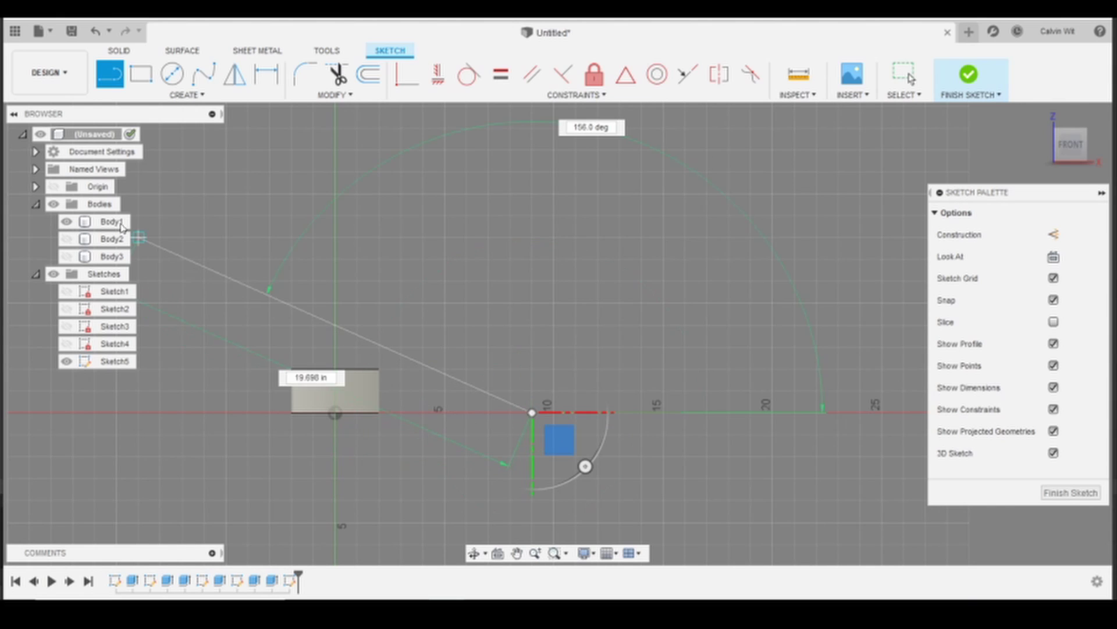
left_click(66, 221)
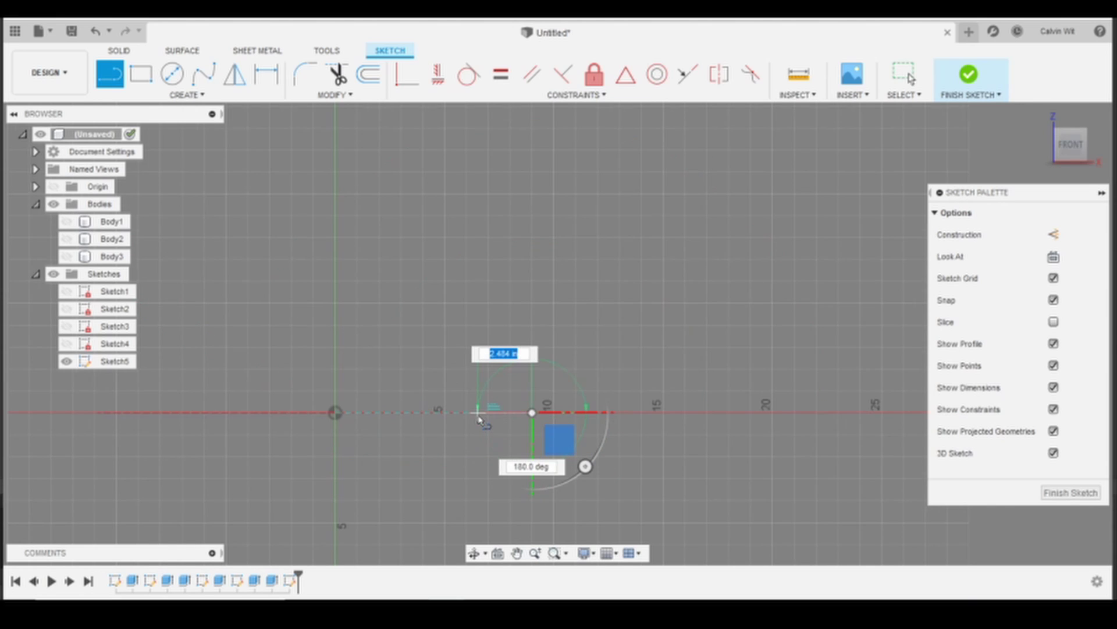
scroll(474, 406, "up", 3)
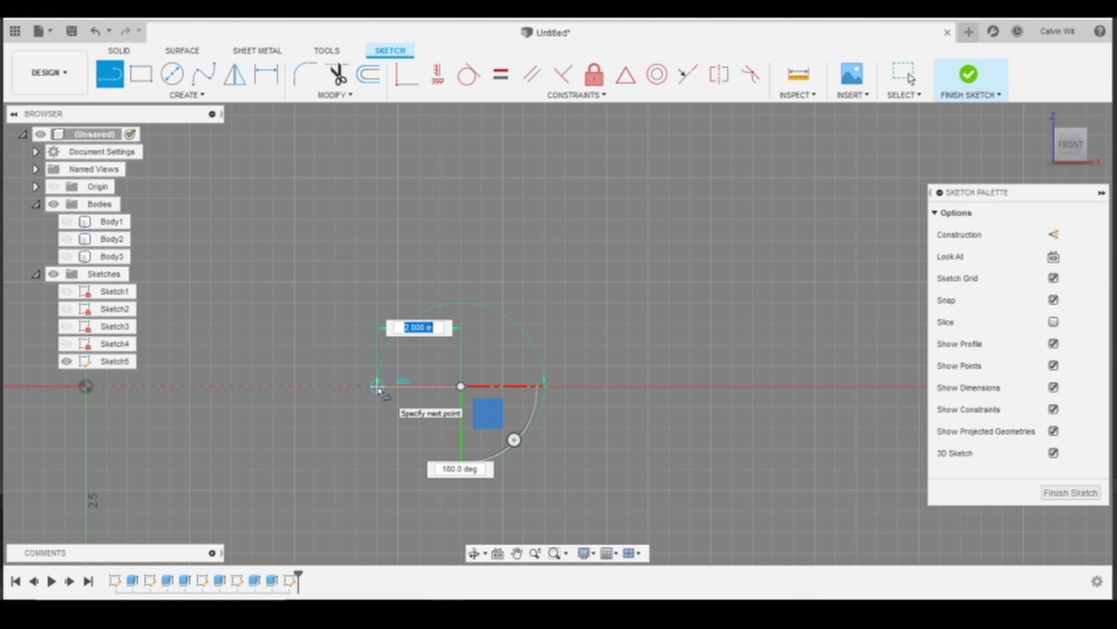
type("4/2")
key("Return")
key("Escape")
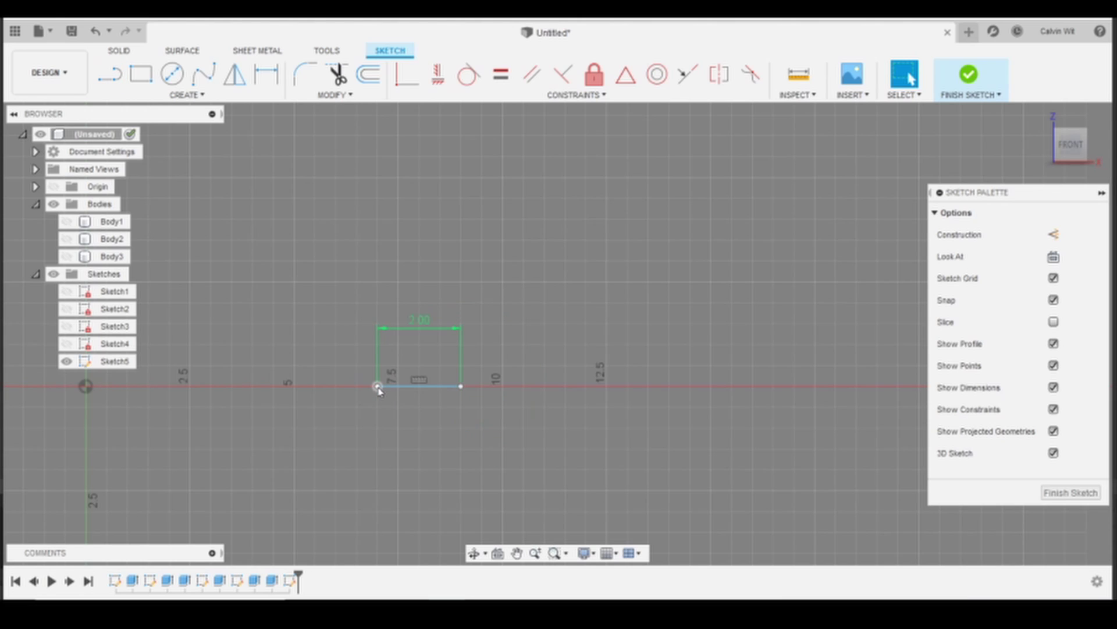
Draw a 2 in vertical line upward from the left end of the horizontal line.
key("l")
left_click(379, 387)
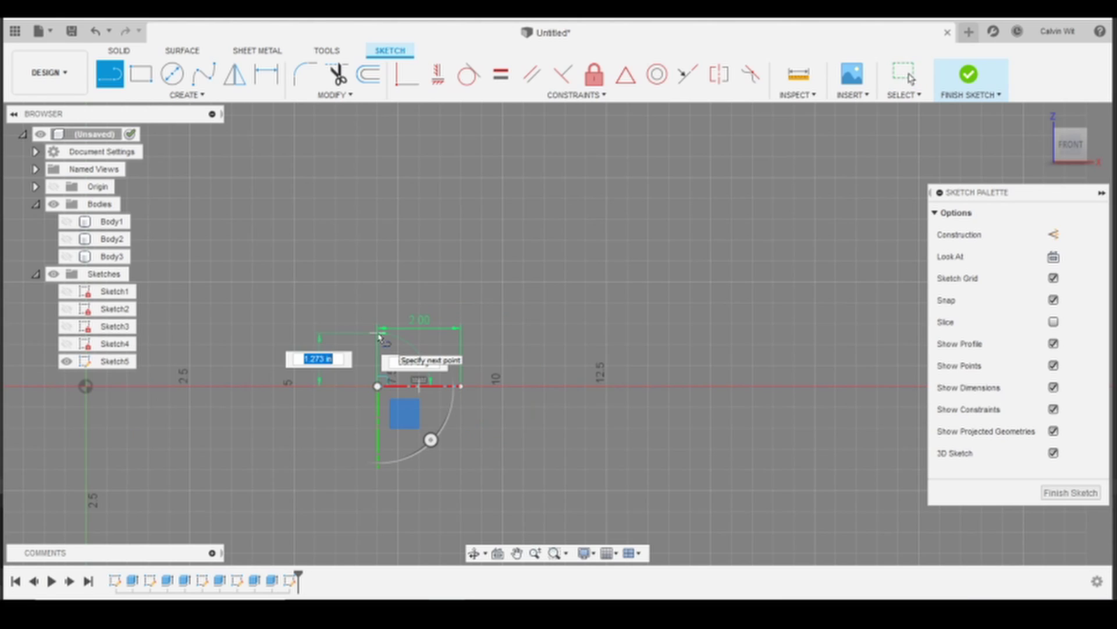
type("23")
key("Tab")
key("BackSpace")
key("Return")
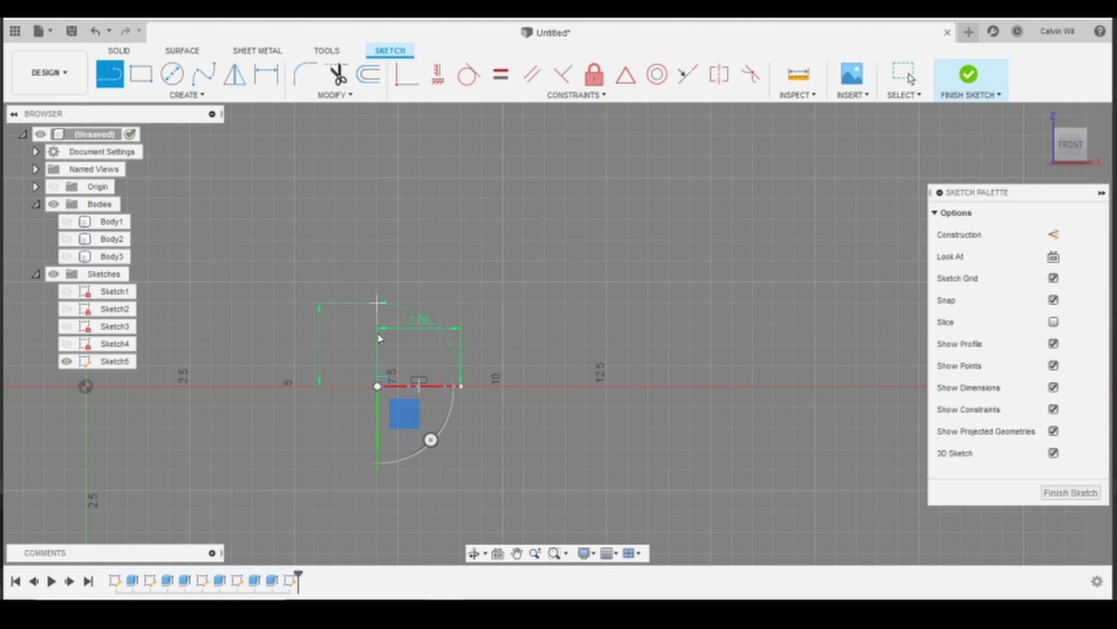
key("Escape")
Draw a 0.25 in horizontal line to the right from the top of the vertical line.
scroll(378, 337, "up", 2)
middle_click_drag(512, 237, 530, 256)
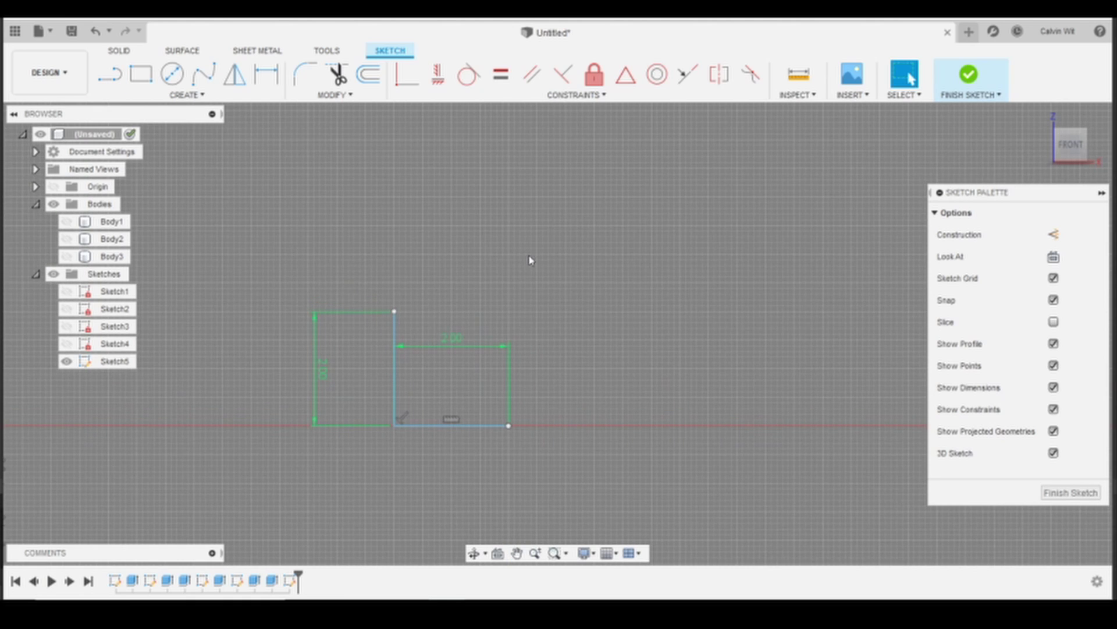
scroll(544, 256, "up", 2)
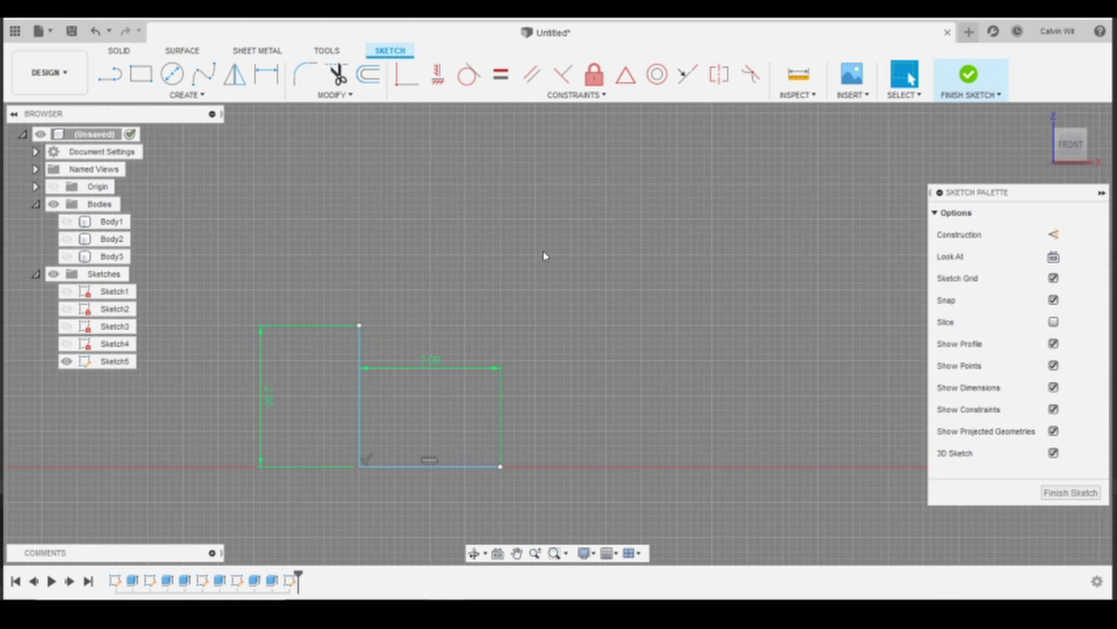
key("l")
left_click(358, 326)
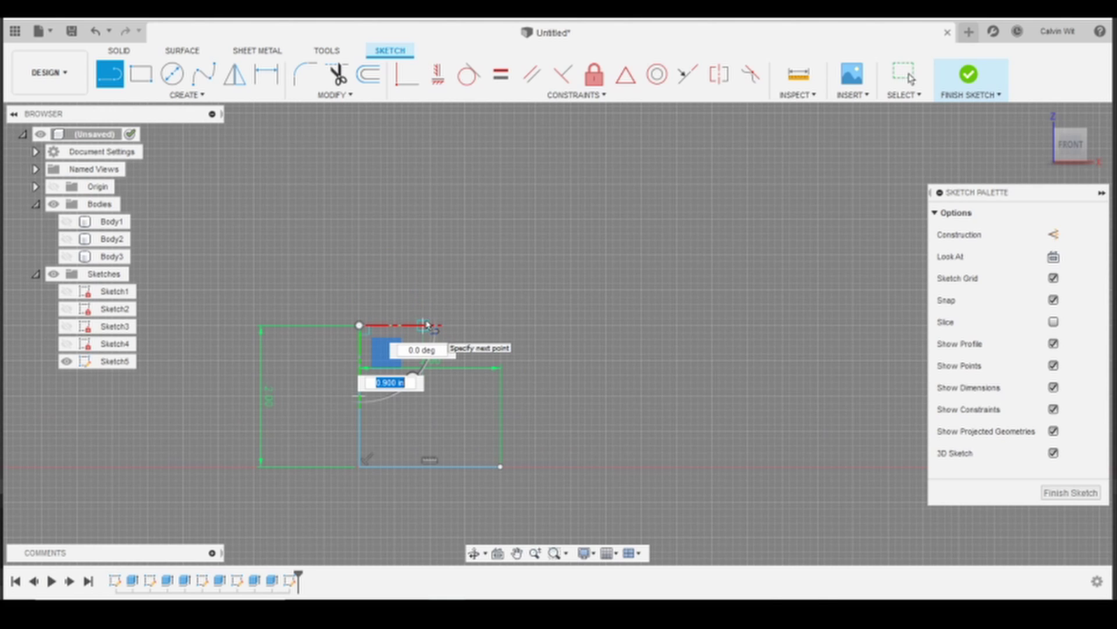
type("0.25")
key("Return")
key("Escape")
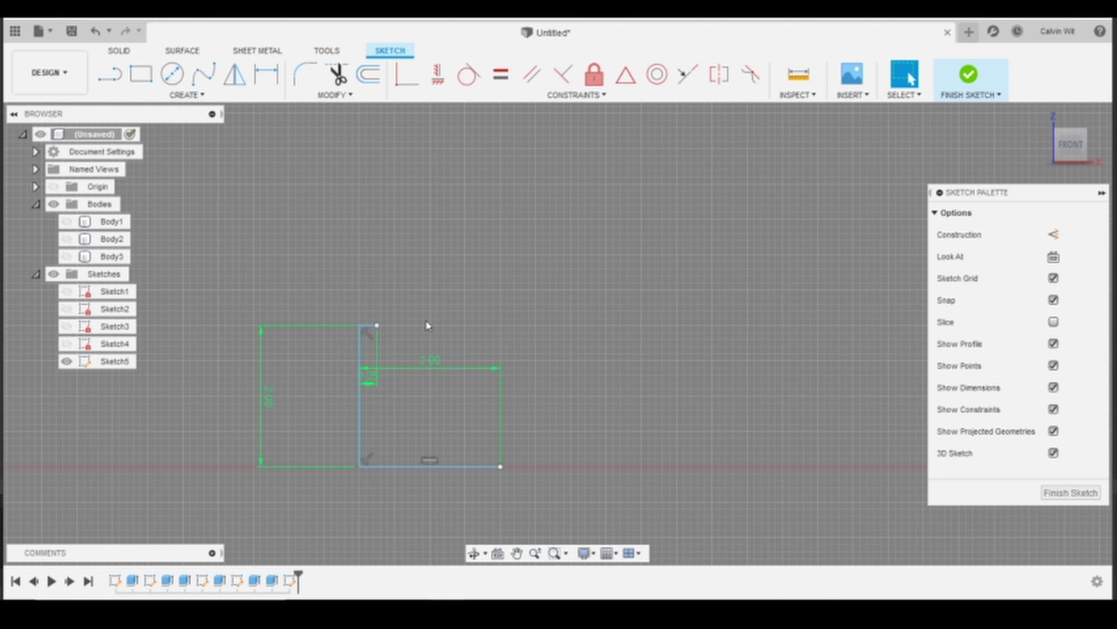
key("l")
left_click(377, 325)
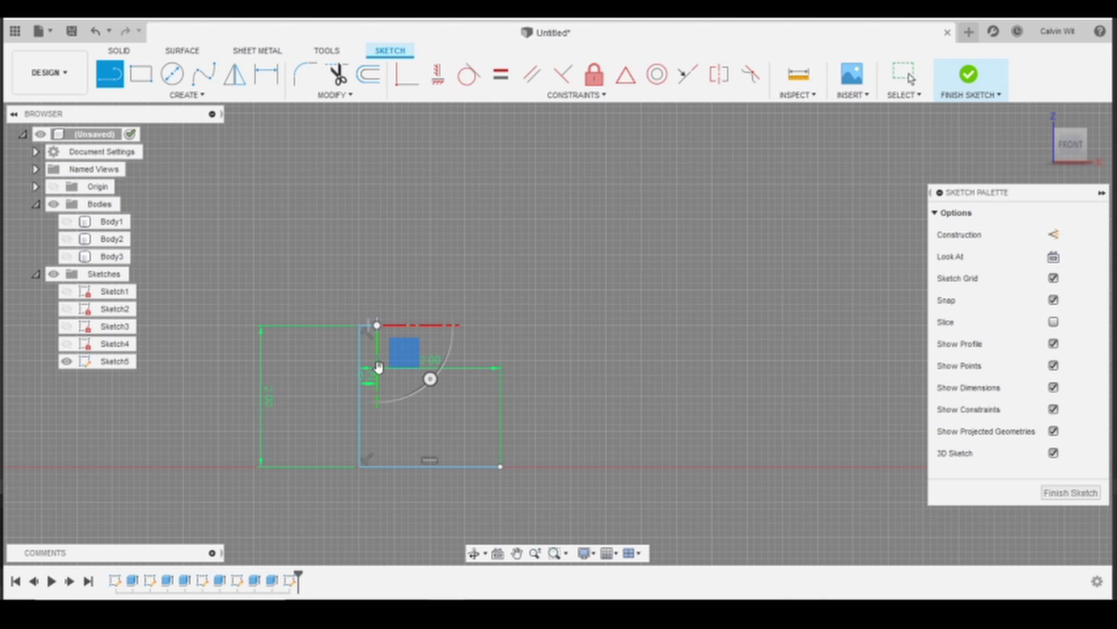
key("Escape")
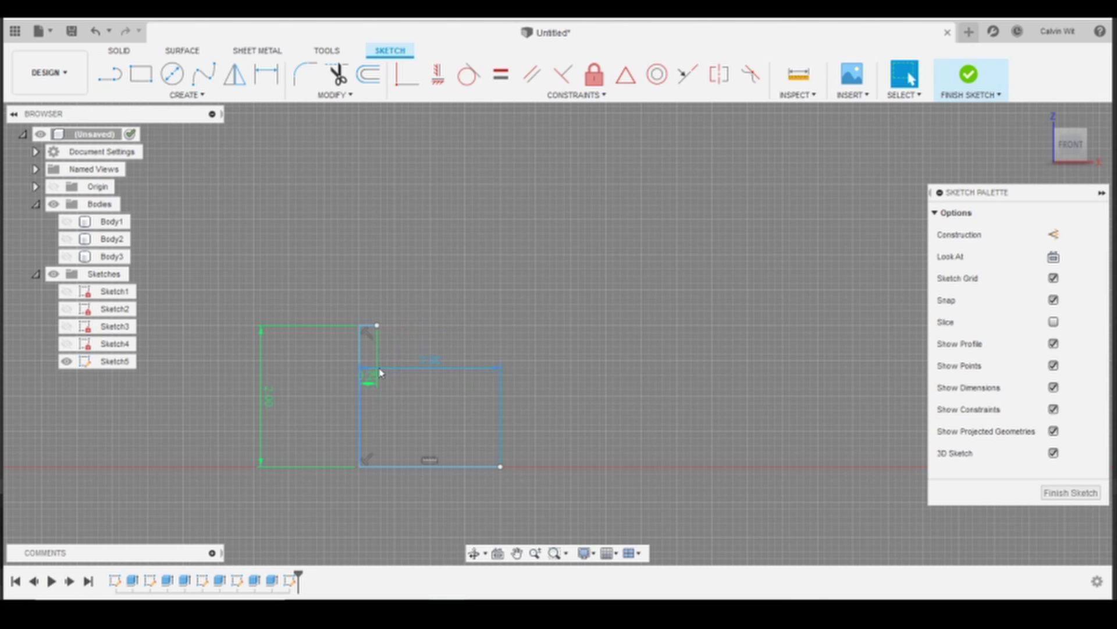
Draw a 0.5 in vertical line downward from the right end of the 0.25 in line.
scroll(414, 399, "up", 5)
middle_click_drag(417, 366, 432, 362)
middle_click_drag(411, 360, 410, 364, "shift")
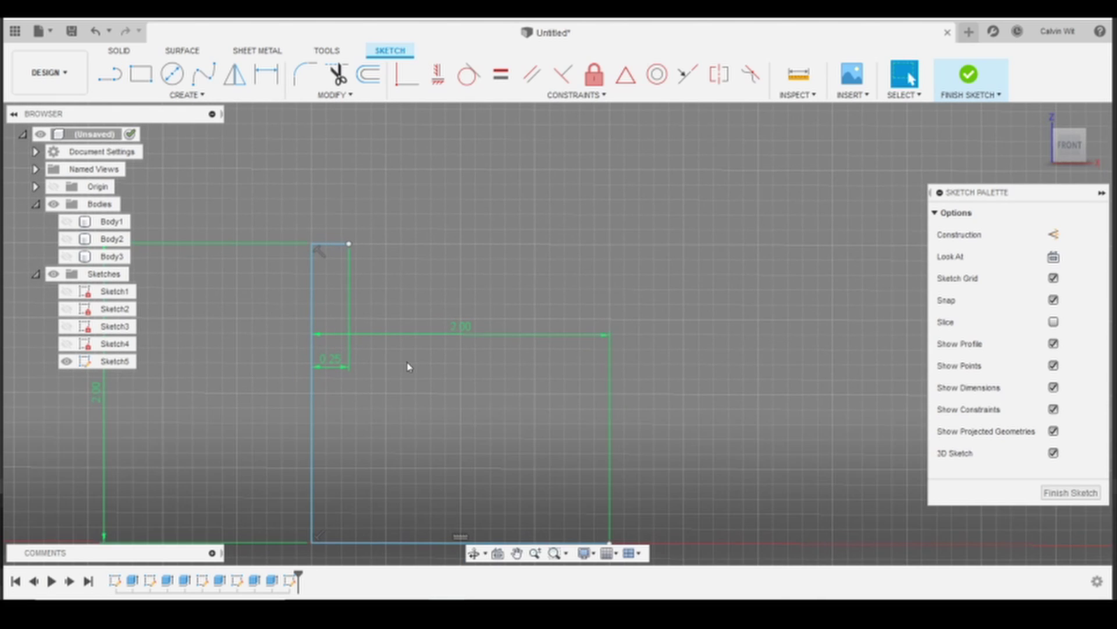
key("l")
left_click(349, 244)
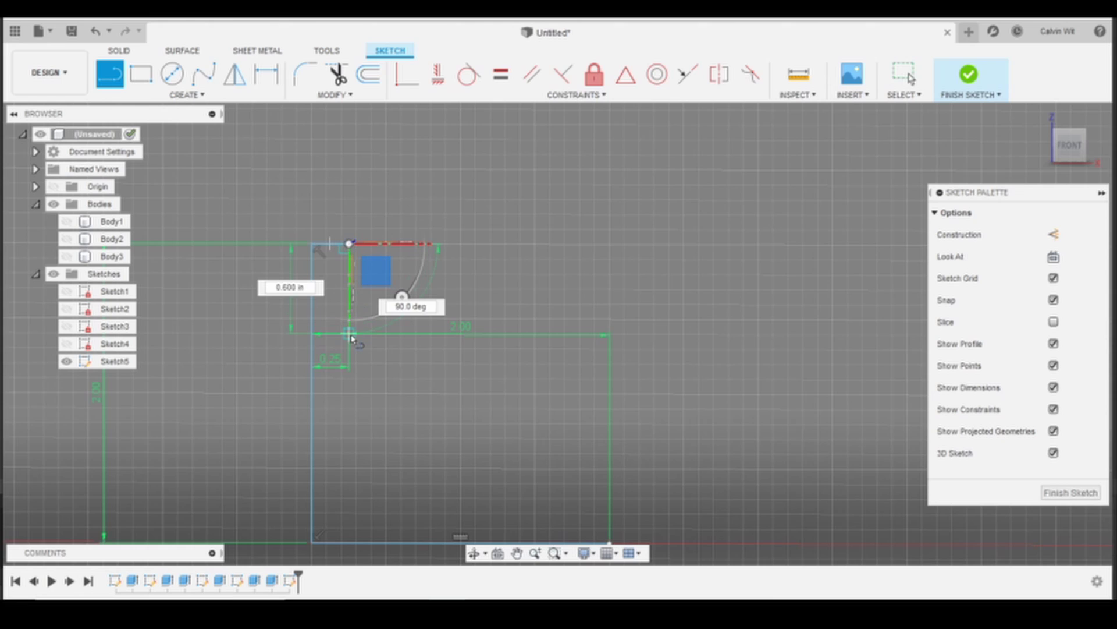
type(".25")
key("Tab")
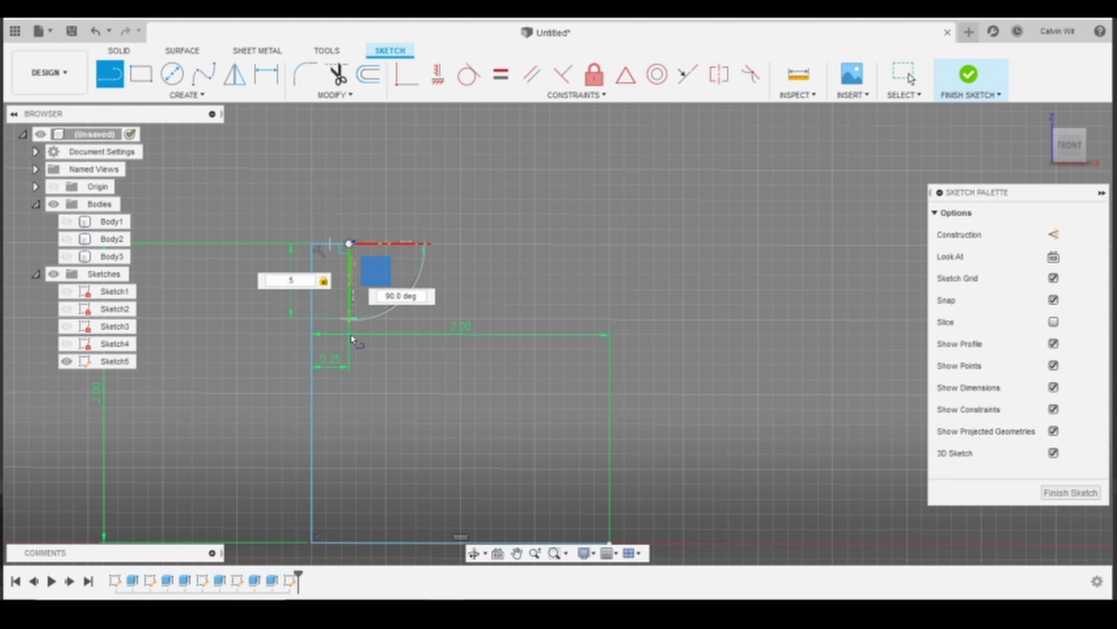
key("Return")
key("Escape")
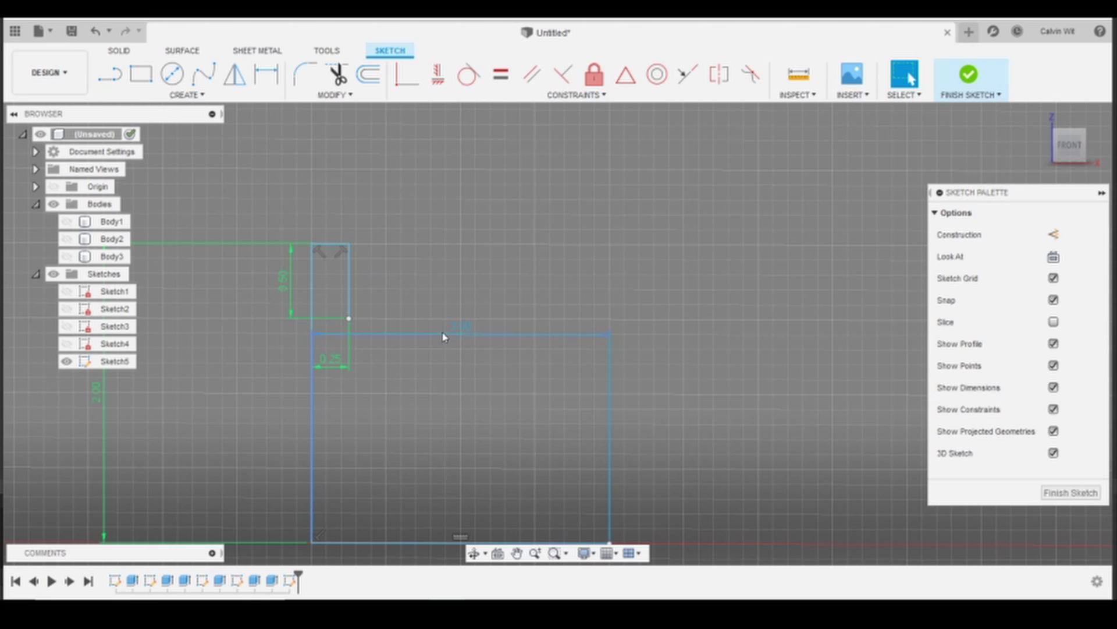
Draw a 0.125 in horizontal line to the right from the lower end of the 0.5 in vertical line.
key("l")
left_click(348, 318)
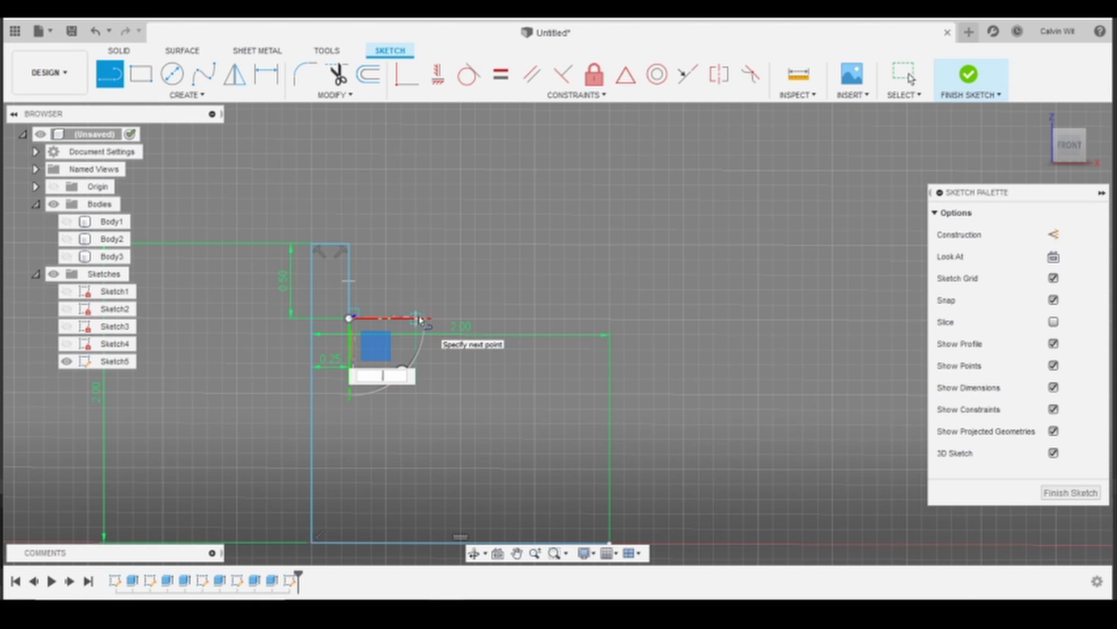
type(".125")
key("Return")
key("Escape")
Try to draw a 1.5 in vertical line downward from the right end of the 0.125 in ledge line.
key("l")
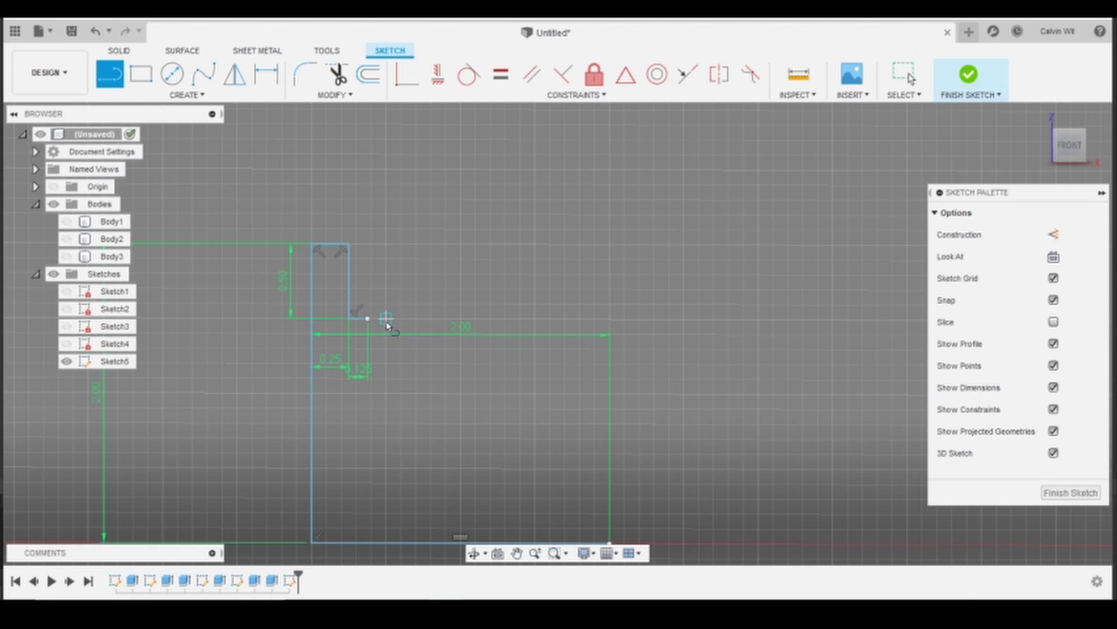
left_click(367, 318)
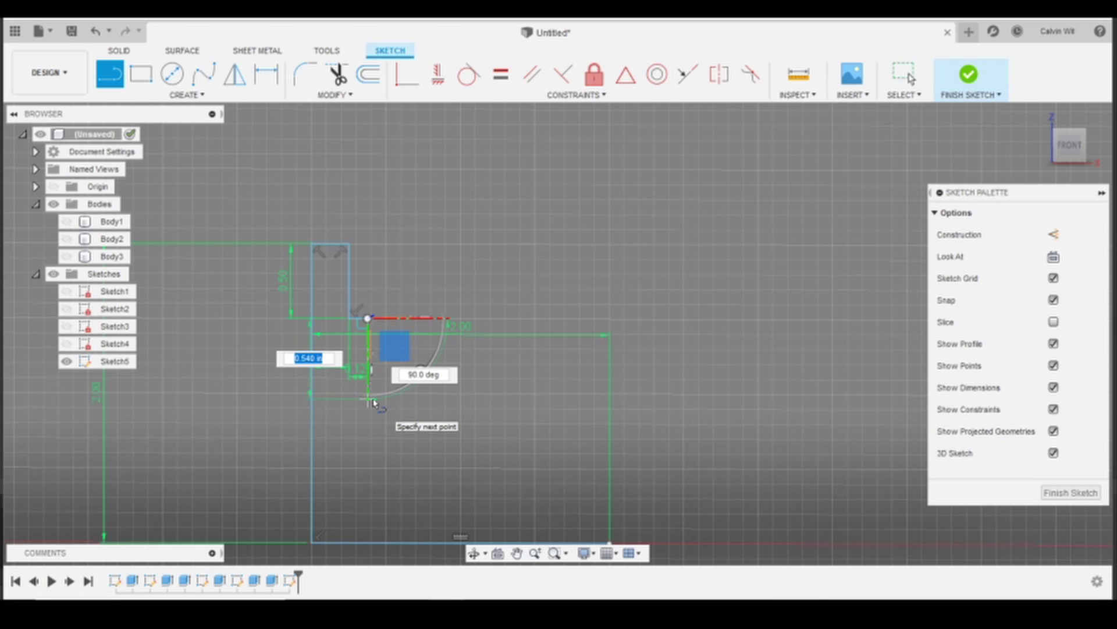
type("1.5")
key("Return")
key("Escape")
middle_click_drag(456, 453, 498, 382)
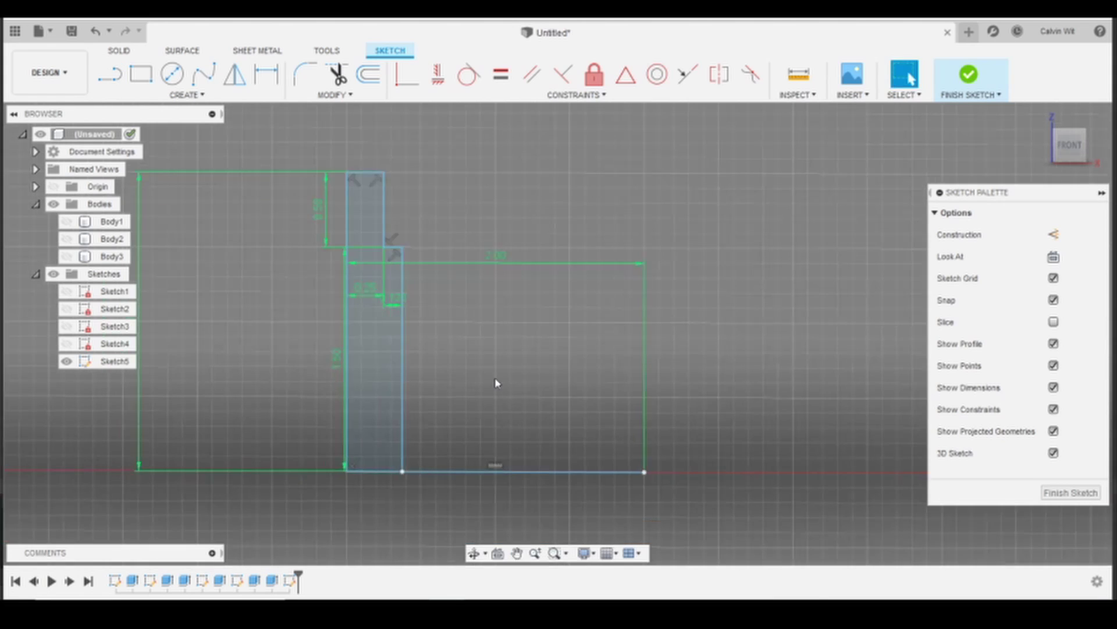
scroll(499, 382, "down", 1)
Draw a 1.25 in vertical line downward from the right end of the 0.125 in ledge line.
key("l")
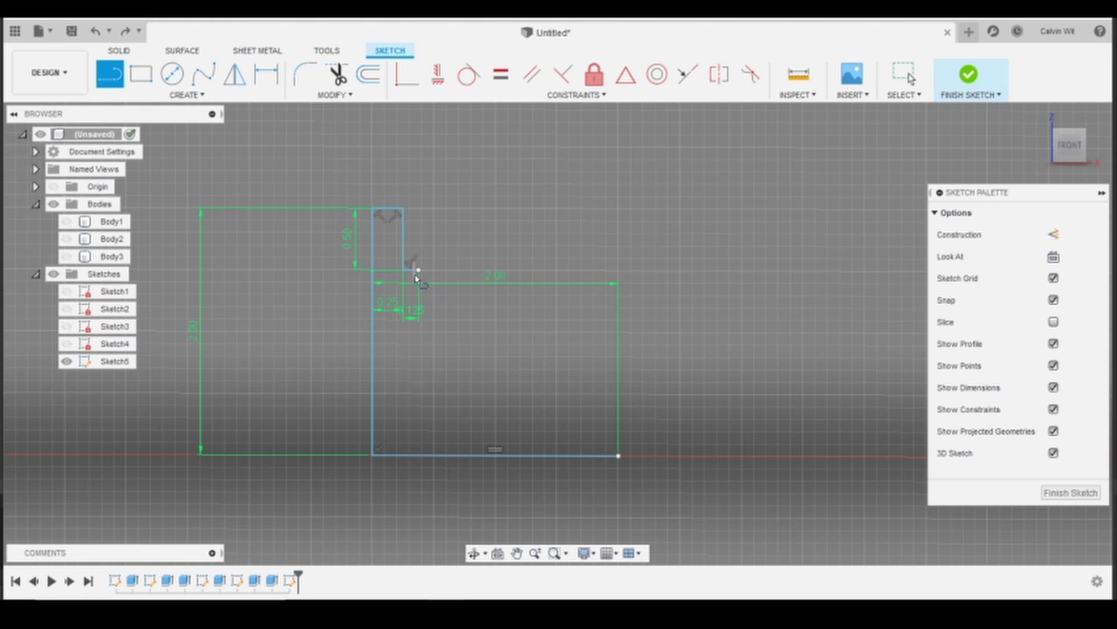
left_click(419, 270)
type("1.25")
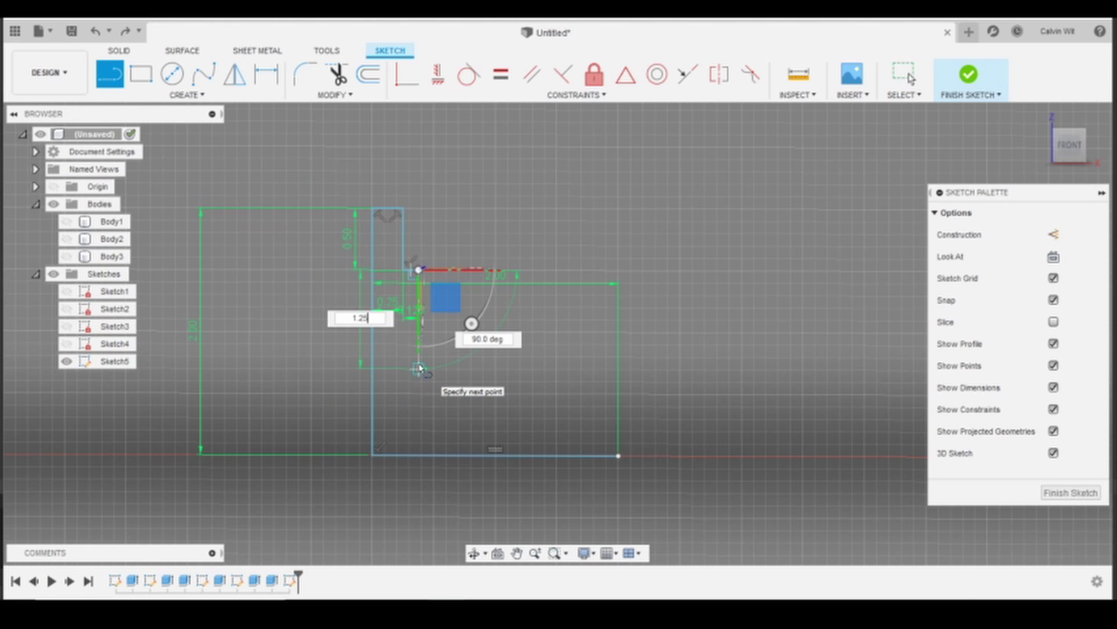
key("Return")
key("Escape")
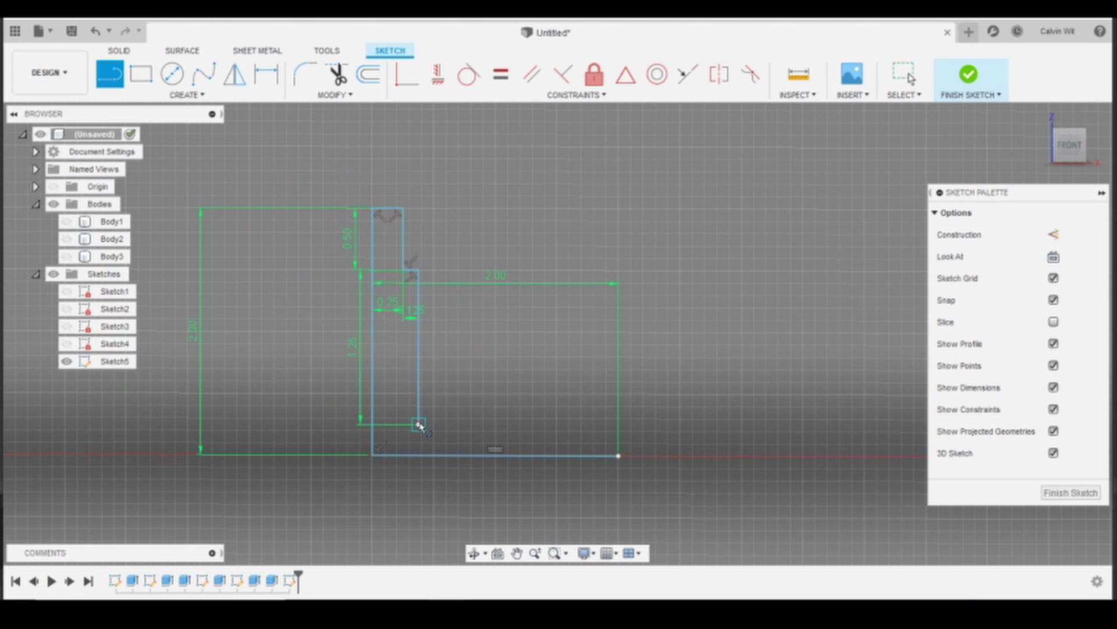
Try to draw a horizontal line from the lower end of the 1.25 in line to above the base line's right end.
left_click(419, 425)
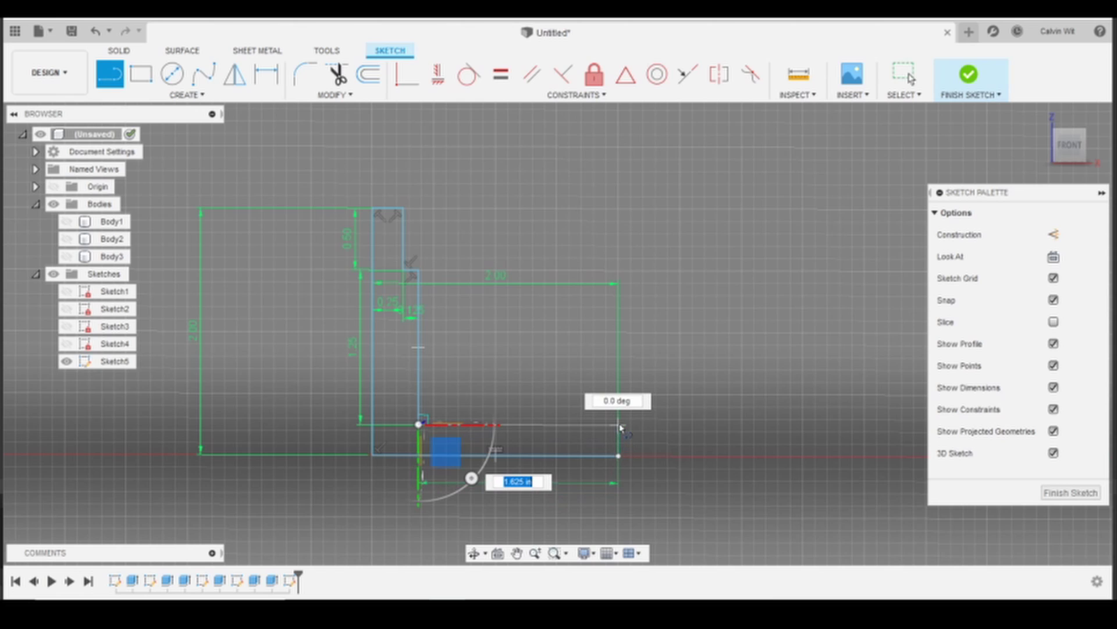
left_click(620, 428)
scroll(616, 407, "up", 4)
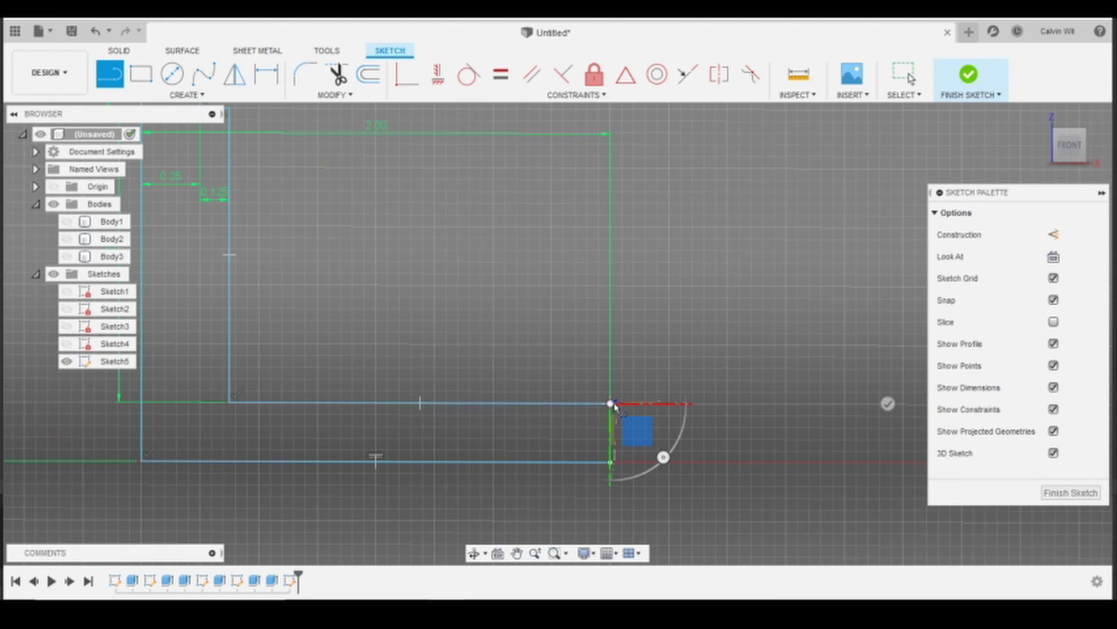
key("Escape")
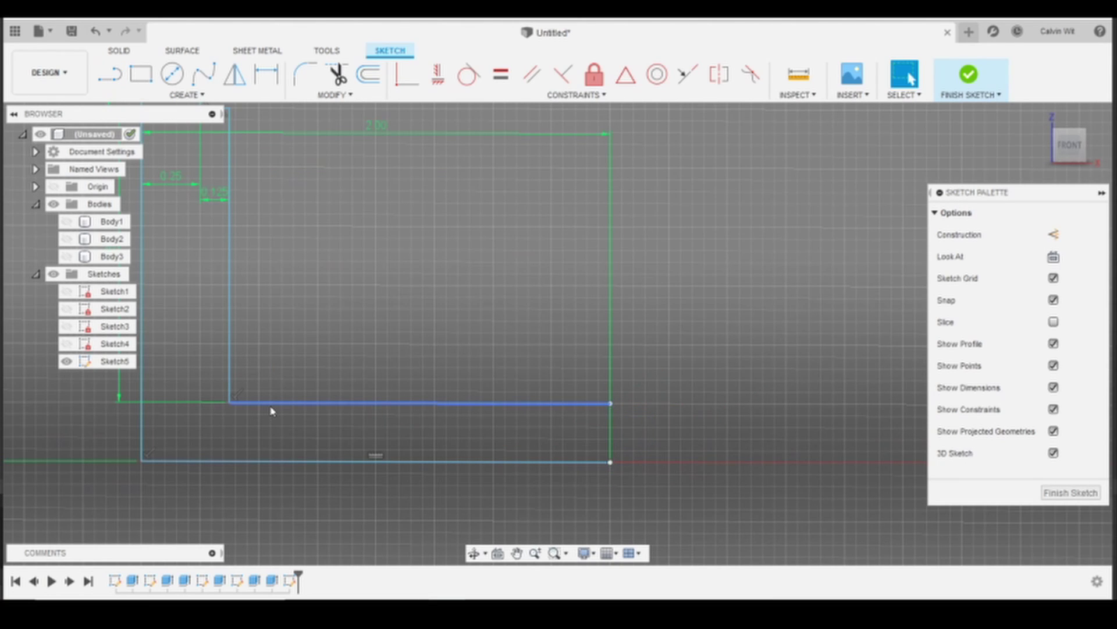
Draw the base's inner floor line from the 1.25 in line's lower end, and close the profile down to the base line's right end.
key("l")
left_click(229, 402)
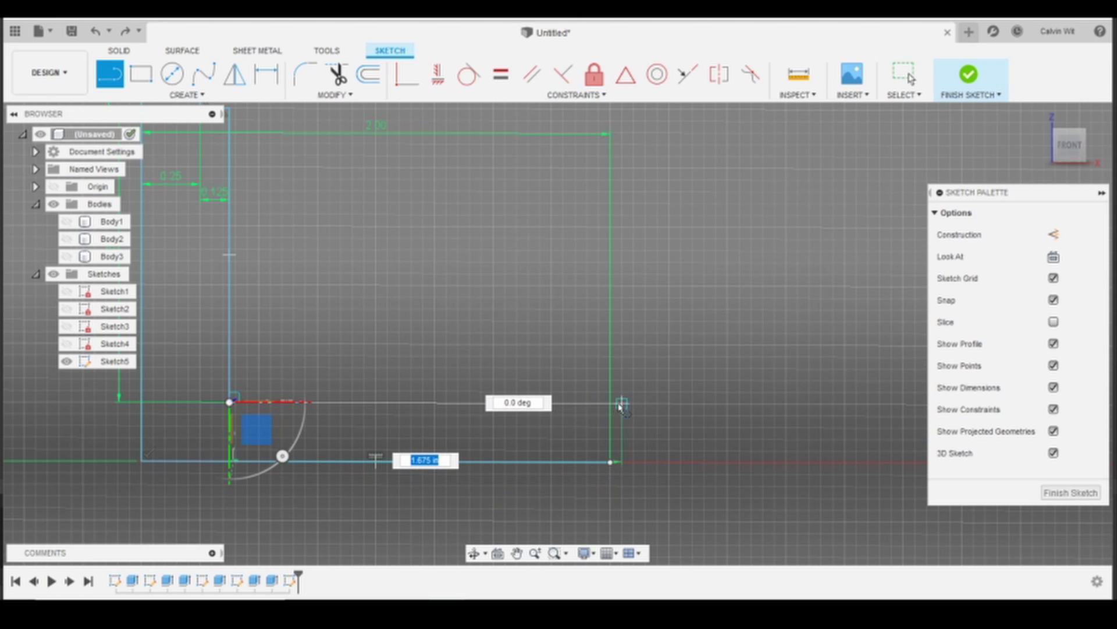
left_click(610, 403)
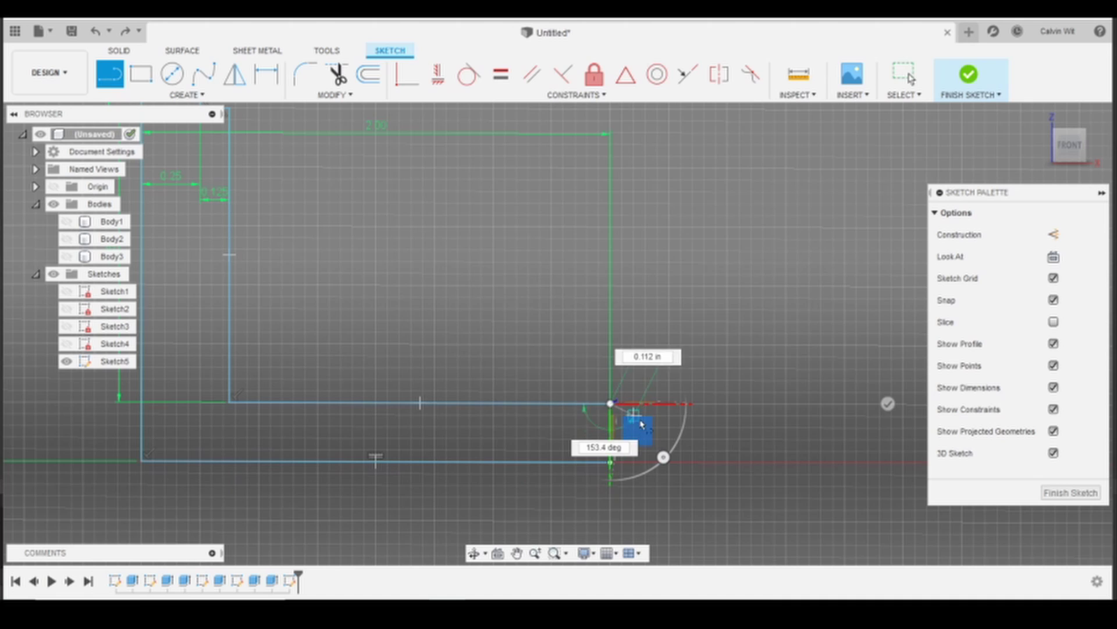
left_click(609, 461)
scroll(656, 428, "down", 3)
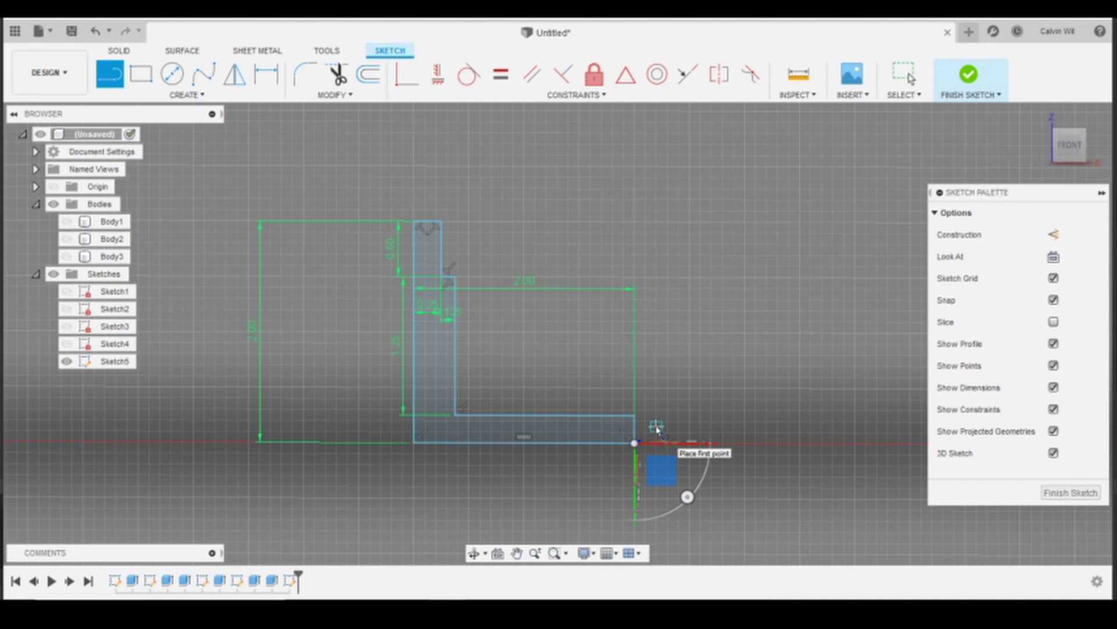
key("Escape")
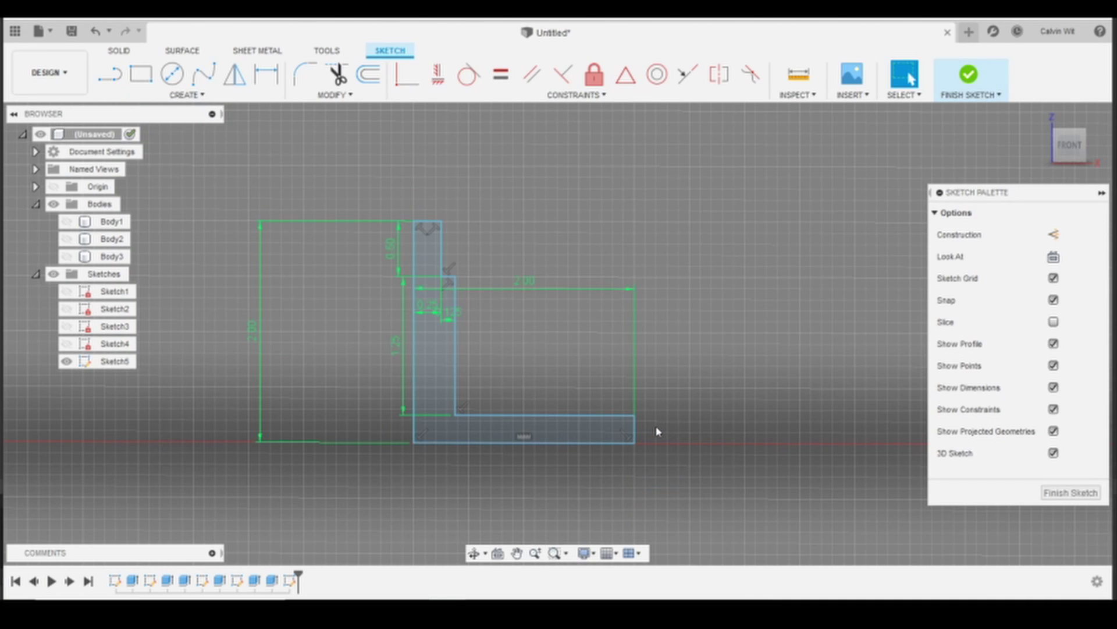
Show Body1 temporarily to compare it with the half cross-section, and return to the front view with the body hidden.
scroll(507, 365, "down", 3)
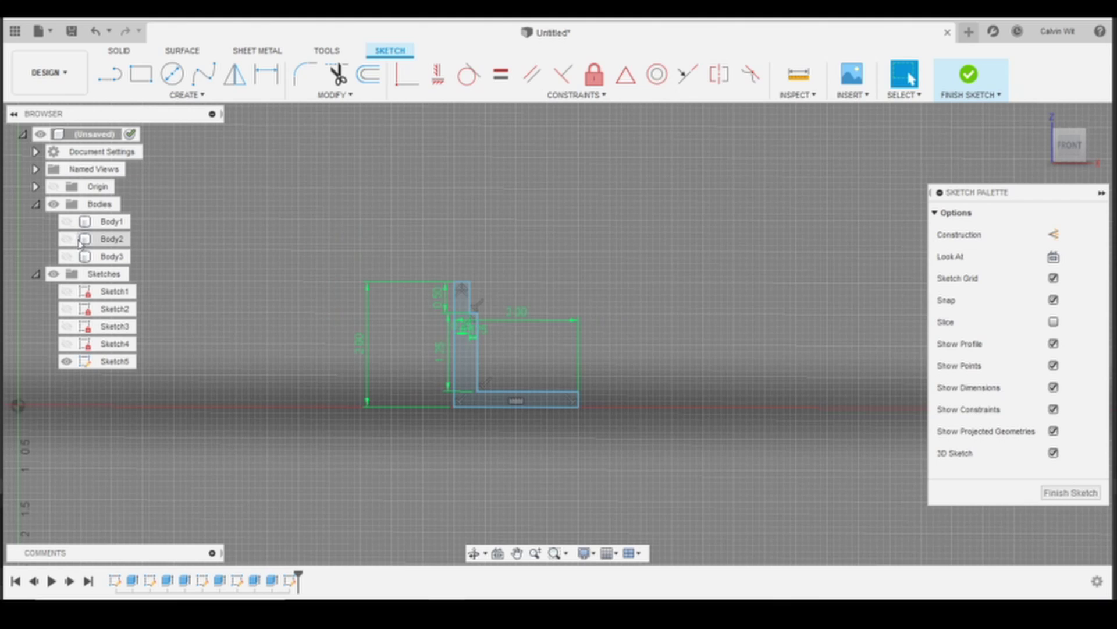
middle_click_drag(245, 394, 462, 419)
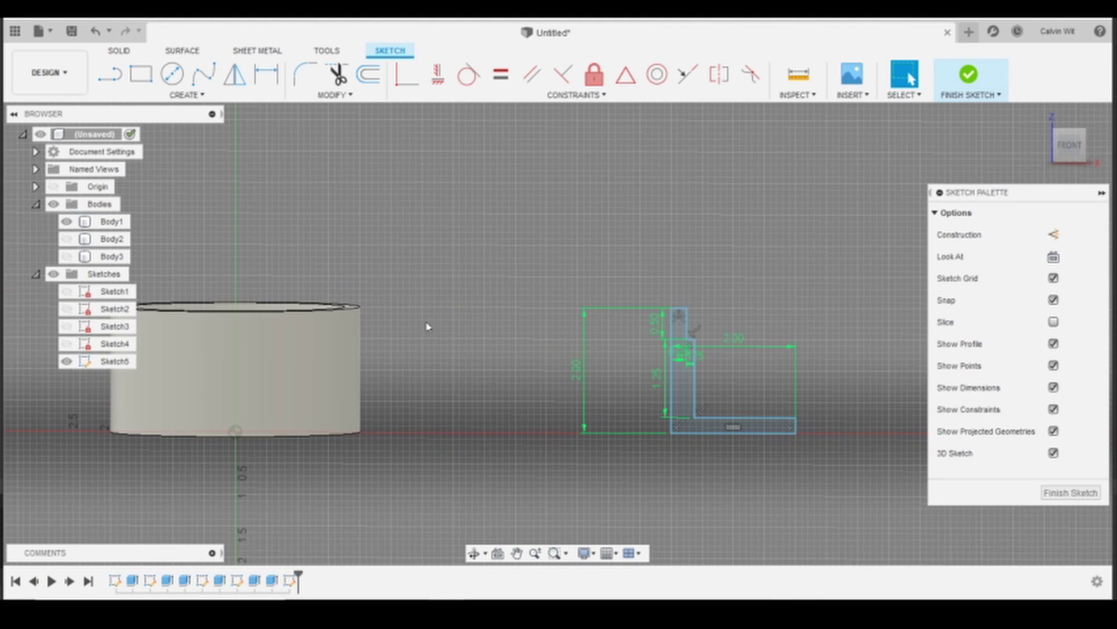
mouse_move(440, 298)
middle_mouse_down("shift")
mouse_move(432, 316)
mouse_move(452, 317)
middle_mouse_up("shift")
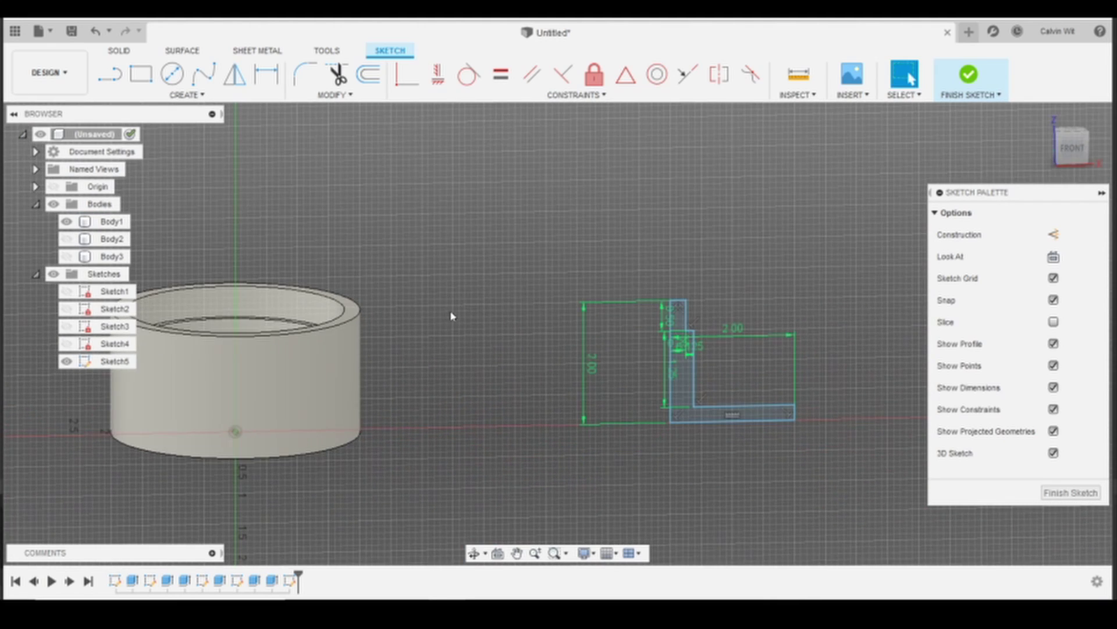
left_click(1071, 145)
left_click(67, 221)
middle_click_drag(460, 358, 462, 360)
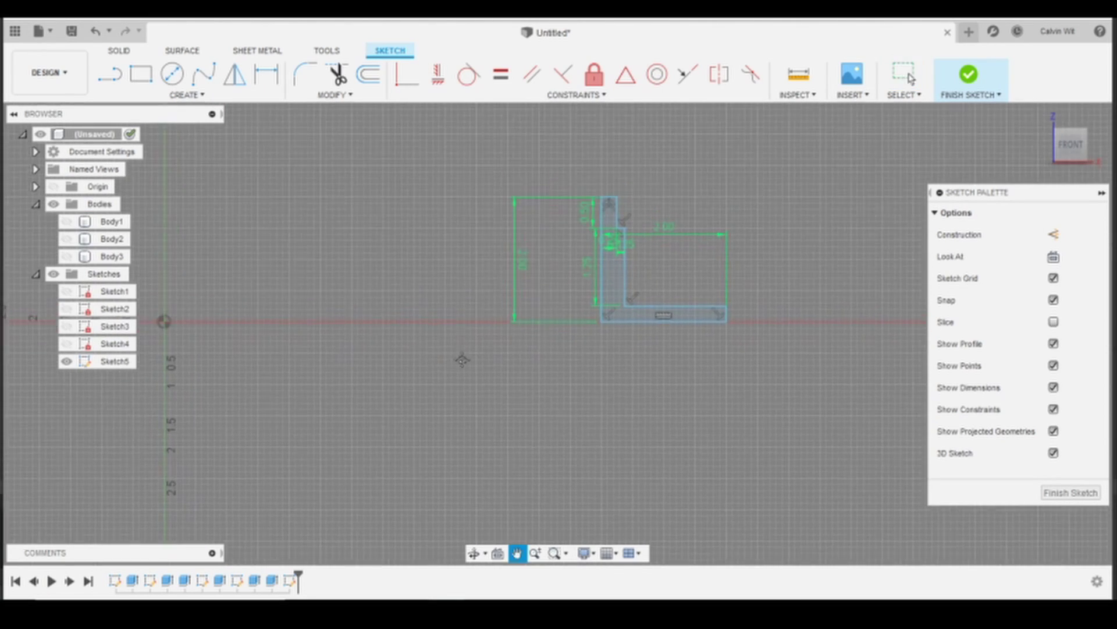
Draw a rectangle 0.125 in wide and 12 in tall, rising from the outer corner of the base's 0.125 in ledge.
scroll(463, 360, "up", 4)
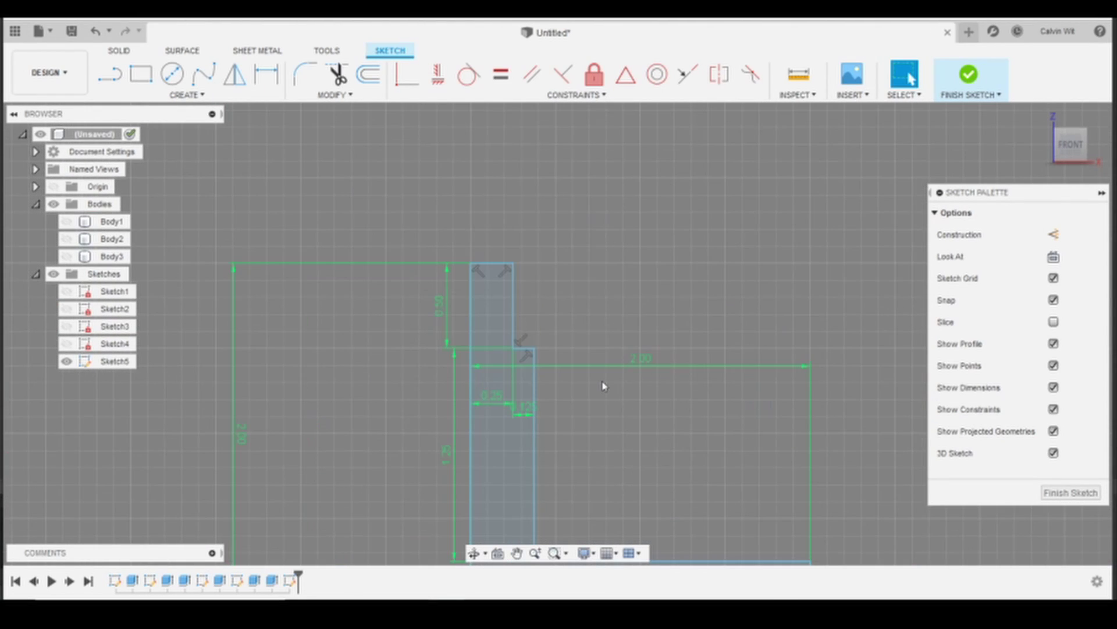
key("r")
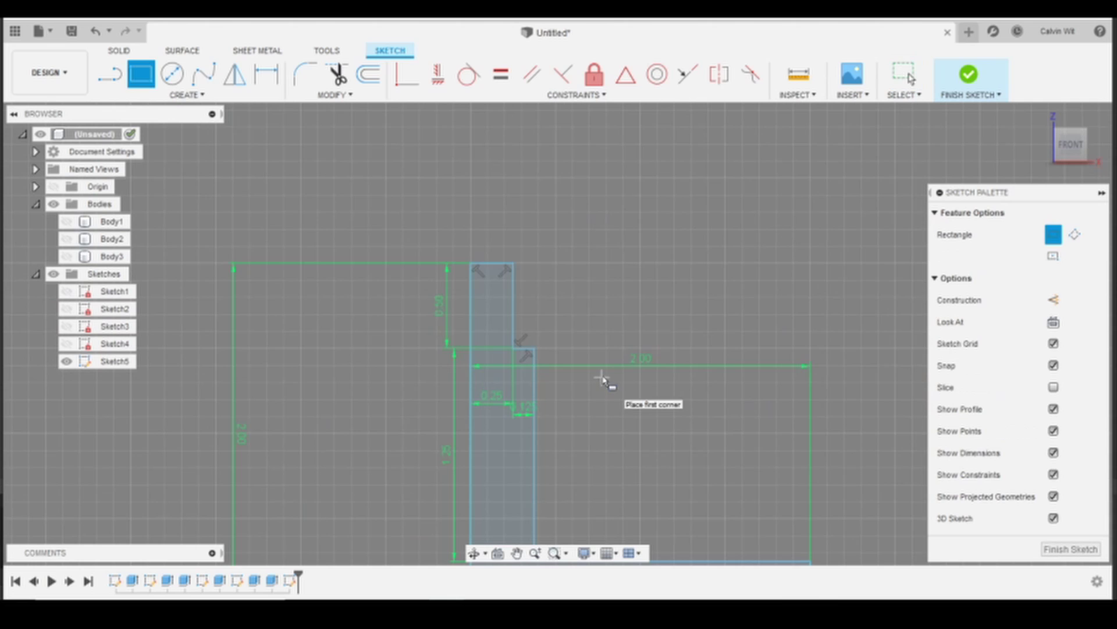
left_click(534, 348)
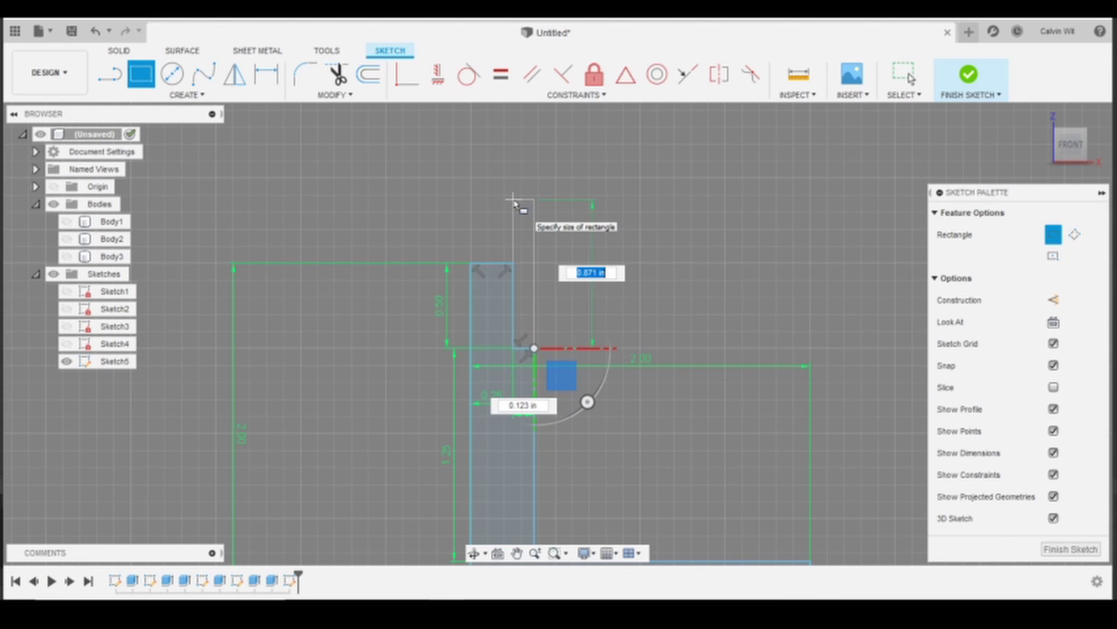
key("Tab")
key("Tab")
key("Tab")
key("Tab")
key("Tab")
key("Tab")
key("Tab")
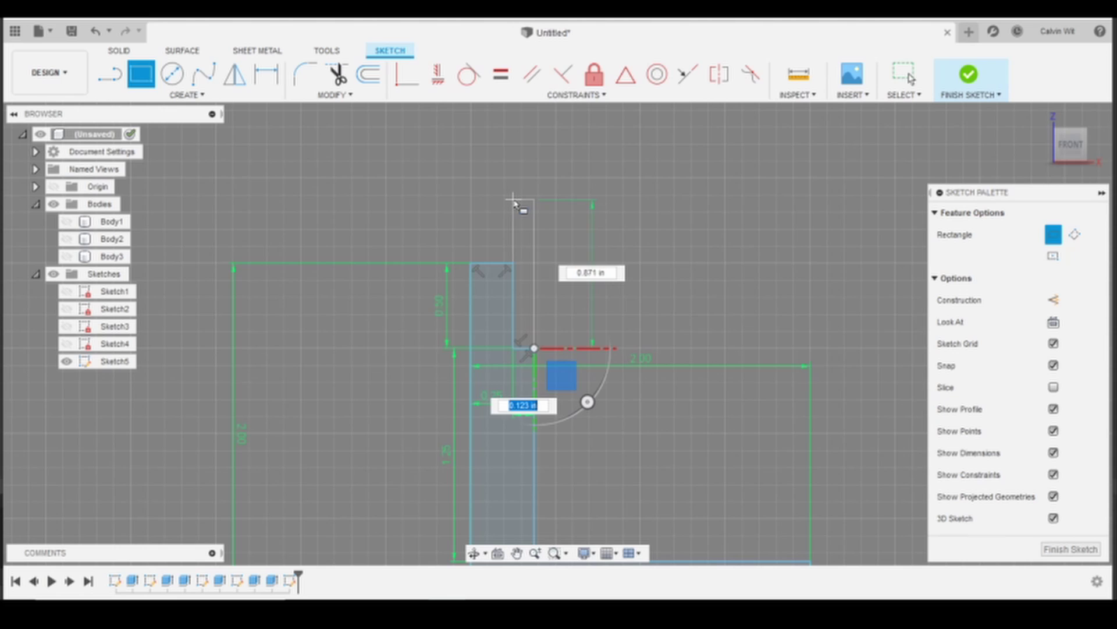
key("BackSpace")
key("Tab")
type("12")
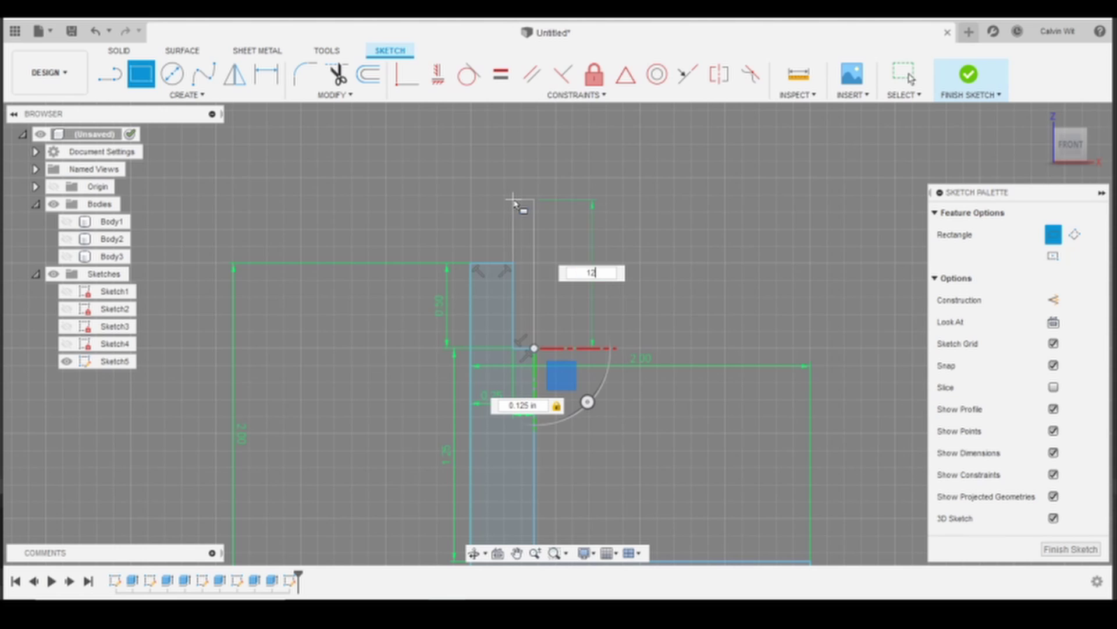
key("Return")
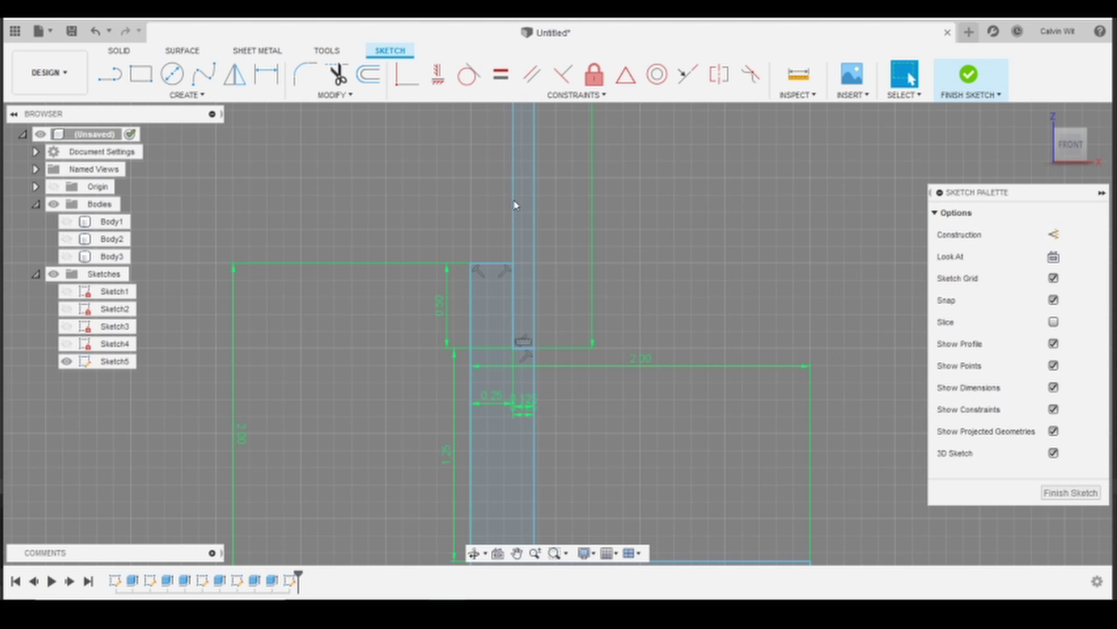
Draw a 0.5 in vertical line downward from the top-left corner of the tall tube rectangle.
scroll(515, 205, "down", 10)
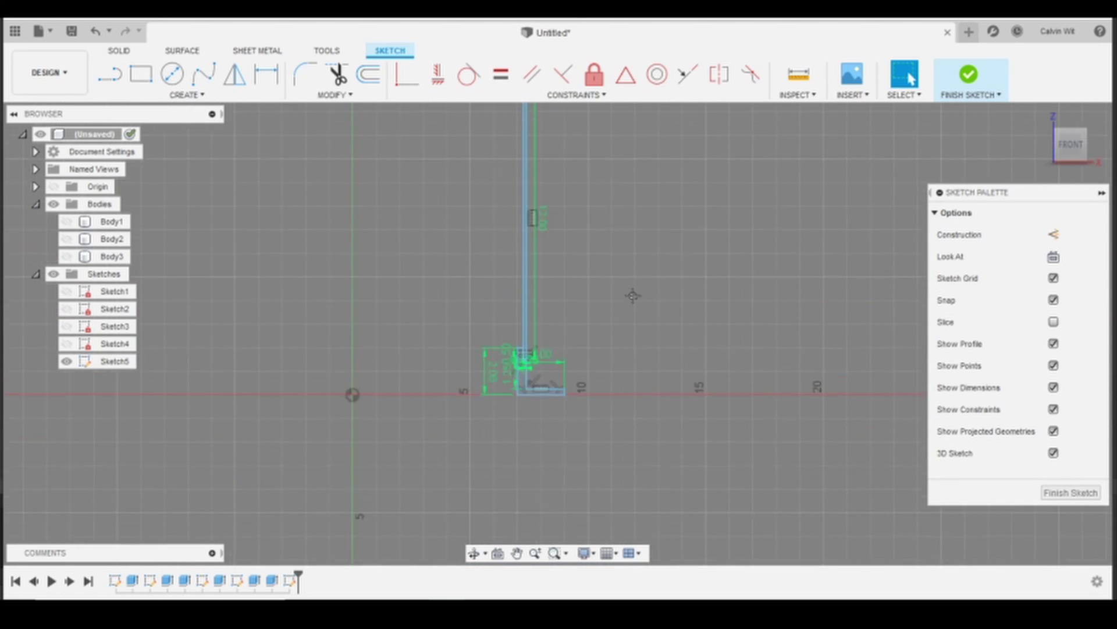
scroll(504, 141, "up", 8)
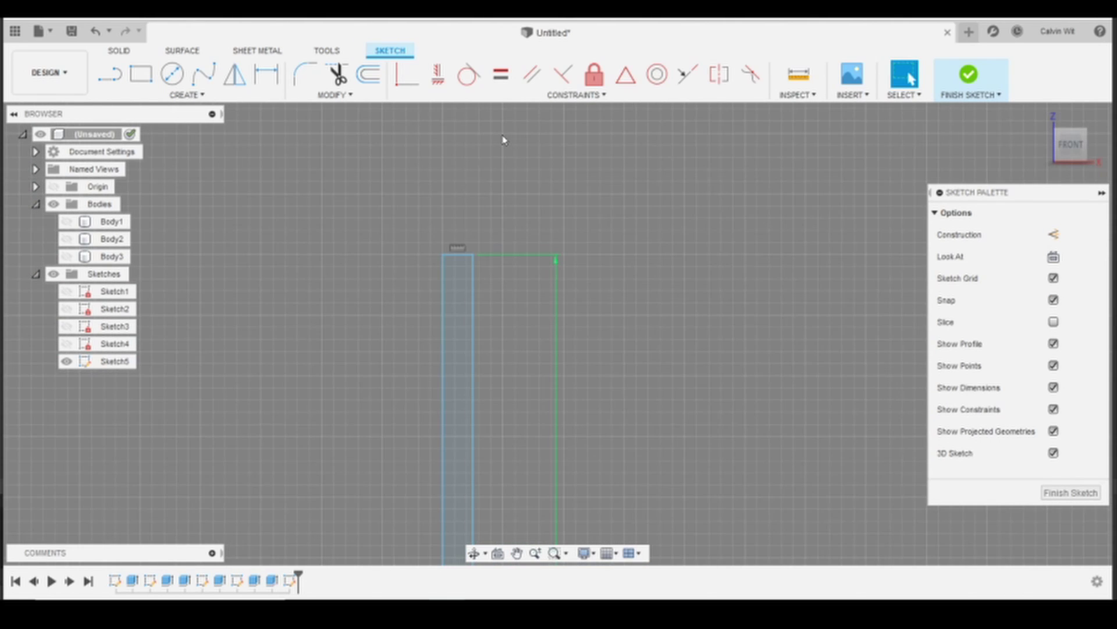
key("l")
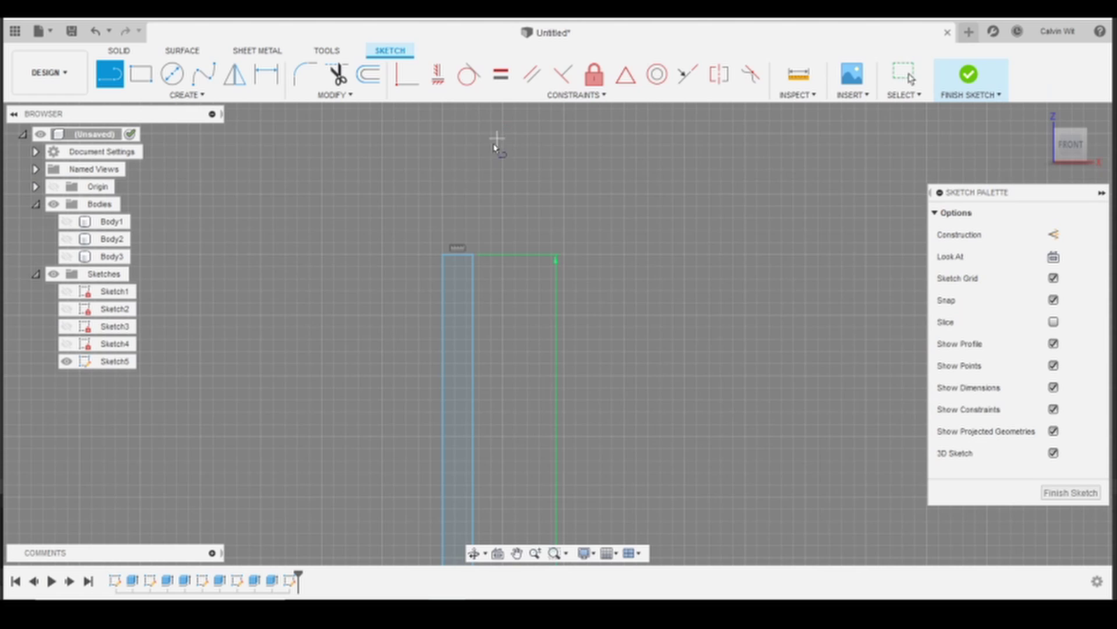
left_click(441, 257)
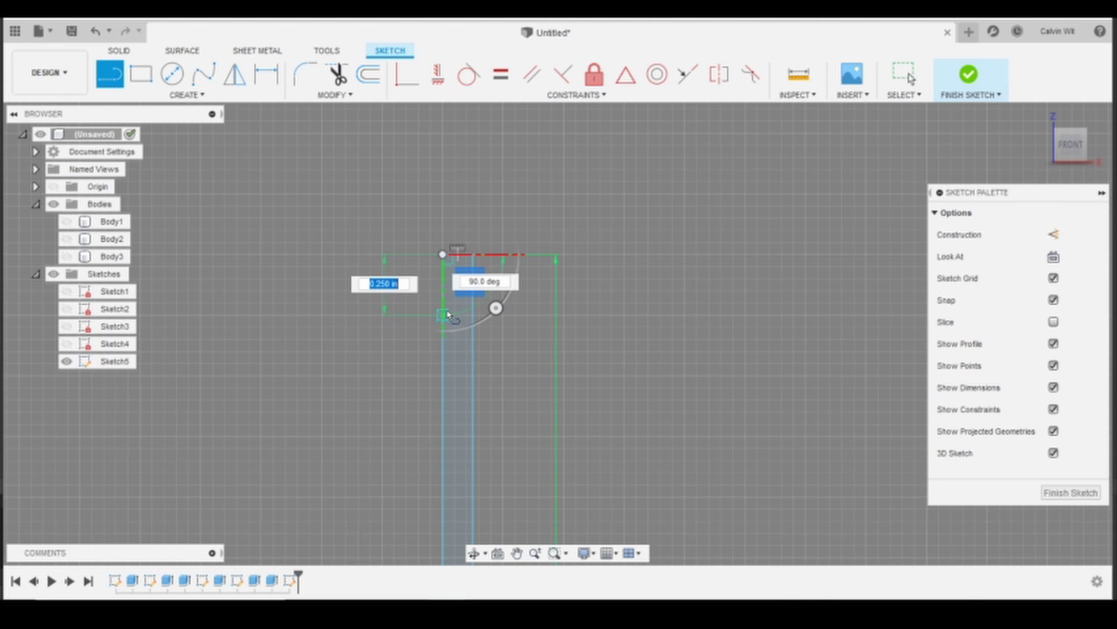
type("0.5")
key("Return")
key("Escape")
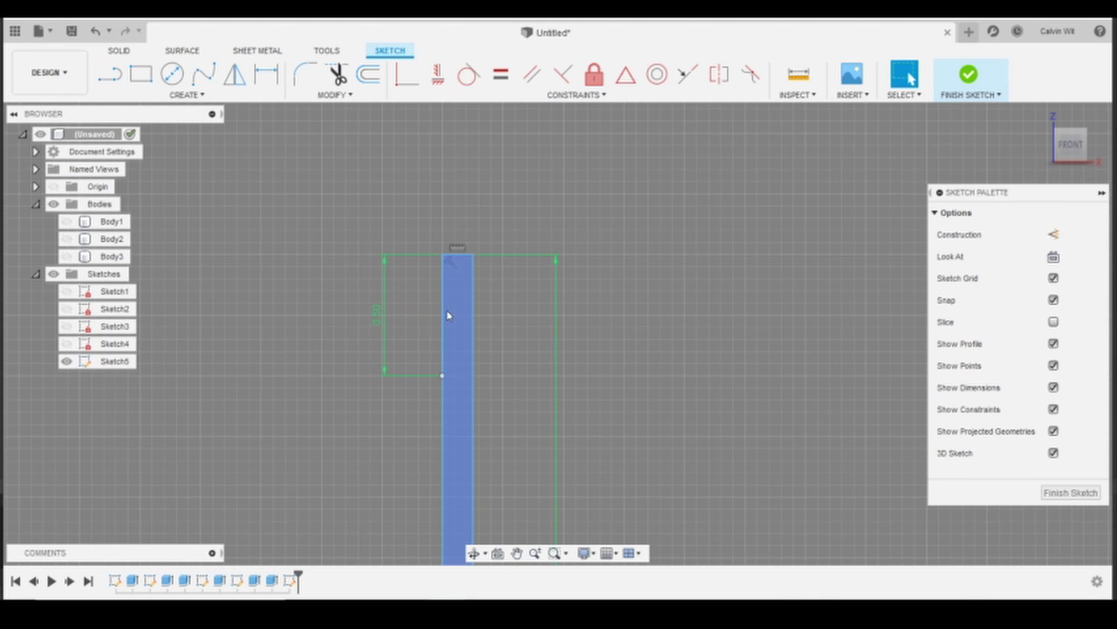
Draw a 0.25 in horizontal line to the left from the lower end of the 0.5 in line on the tube.
key("l")
left_click(443, 376)
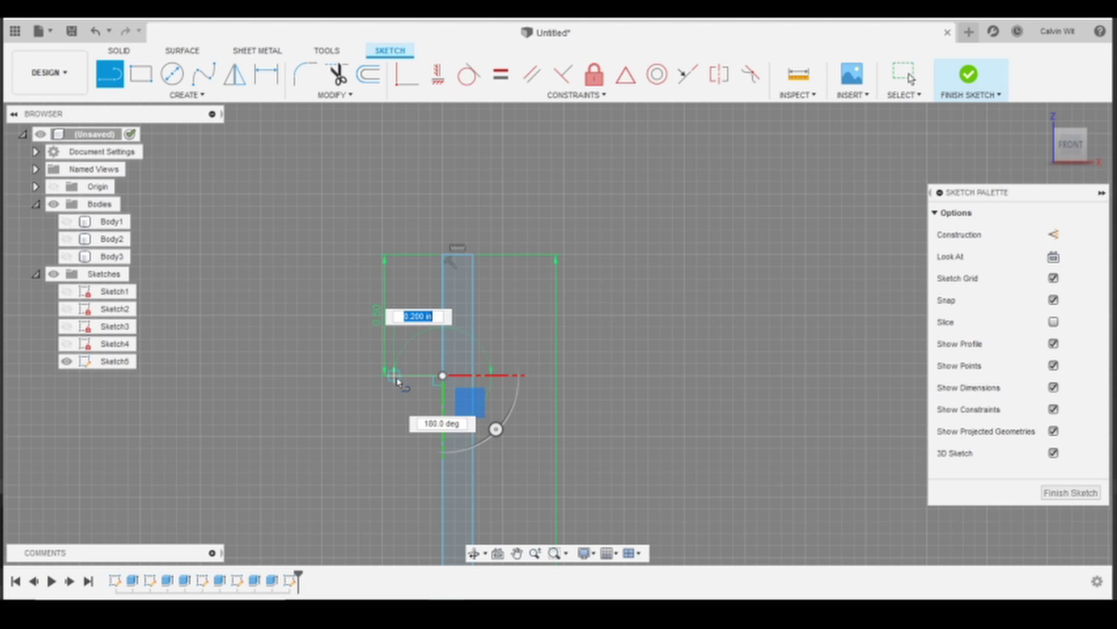
scroll(398, 381, "down", 5)
type(".25")
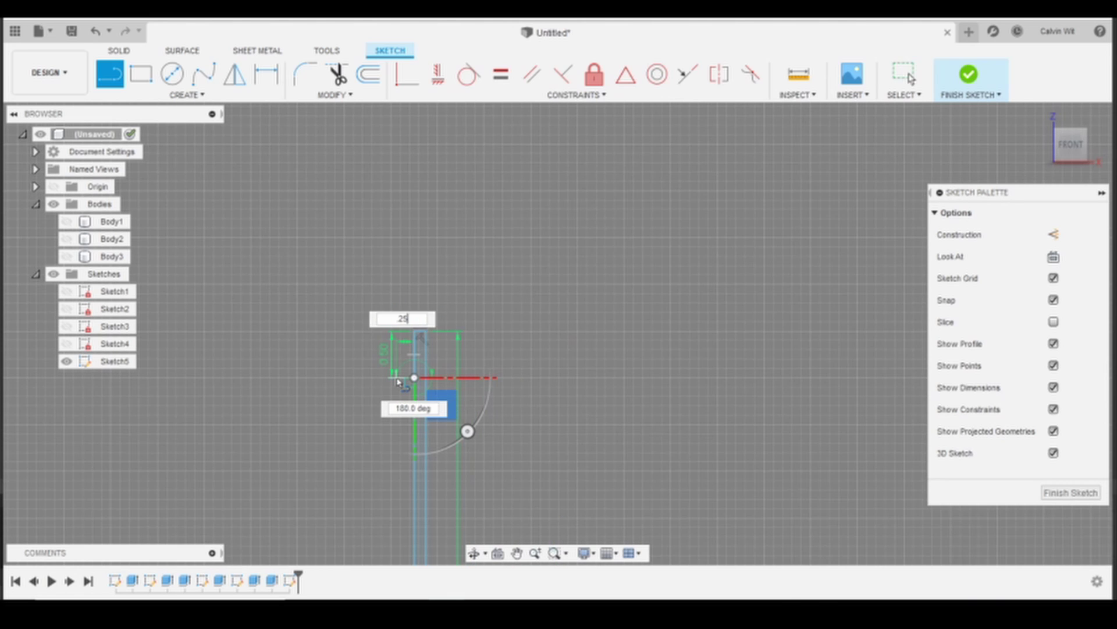
key("Return")
scroll(392, 379, "up", 3)
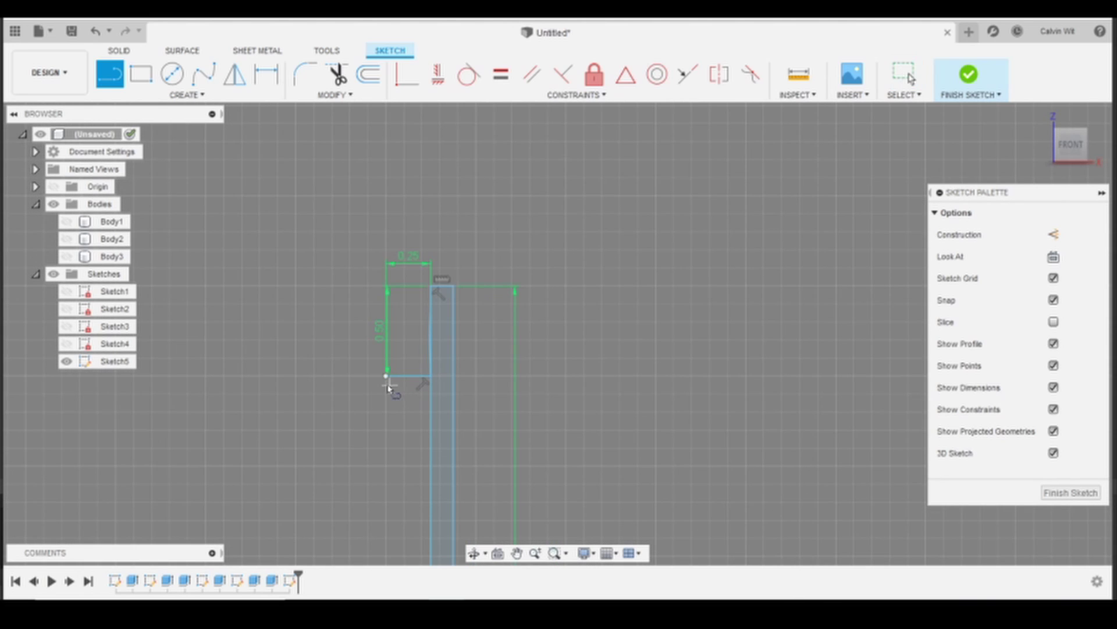
Draw a 1 in vertical line upward from the left end of the cap's 0.25 in line.
left_click(382, 381)
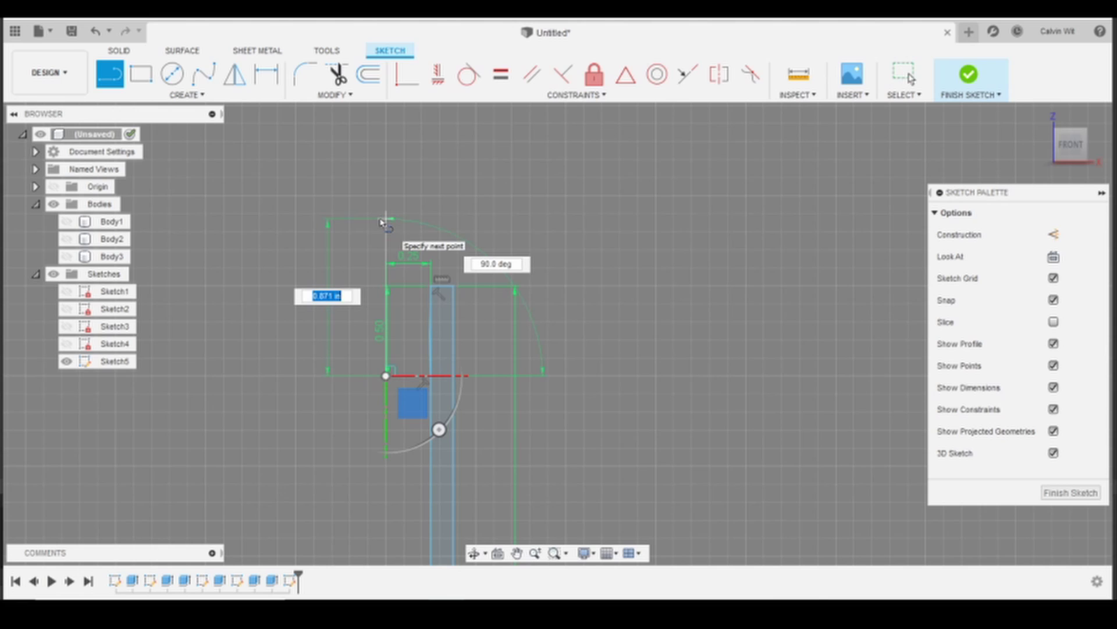
type("1")
key("Return")
Draw a 2 in horizontal line to the right from the upper end of the cap's 1 in line.
left_click(386, 196)
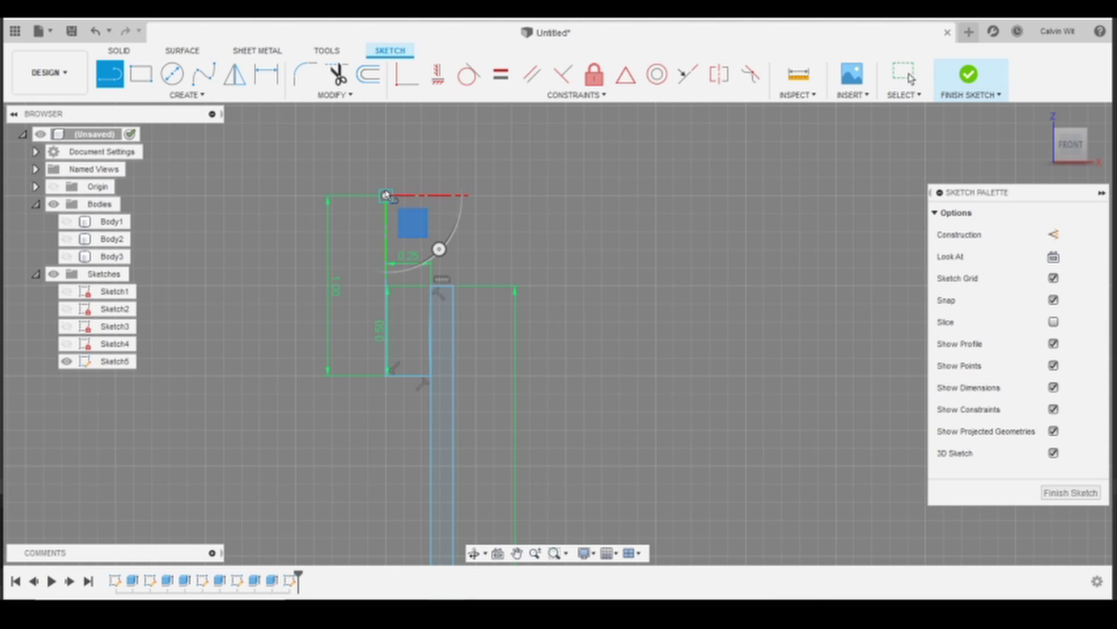
type("2")
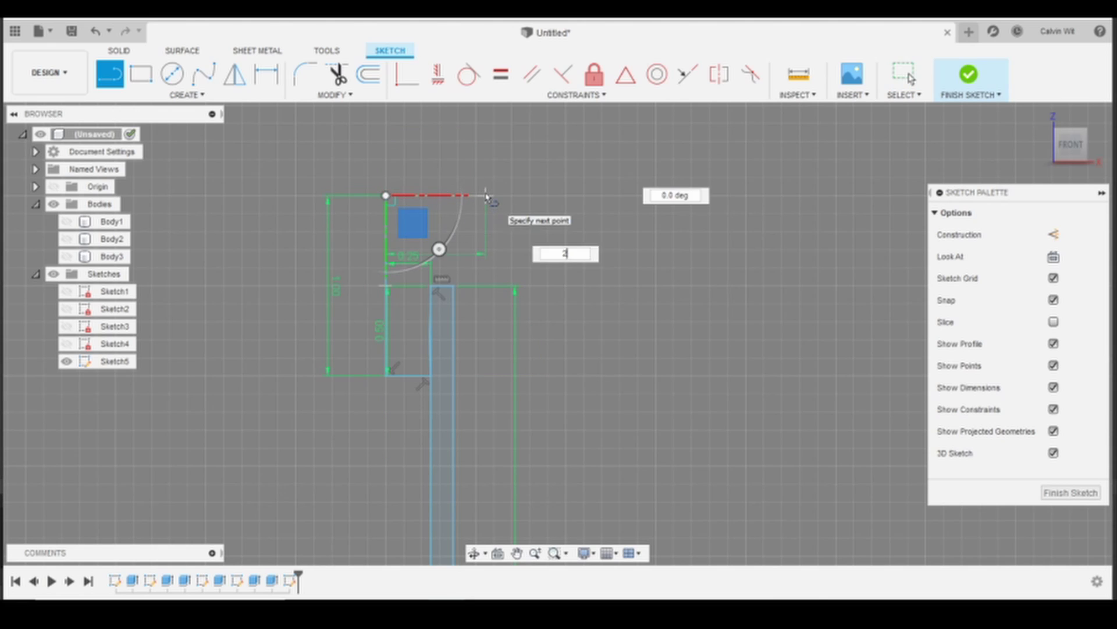
key("Return")
key("Escape")
Draw a 0.5 in vertical line downward from the right end of the cap's 2 in line.
key("l")
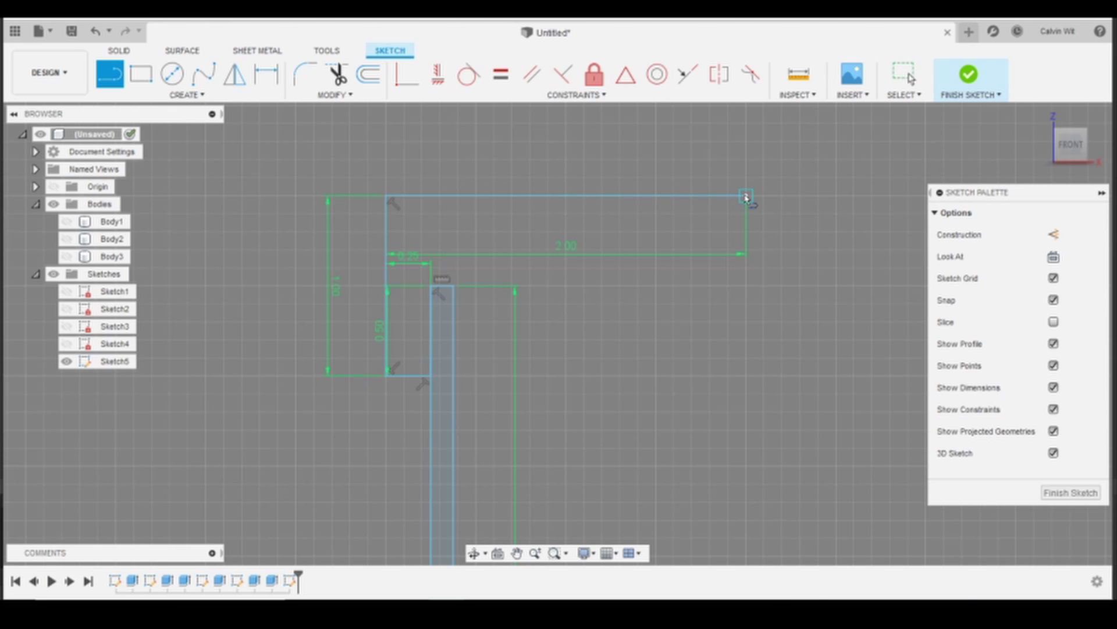
left_click(746, 197)
type("0.5")
key("Return")
key("Escape")
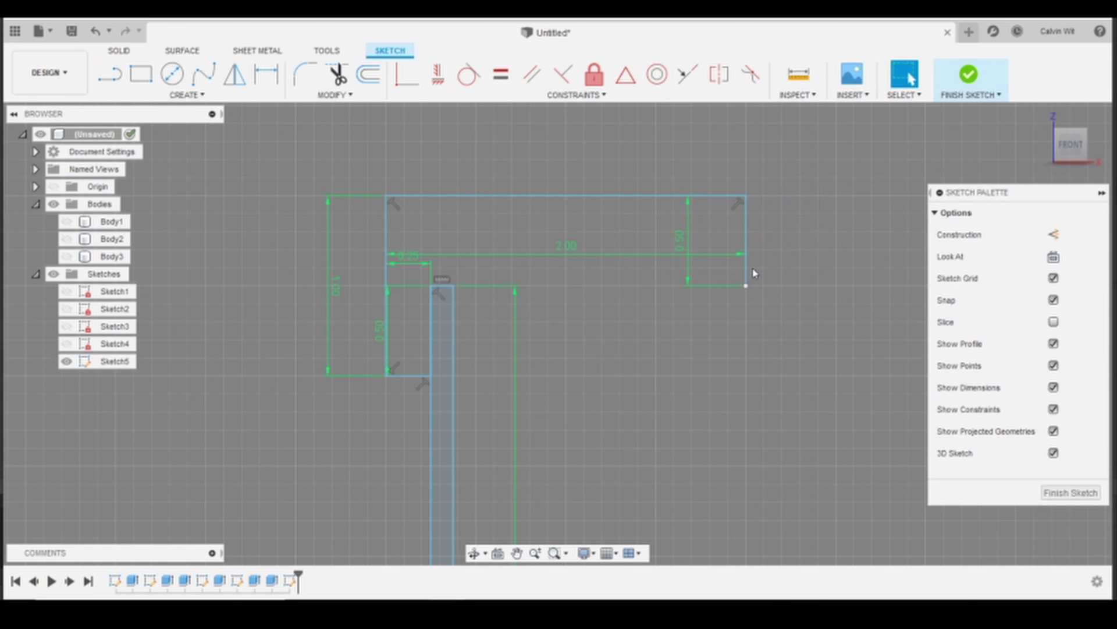
Close the cap profile with a horizontal line from the lower end of the right 0.5 in line to the tube's top-left corner.
key("l")
left_click(746, 285)
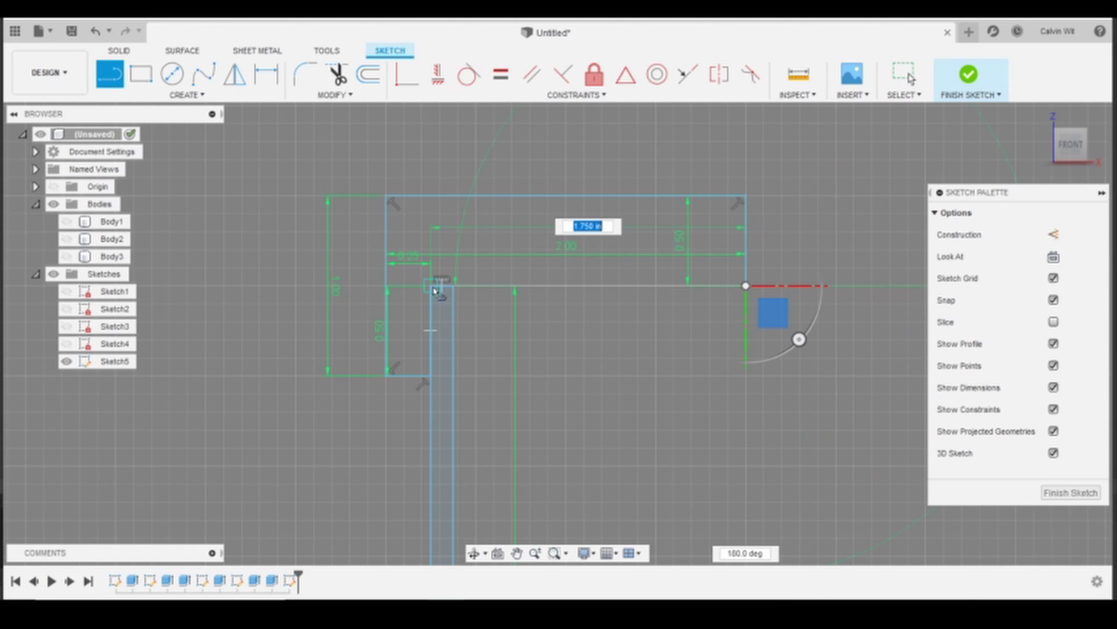
key("Escape")
Check that the cap, tube and base cross-sections are closed by selecting each profile in the sketch.
scroll(562, 316, "down", 3)
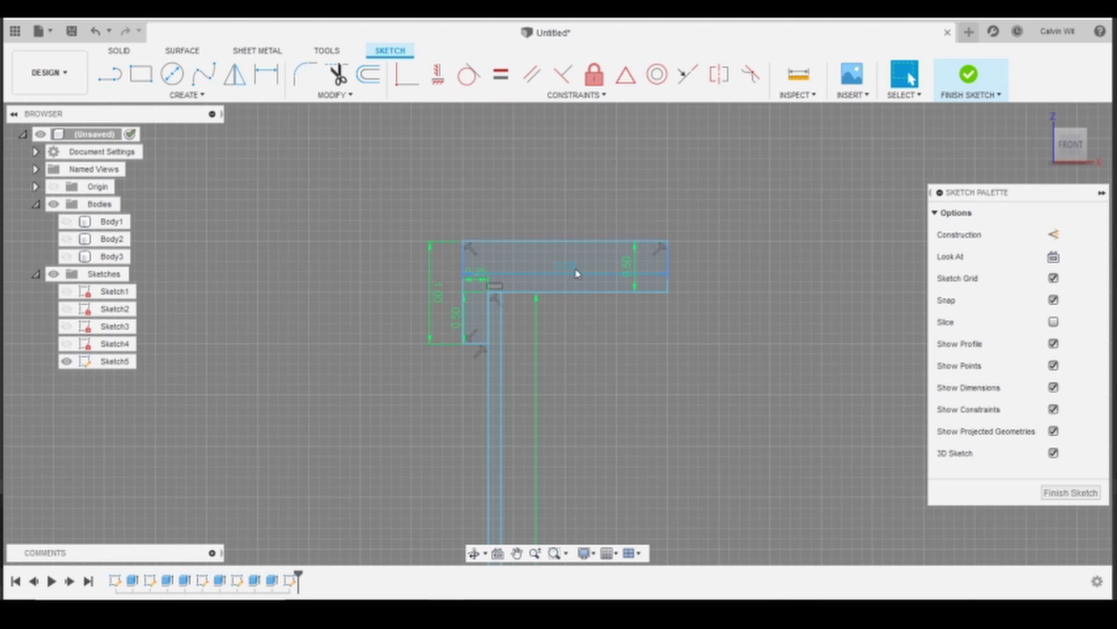
left_click(552, 260)
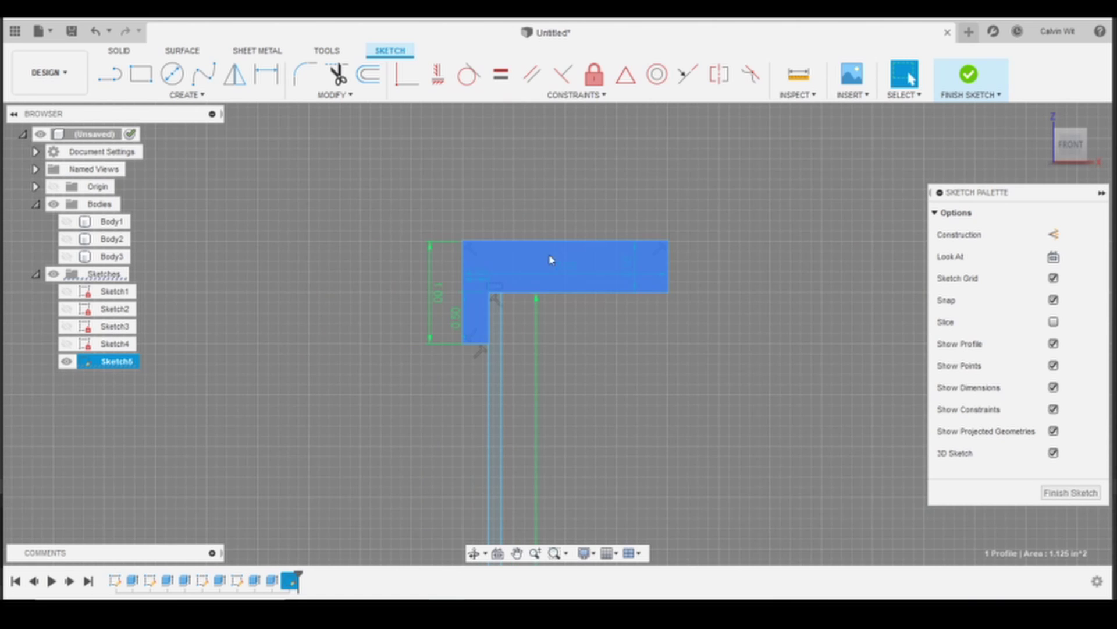
left_click(496, 383)
middle_click_drag(596, 469, 561, 221)
middle_click_drag(602, 413, 603, 169)
middle_click_drag(574, 401, 597, 134)
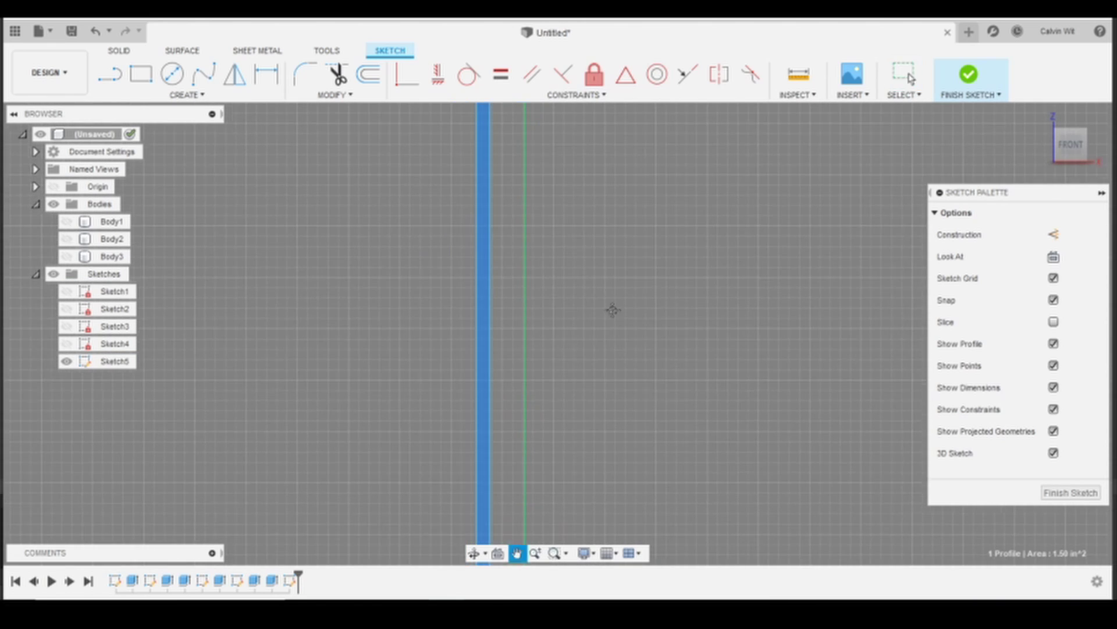
middle_click_drag(613, 309, 647, 169)
scroll(647, 175, "down", 3)
left_click(573, 411)
left_click(800, 330)
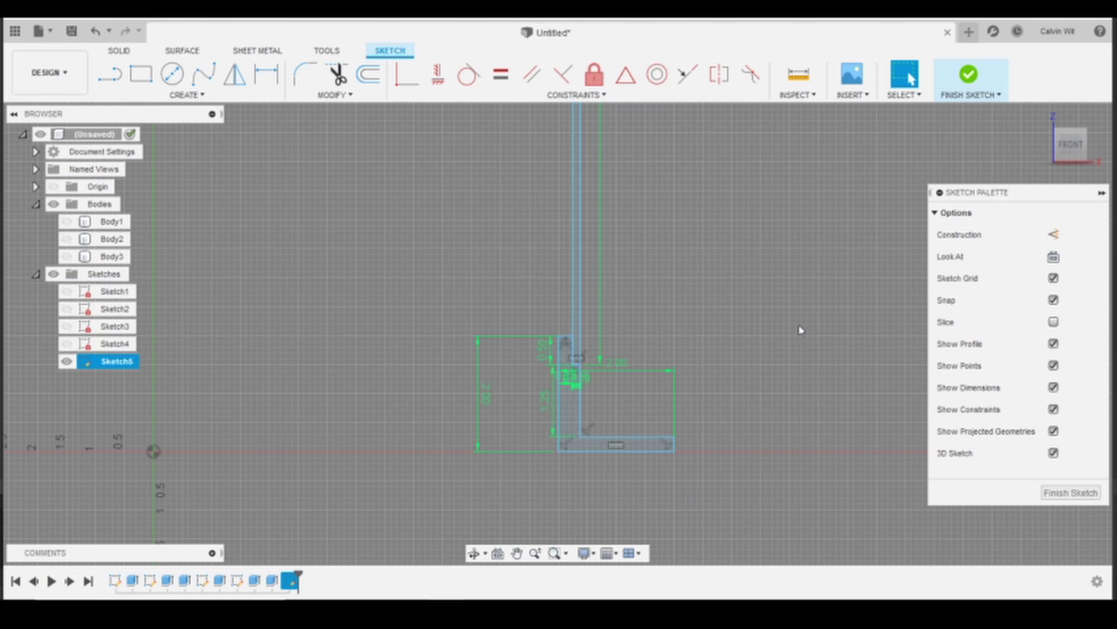
Show Body1, Body2 and Body3 beside the cross-section sketch.
scroll(803, 145, "down", 3)
mouse_move(816, 141)
middle_mouse_down("shift")
mouse_move(794, 140)
mouse_move(736, 372)
middle_mouse_up("shift")
scroll(736, 371, "down", 1)
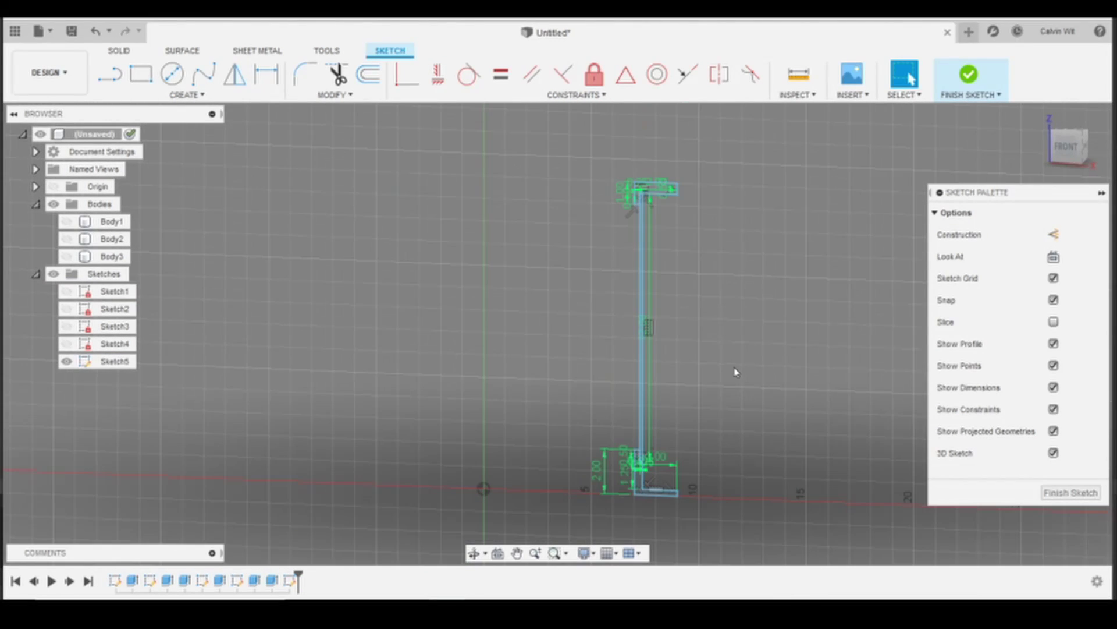
left_click(67, 222)
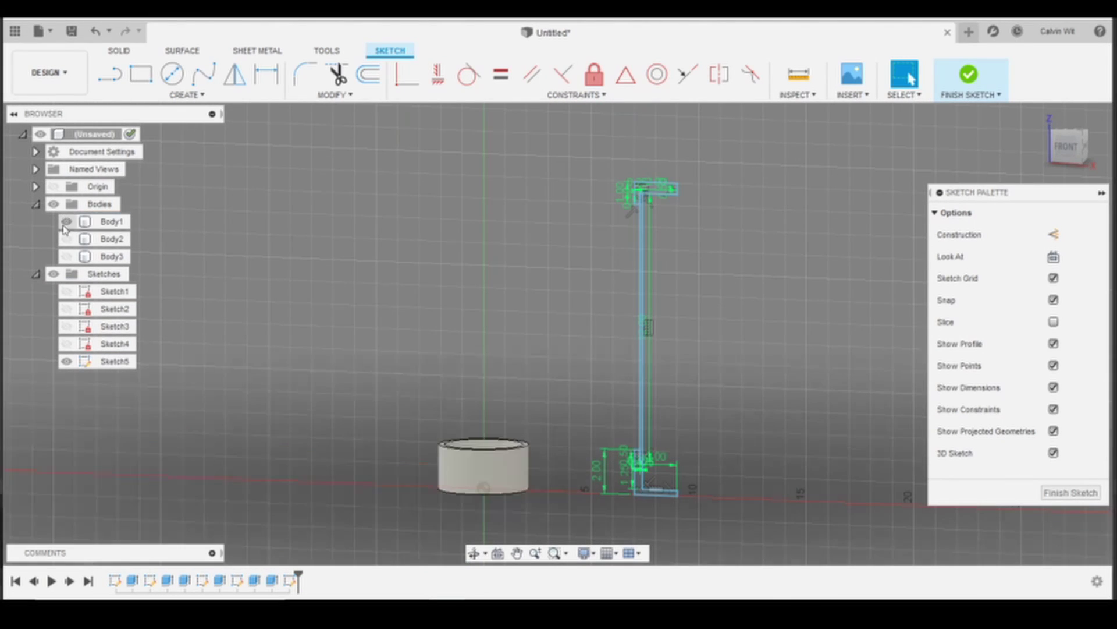
left_click(67, 239)
left_click(67, 256)
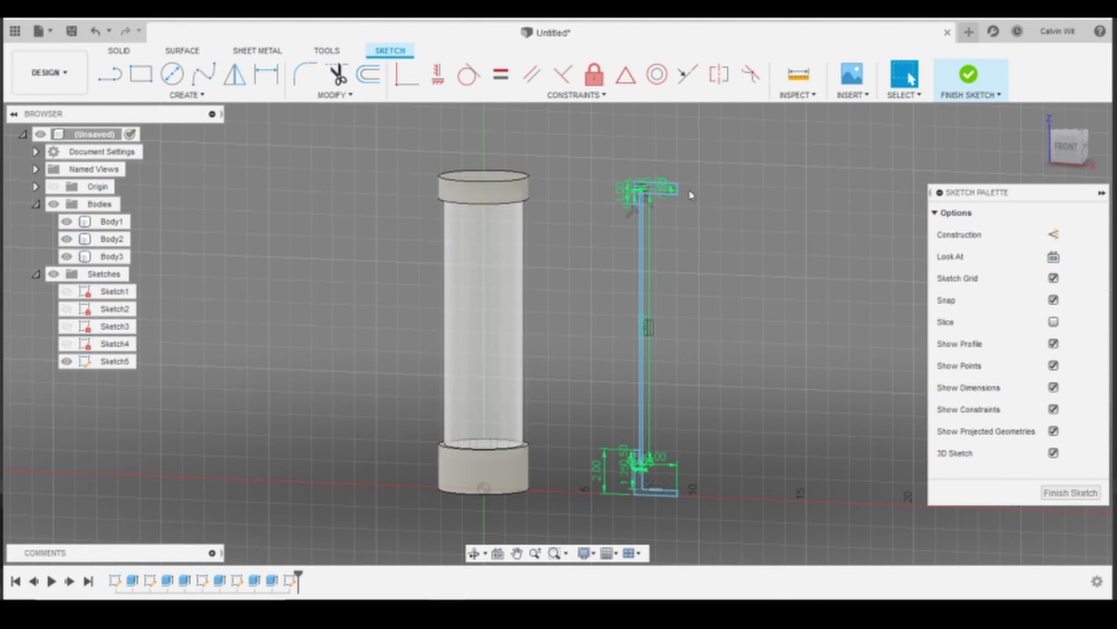
Return to the front view and finish the cross-section sketch.
left_click(1067, 144)
middle_click_drag(808, 247, 683, 252)
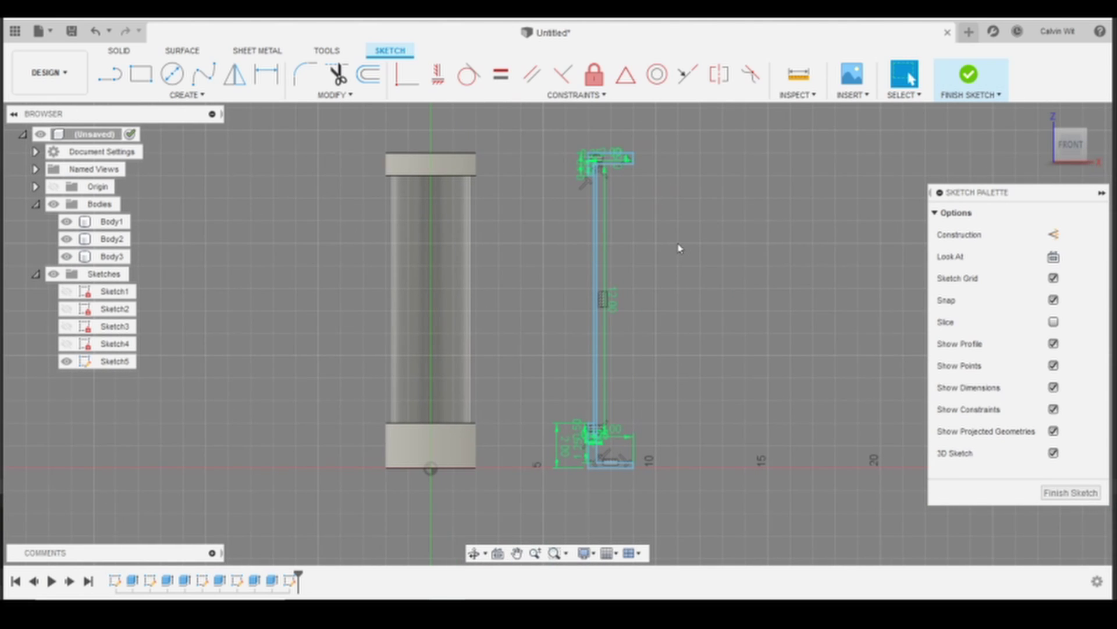
left_click(968, 74)
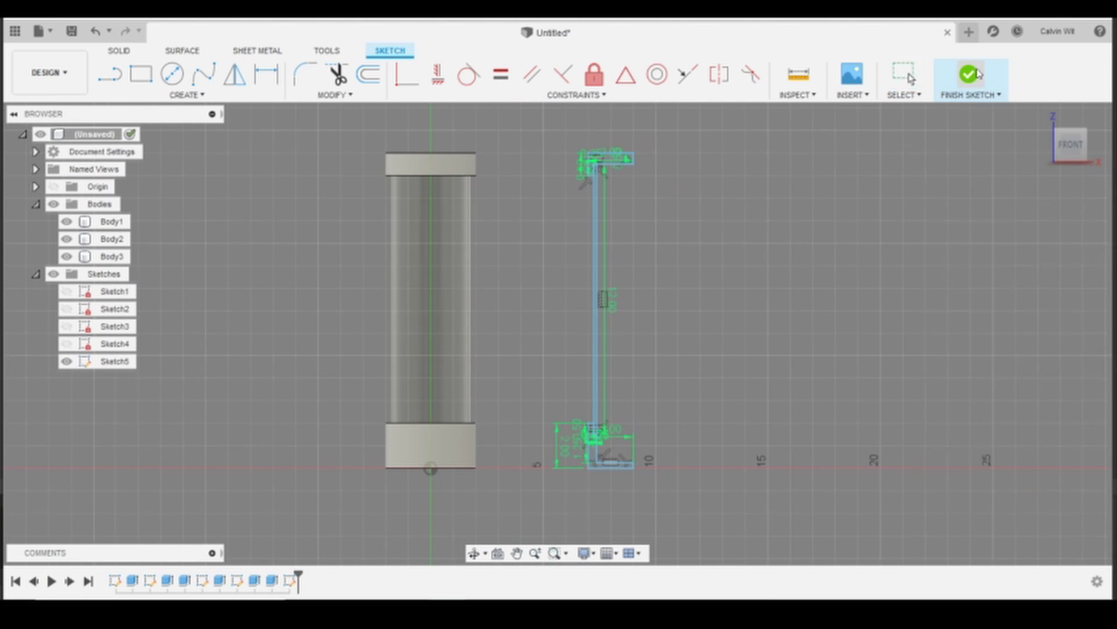
Revolve the cap and base profiles 360 degrees about the short vertical line at the base profile's right end, as new bodies.
mouse_move(841, 175)
middle_mouse_down("shift")
mouse_move(808, 200)
mouse_move(819, 200)
middle_mouse_up("shift")
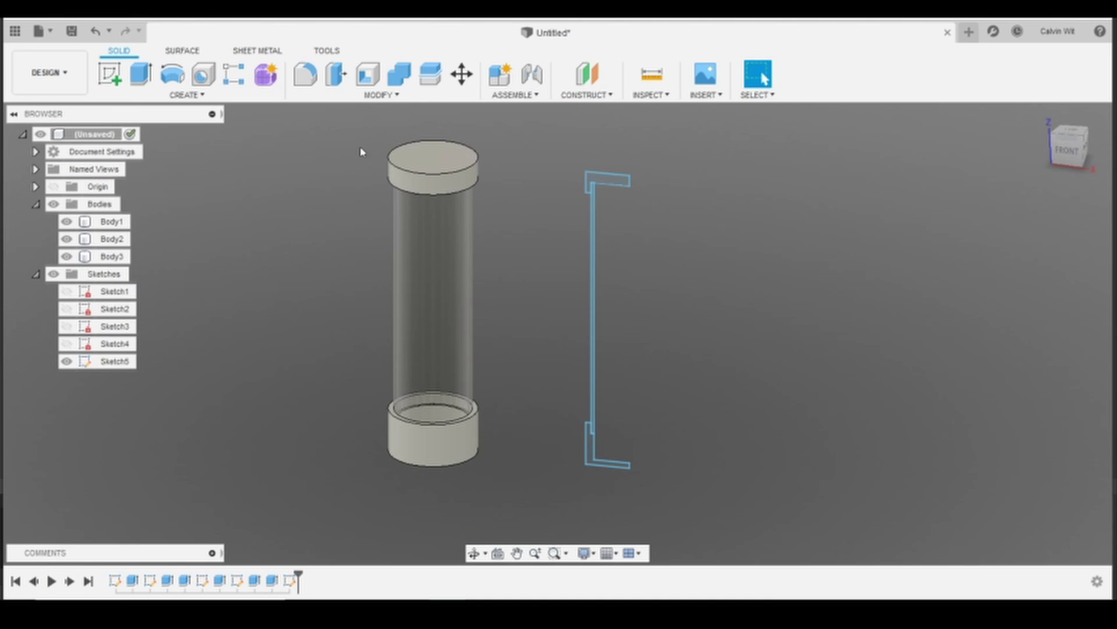
left_click(172, 74)
left_click(616, 182)
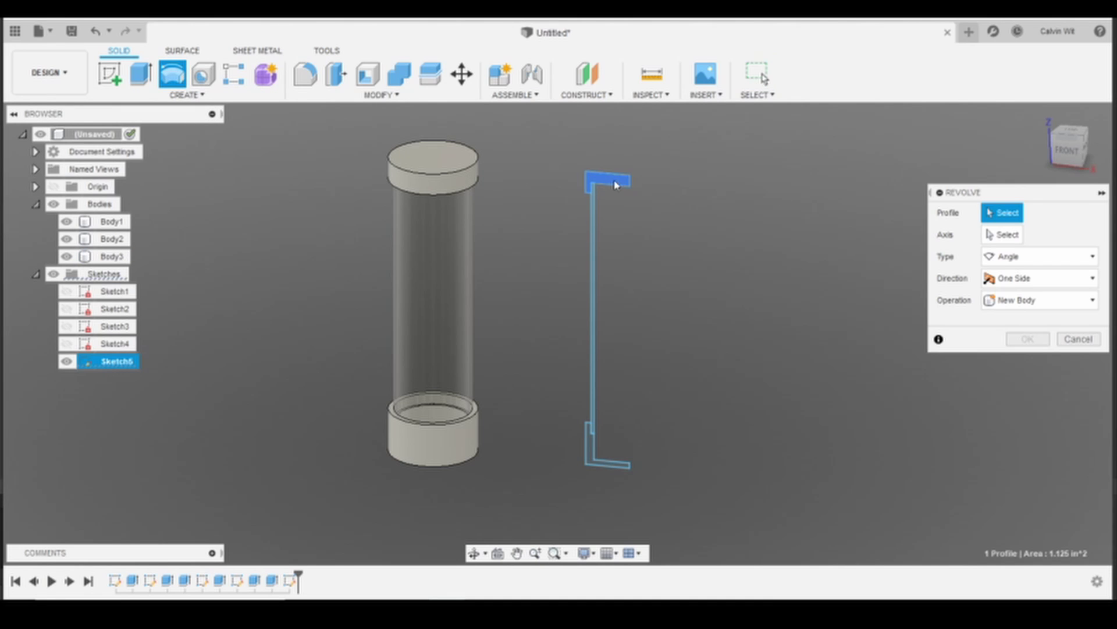
left_click(590, 464)
scroll(726, 484, "up", 2)
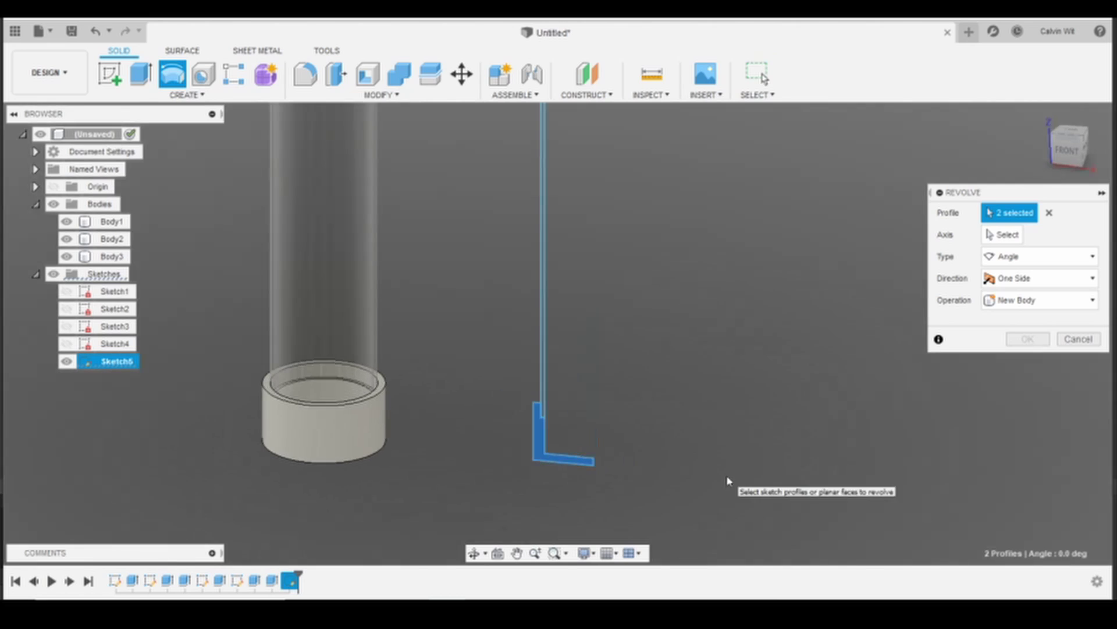
left_click(1005, 239)
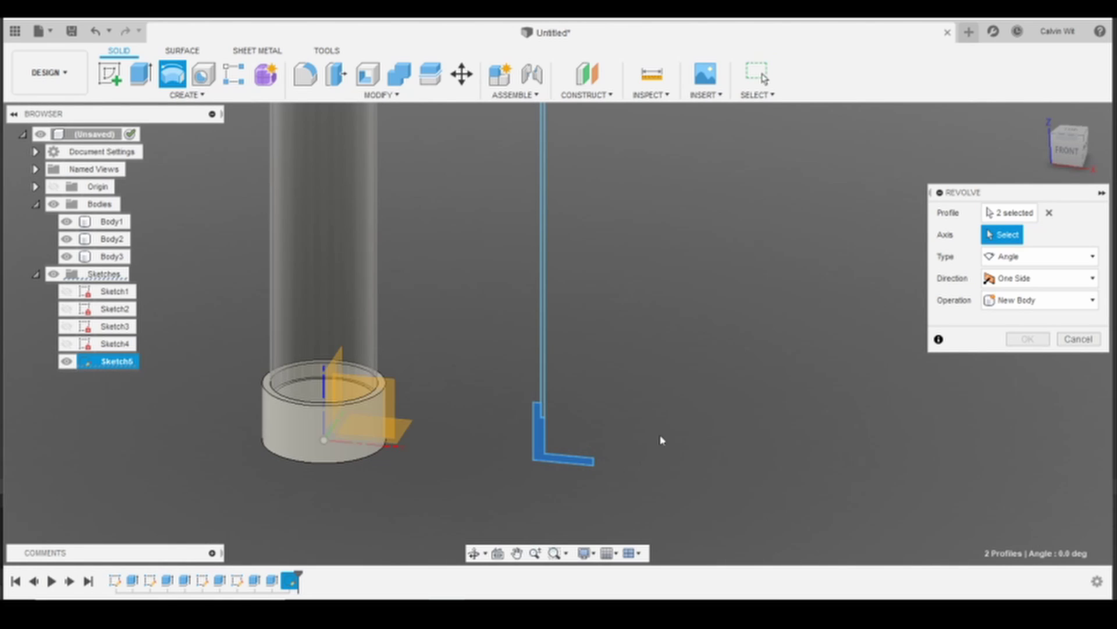
scroll(607, 477, "up", 3)
scroll(610, 479, "up", 3)
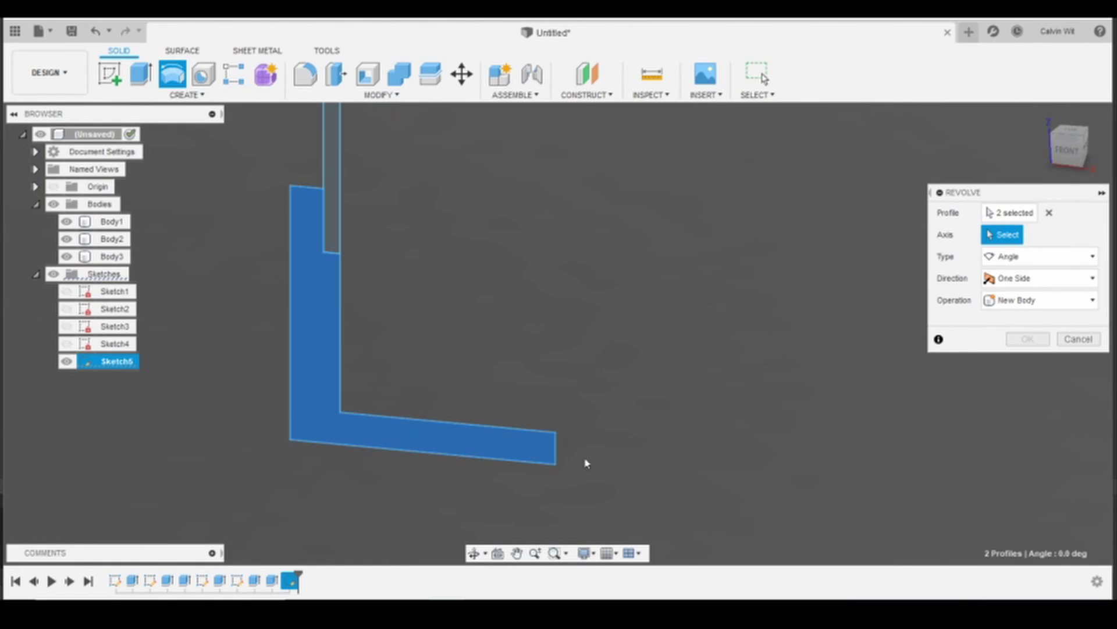
left_click(557, 458)
scroll(557, 458, "down", 3)
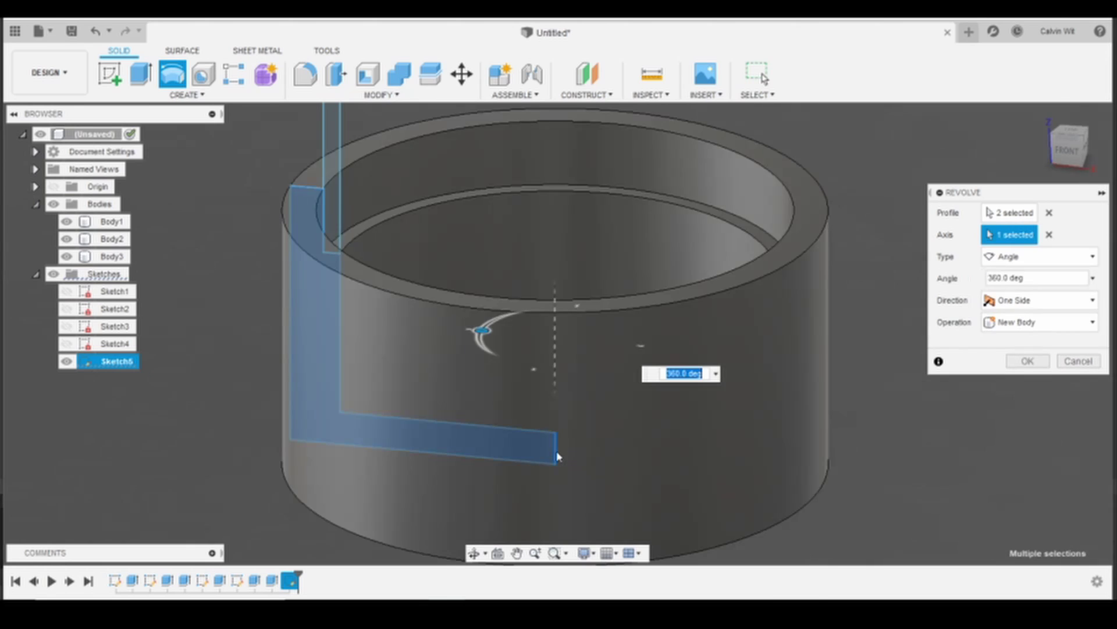
scroll(806, 412, "down", 3)
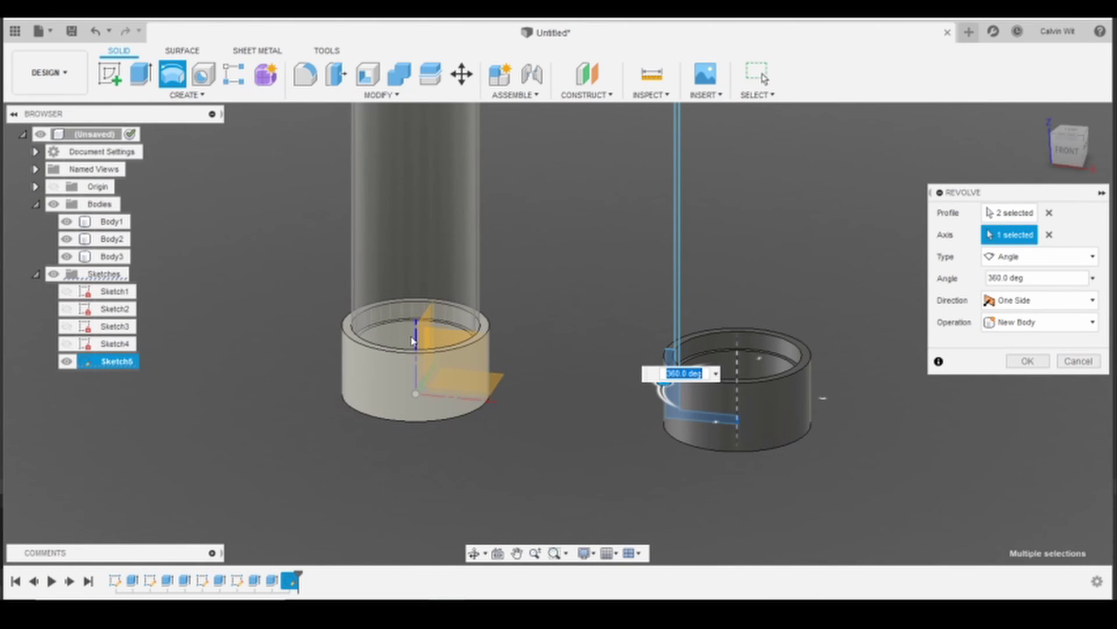
scroll(656, 355, "down", 2)
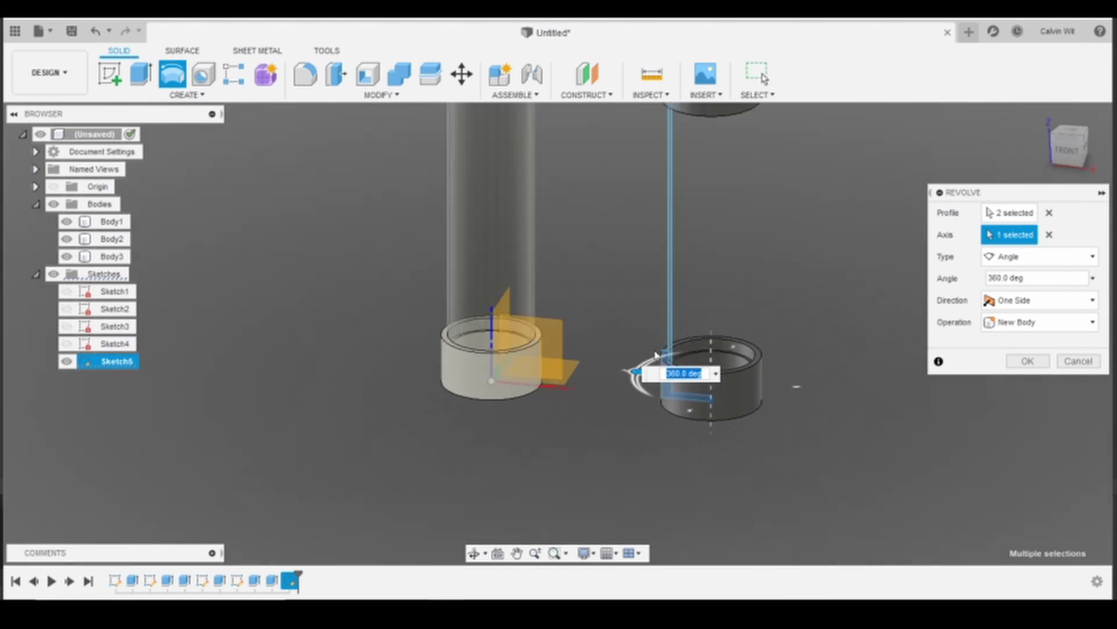
middle_click_drag(728, 207, 730, 312)
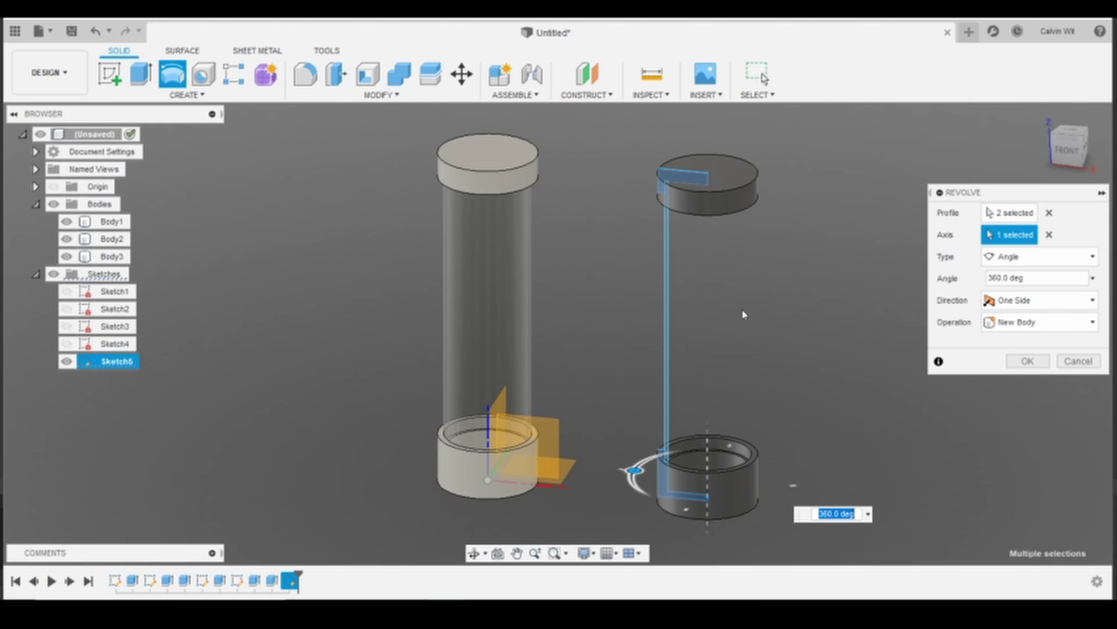
left_click(1026, 361)
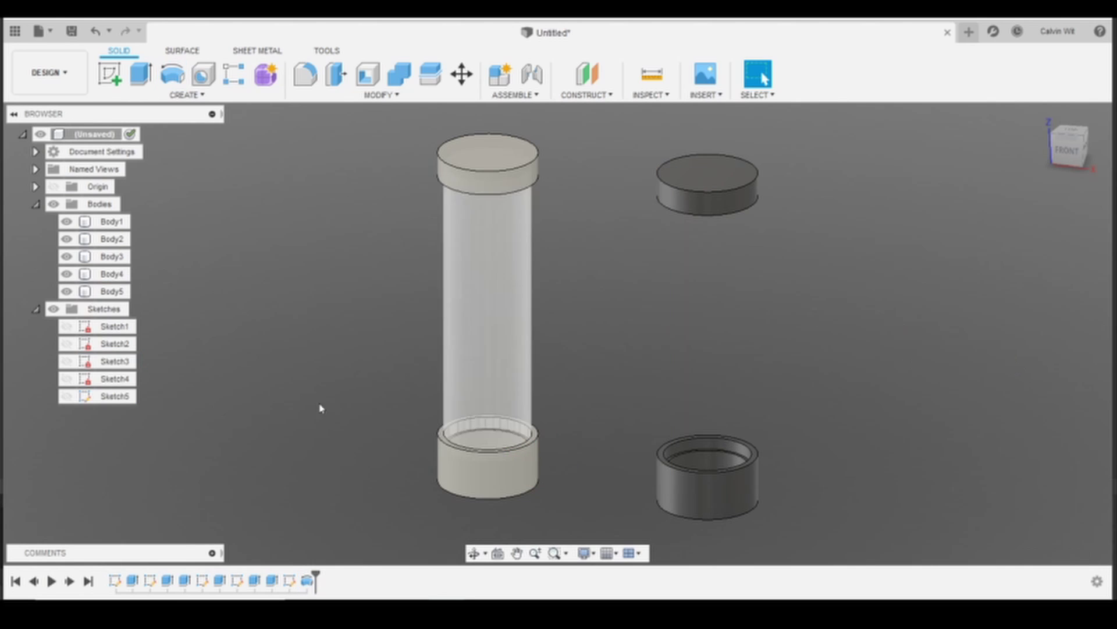
Show Sketch5 and revolve the tube profile 360 degrees about the revolved base's outer cylindrical face, as a new body.
left_click(66, 396)
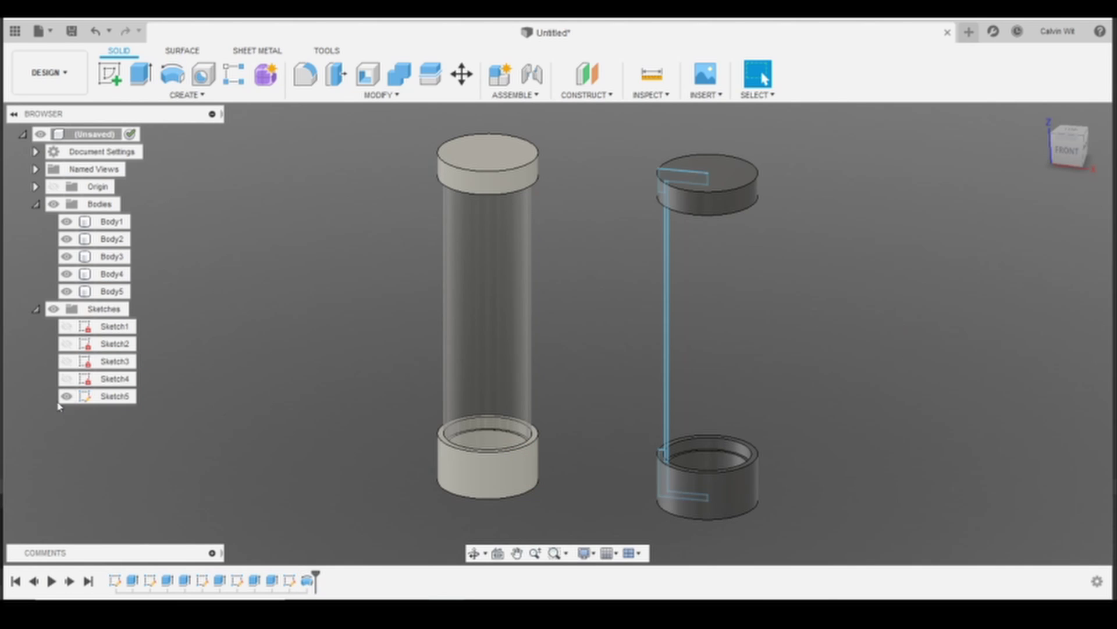
left_click(175, 74)
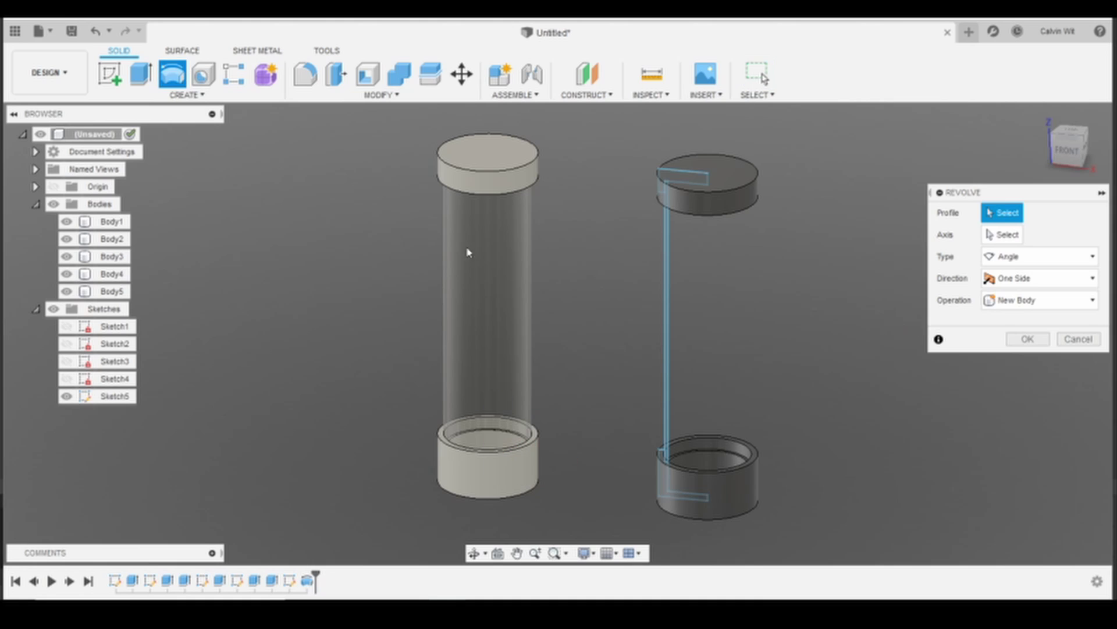
left_click(667, 319)
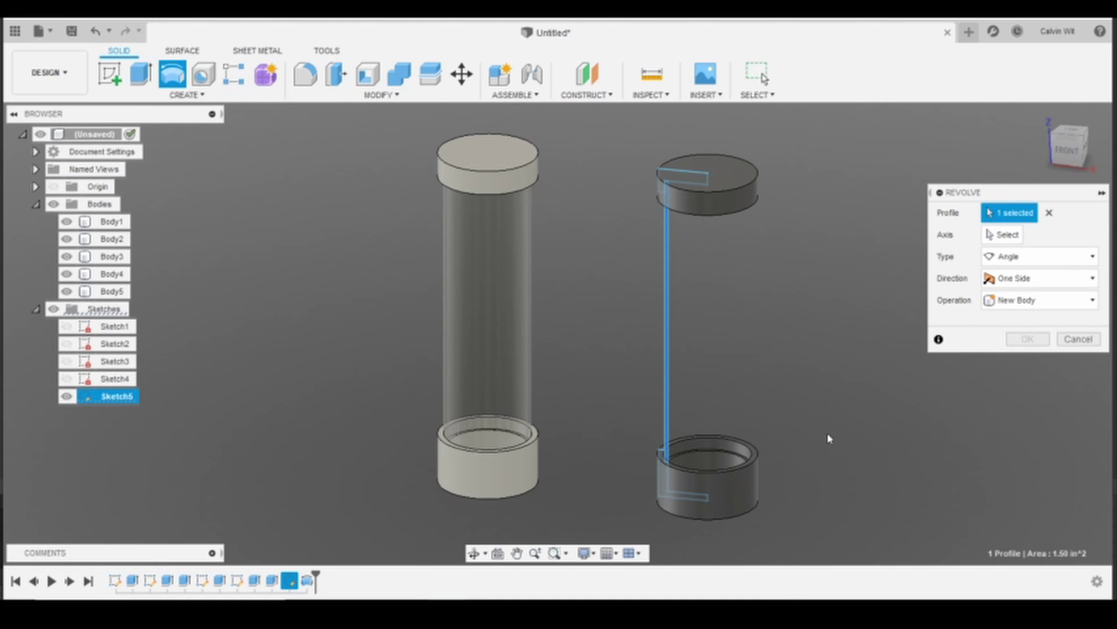
middle_click_drag(887, 440, 880, 397)
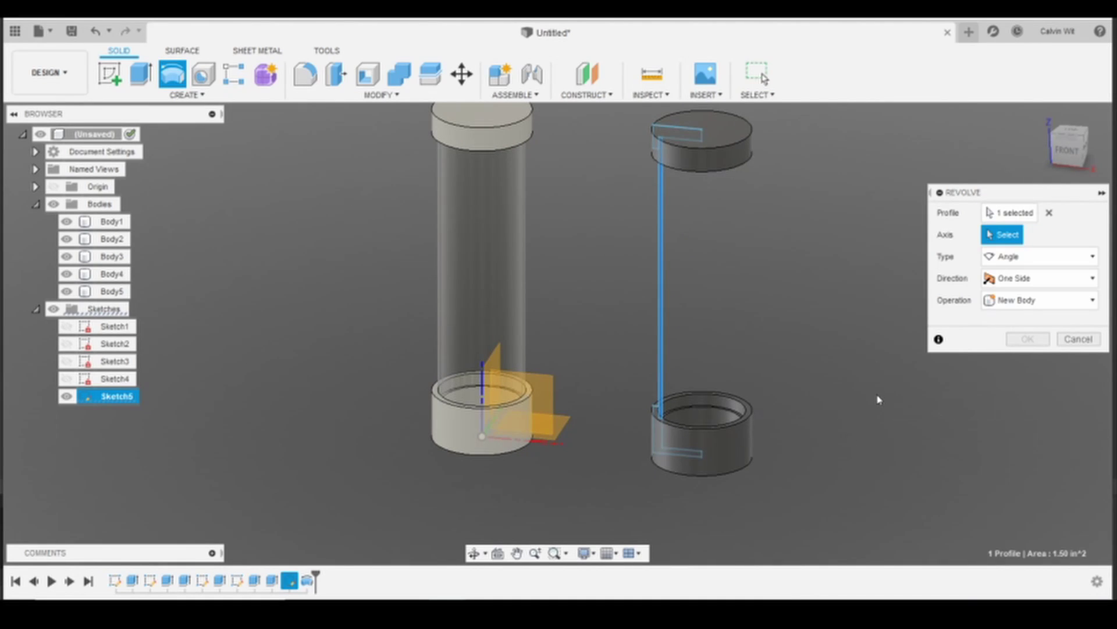
scroll(820, 486, "up", 5)
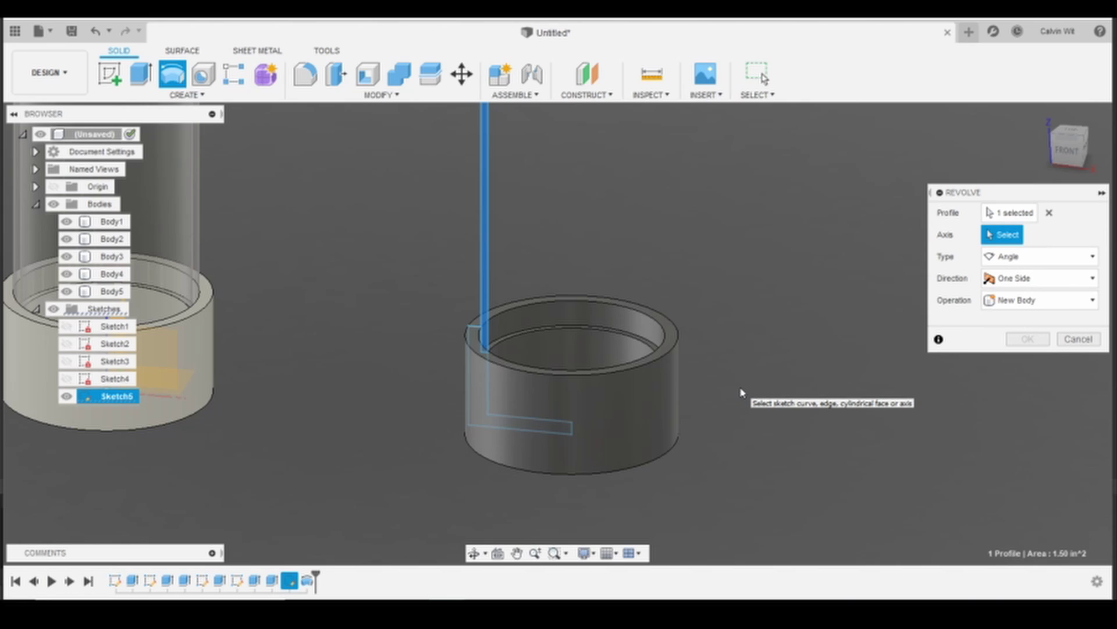
left_click(675, 402)
scroll(738, 409, "down", 5)
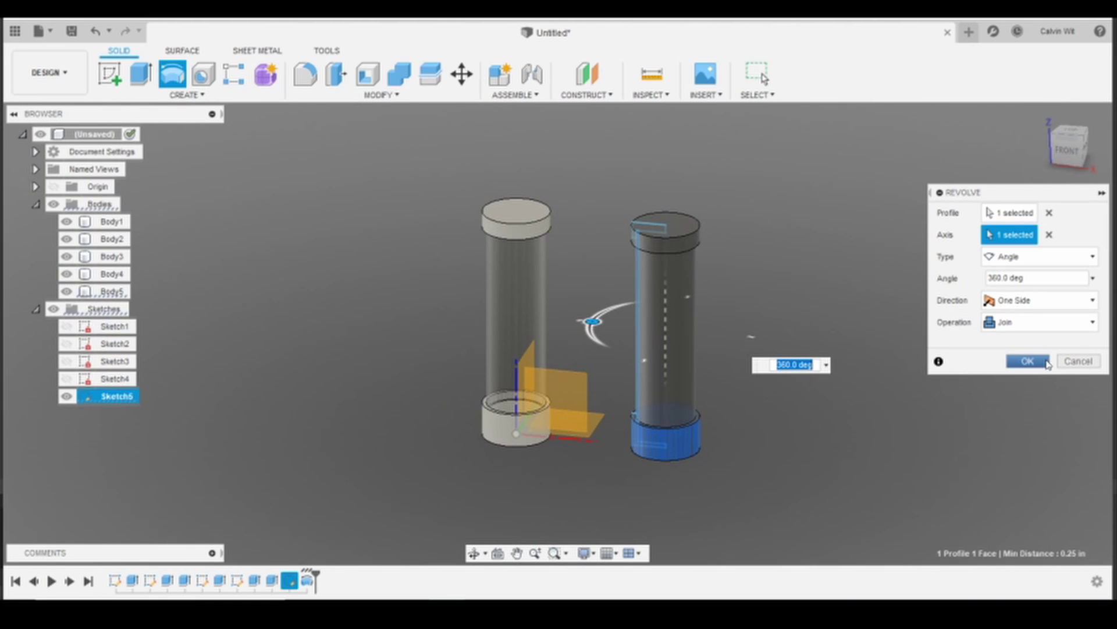
left_click(1026, 326)
left_click(1024, 401)
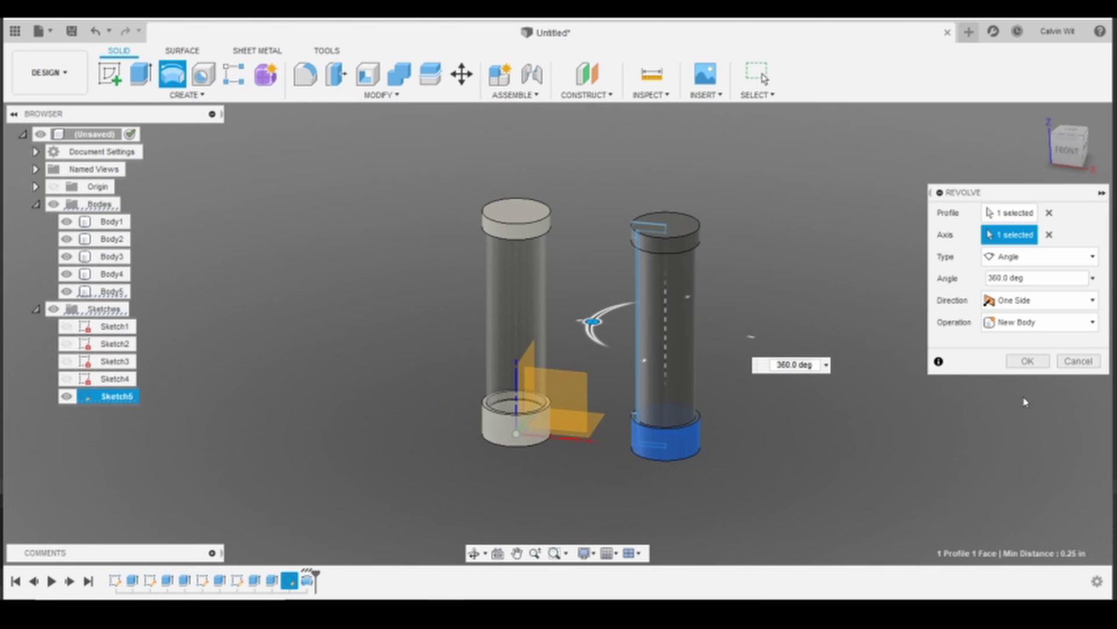
left_click(1028, 362)
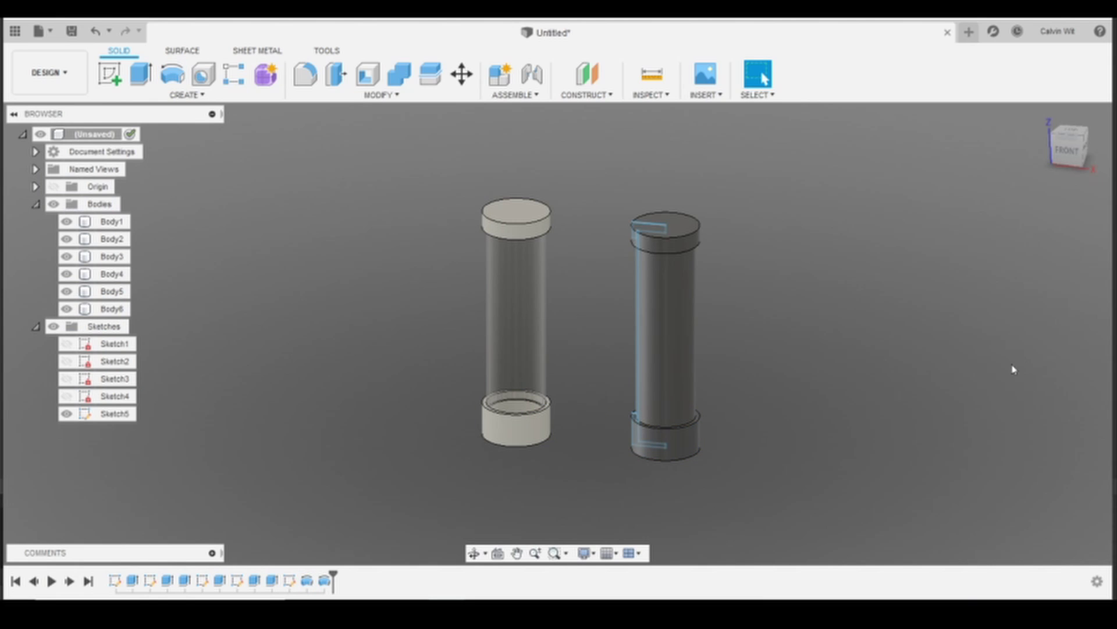
Apply the design's clear transparent appearance to the revolved tube and Nylon 6-6 (White) to the revolved cap and base.
key("a")
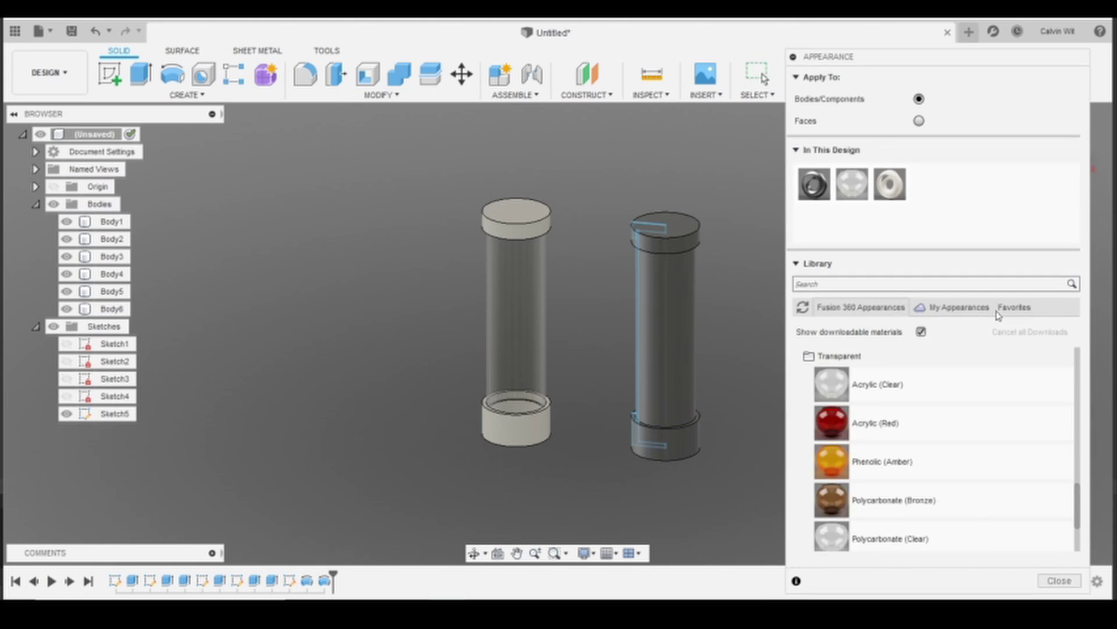
left_click_drag(851, 184, 691, 337)
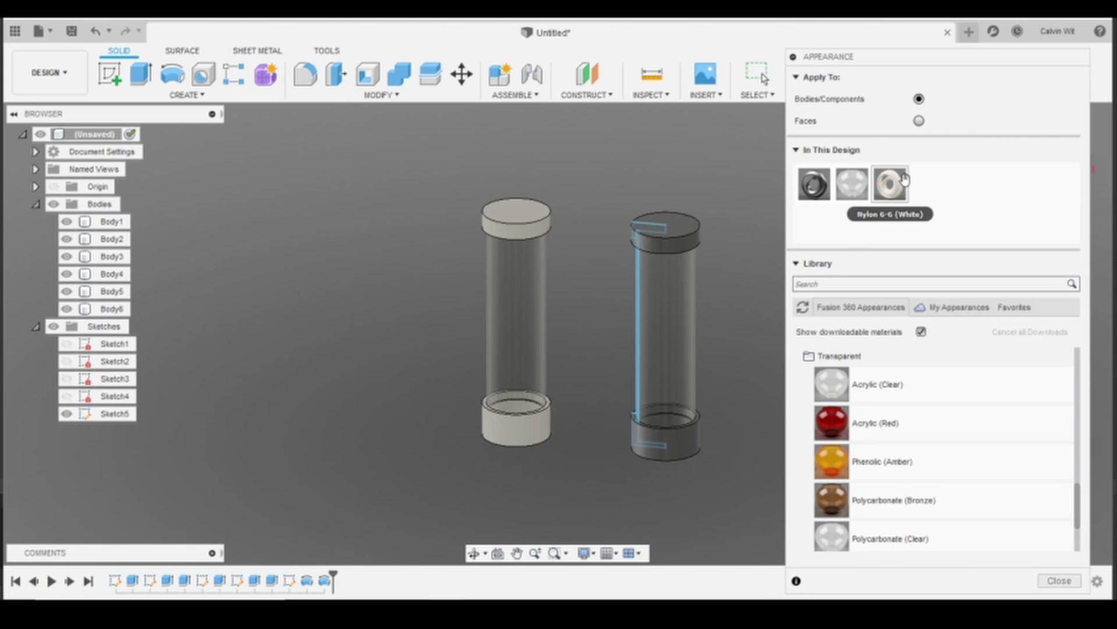
left_click_drag(891, 184, 683, 234)
left_click_drag(891, 191, 668, 445)
left_click(595, 302)
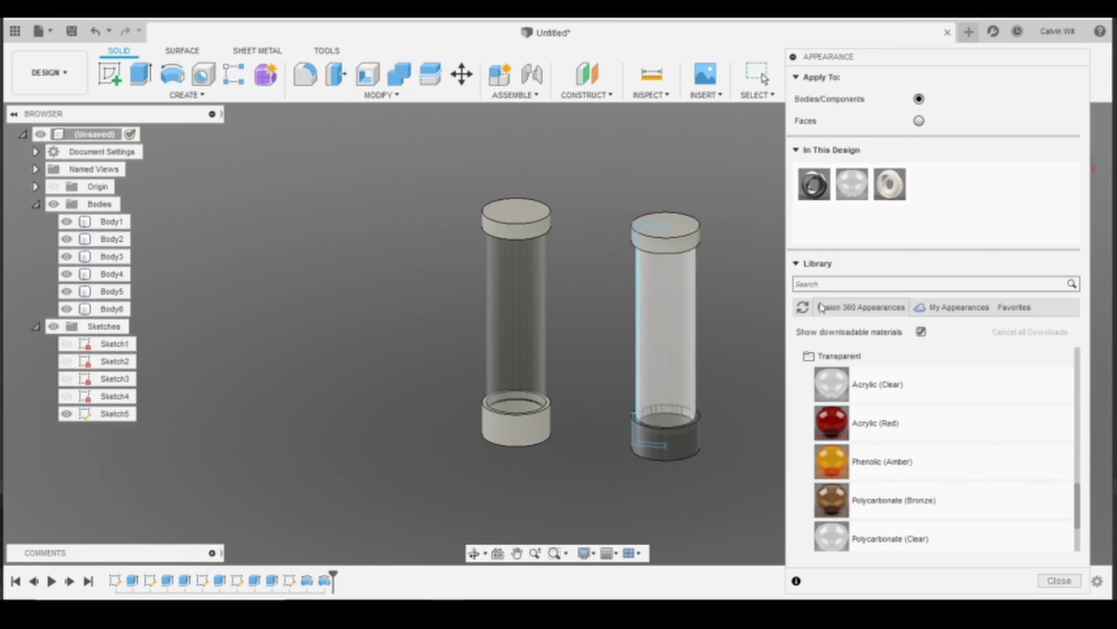
left_click_drag(893, 192, 710, 447)
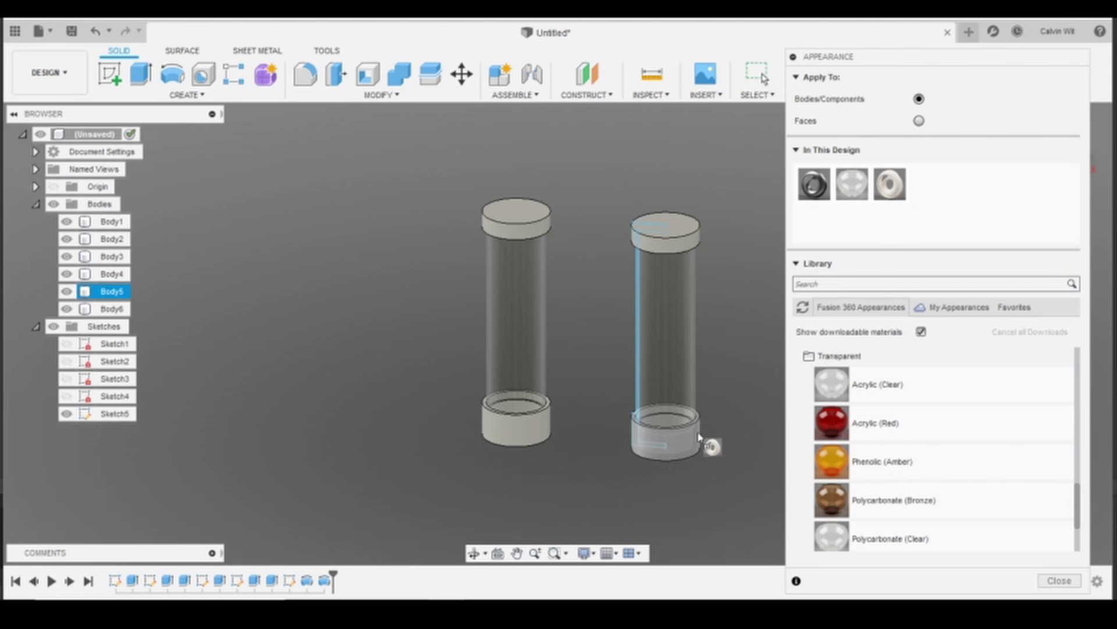
left_click(1059, 580)
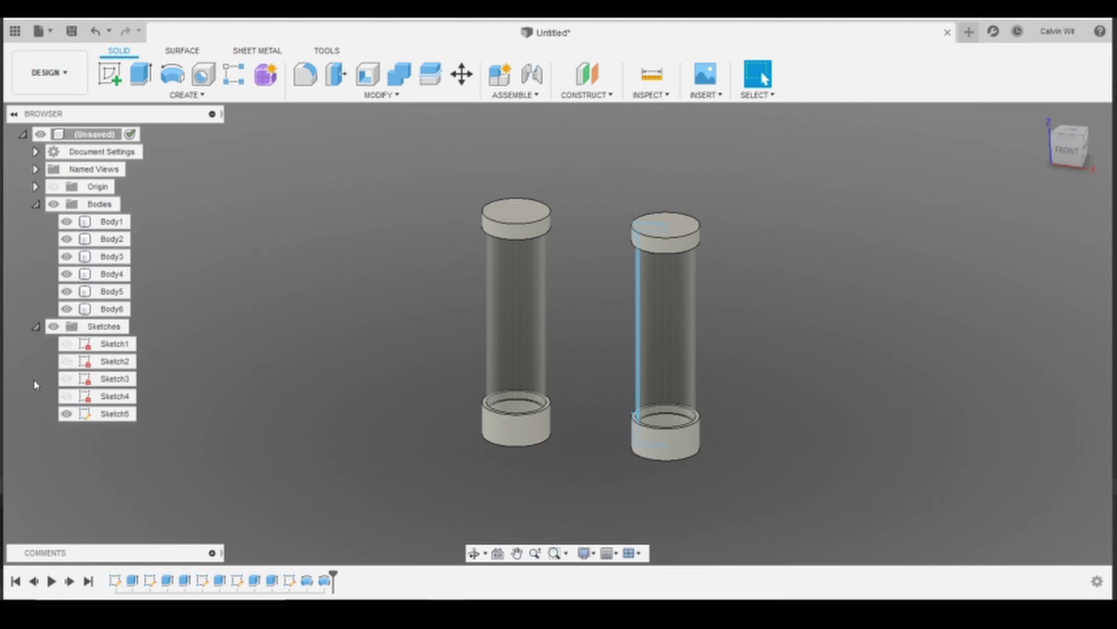
Hide Sketch5 and show both containers side by side from the front.
left_click(67, 414)
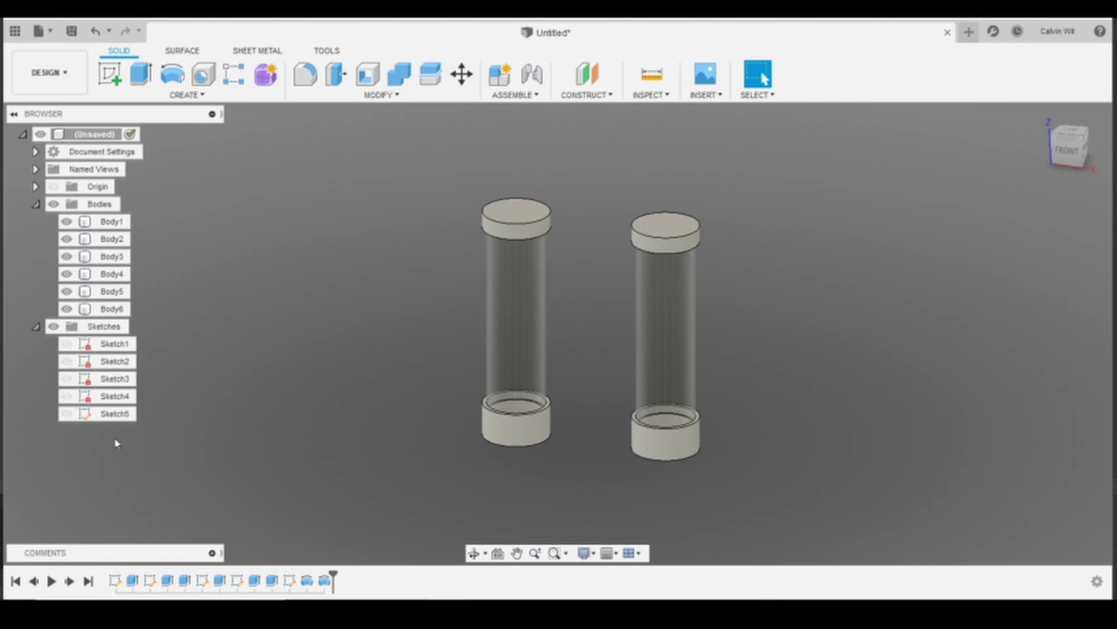
left_click(1068, 149)
middle_click_drag(1018, 237, 864, 341)
key("Escape")
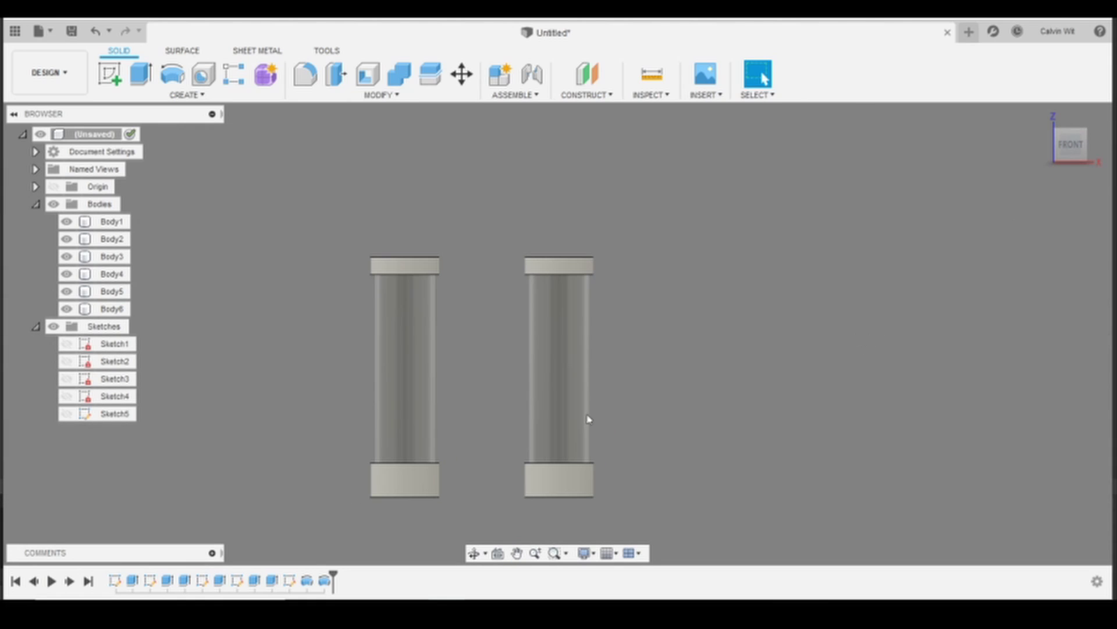
scroll(673, 412, "up", 2)
middle_click_drag(674, 412, 703, 392)
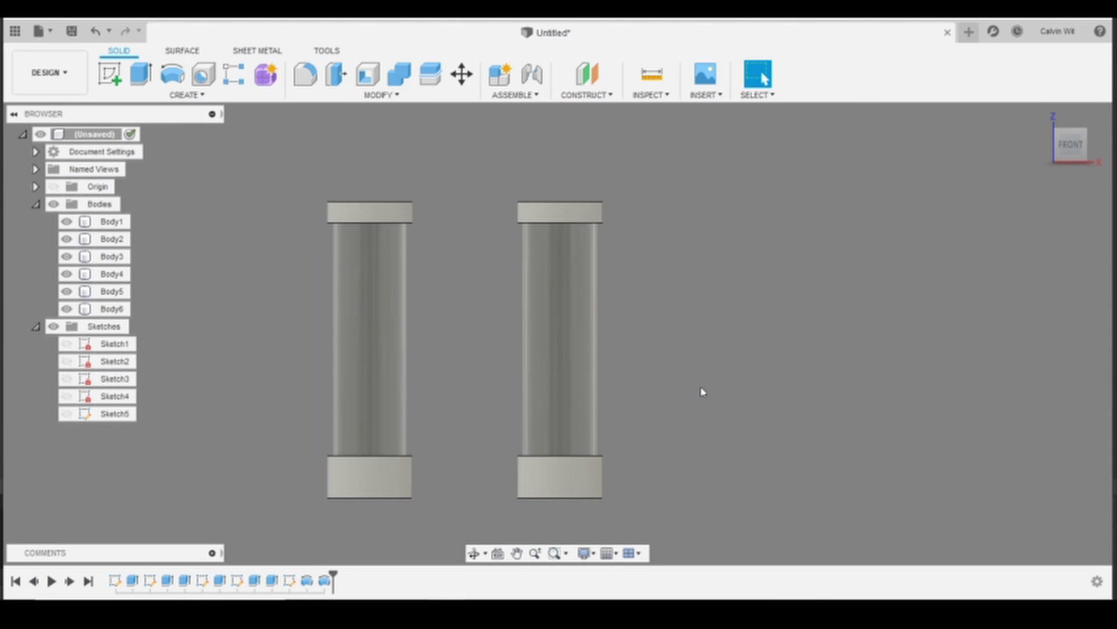
Examine which timeline features build the first container, from Sketch1 through its last extrusion.
left_click(115, 580)
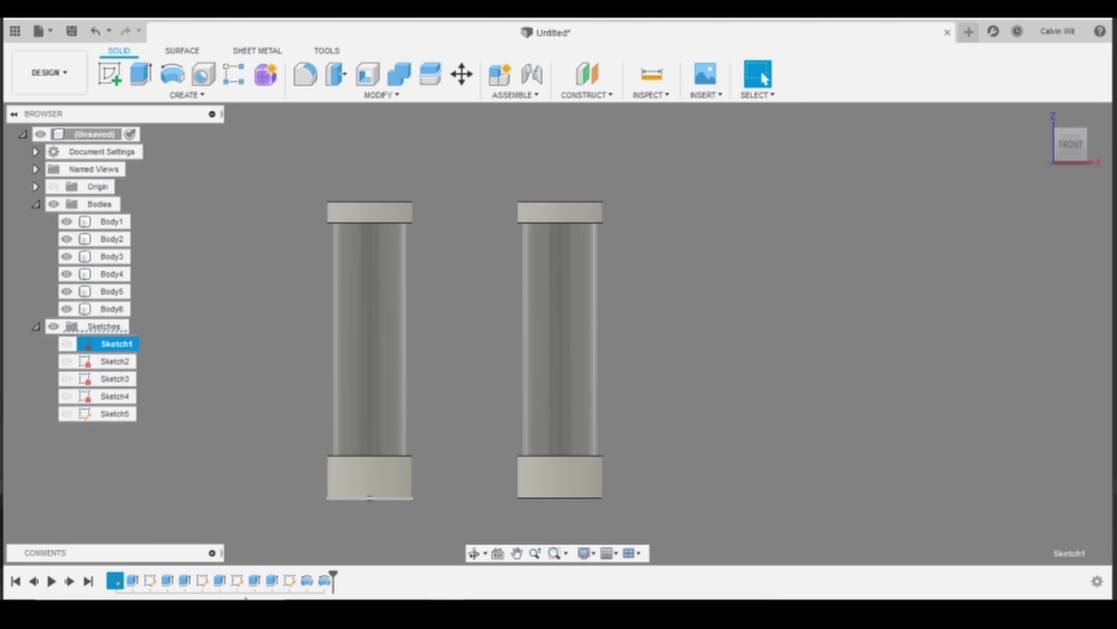
left_click(286, 581, "shift")
left_click(274, 506)
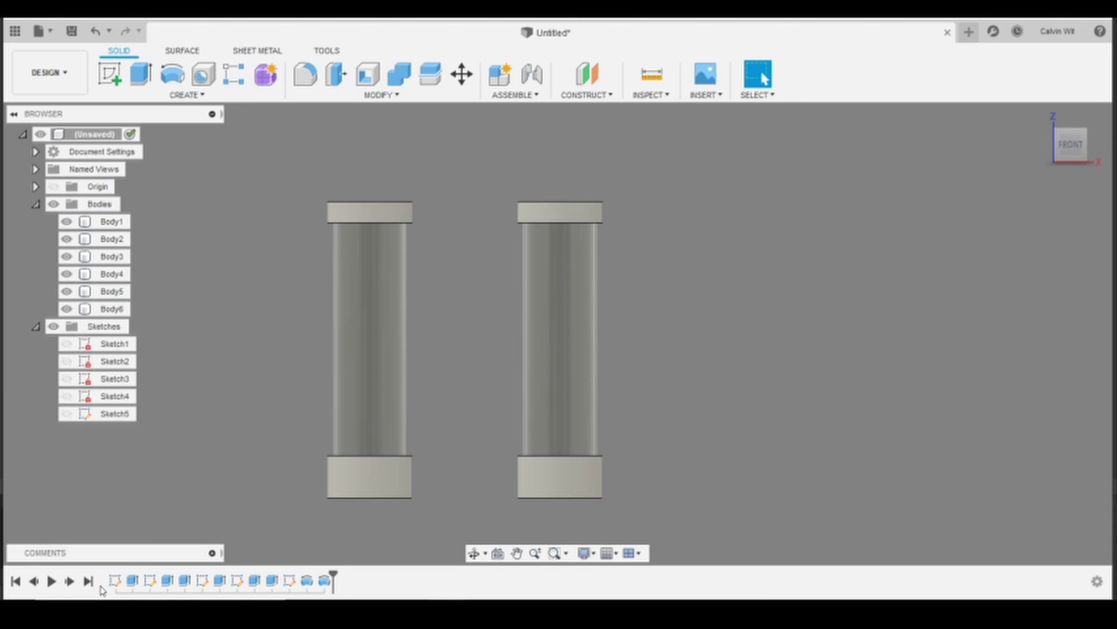
left_click(117, 581)
left_click(273, 581, "shift")
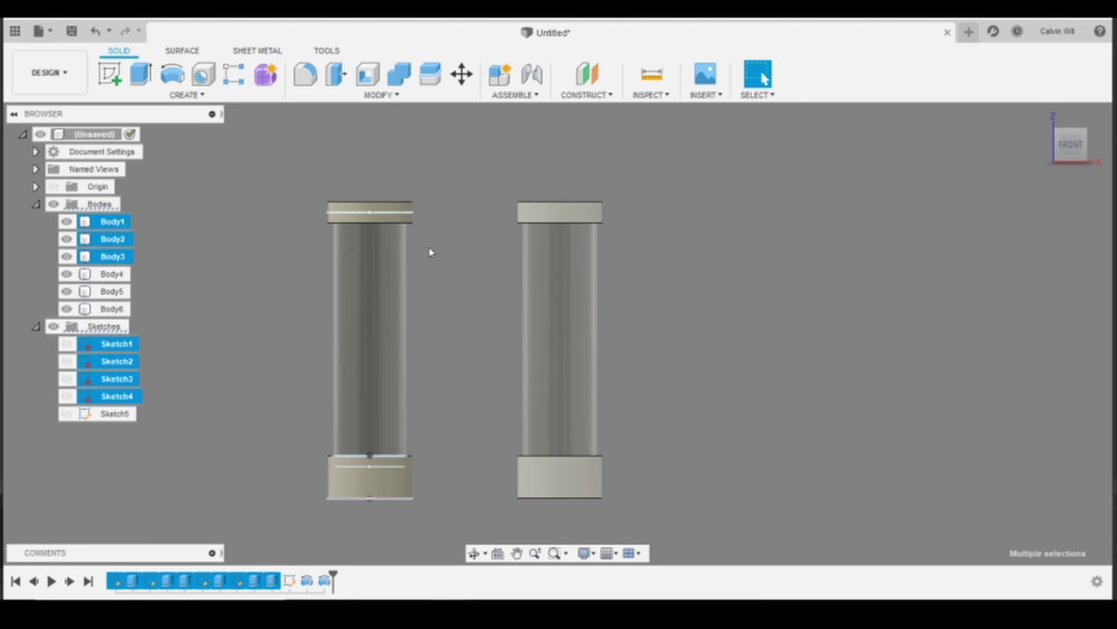
left_click(261, 474)
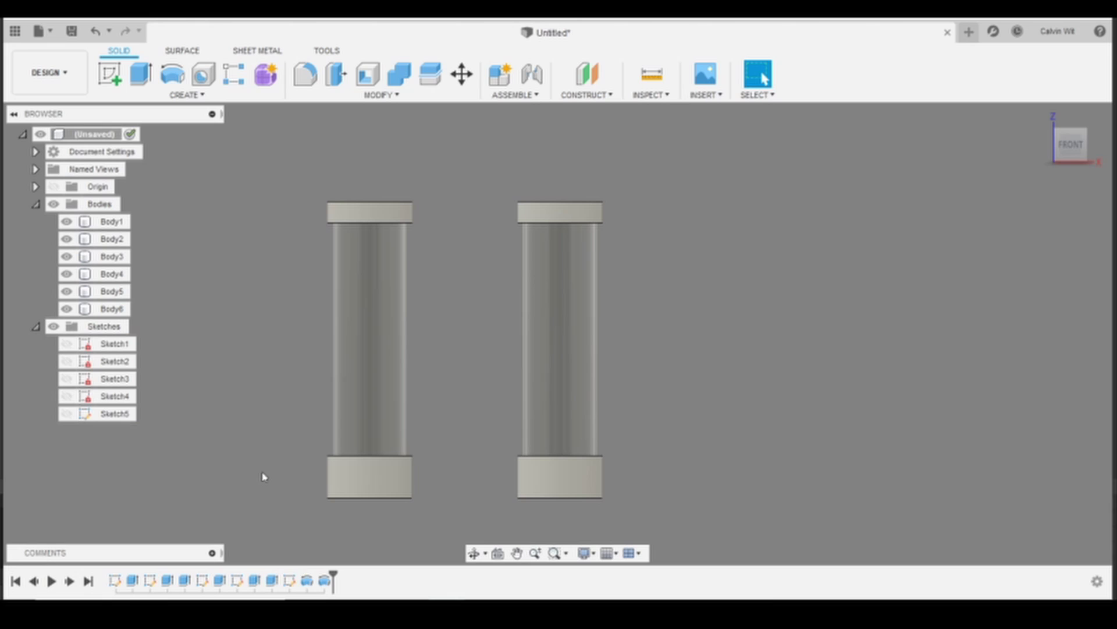
Examine which timeline features build the revolved container, from Sketch5 through the two revolves.
left_click(290, 580)
left_click(325, 581, "shift")
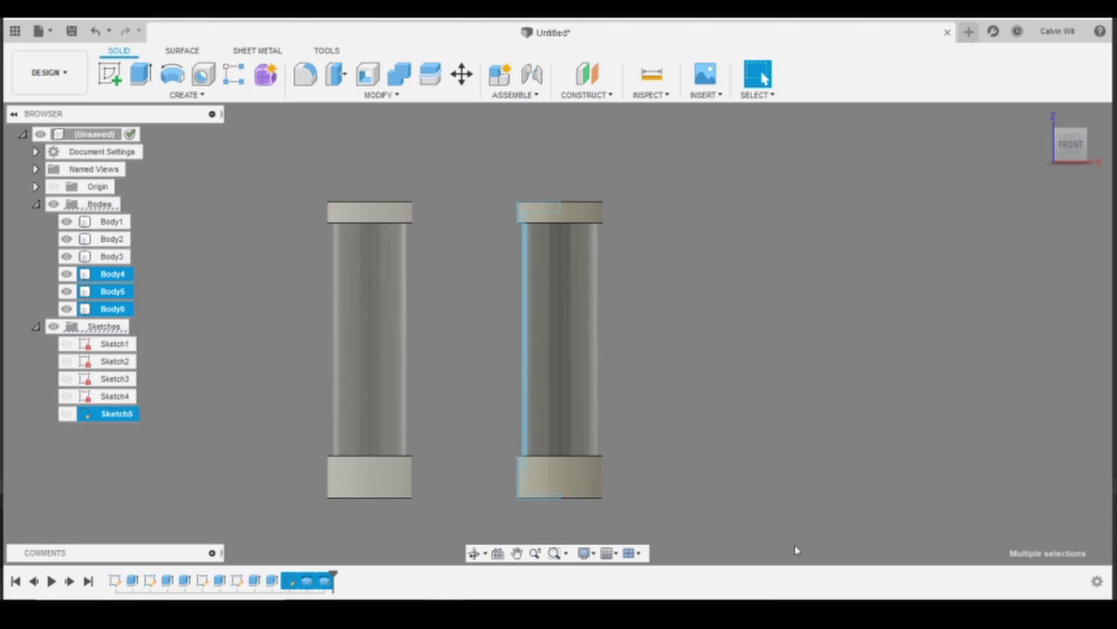
left_click(771, 419)
middle_click_drag(816, 416, 786, 405)
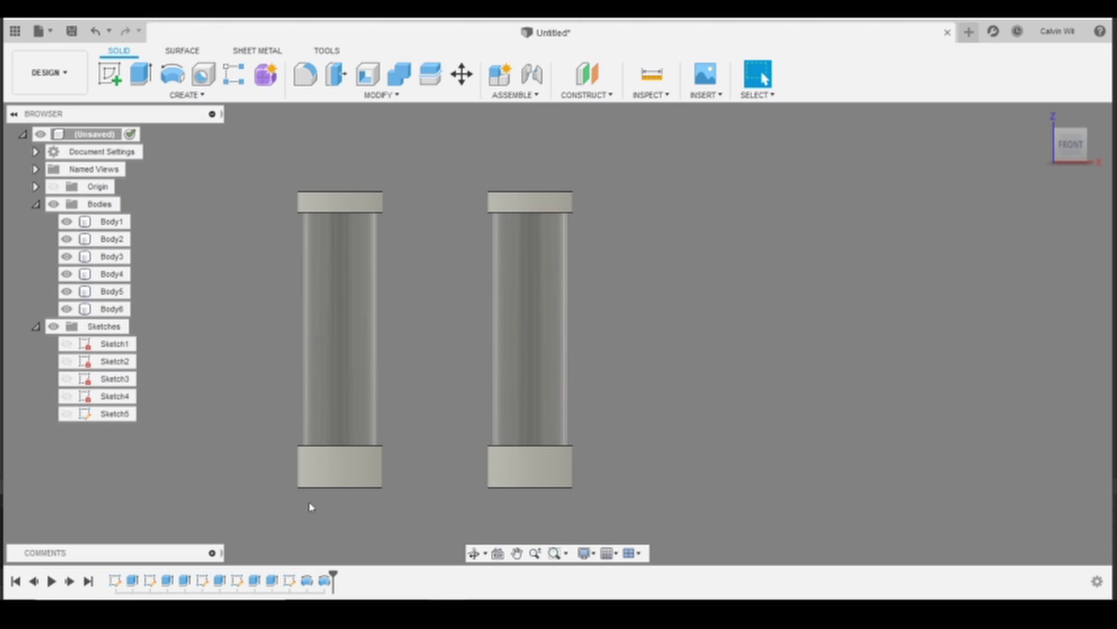
left_click(290, 580)
middle_click_drag(751, 428, 721, 432)
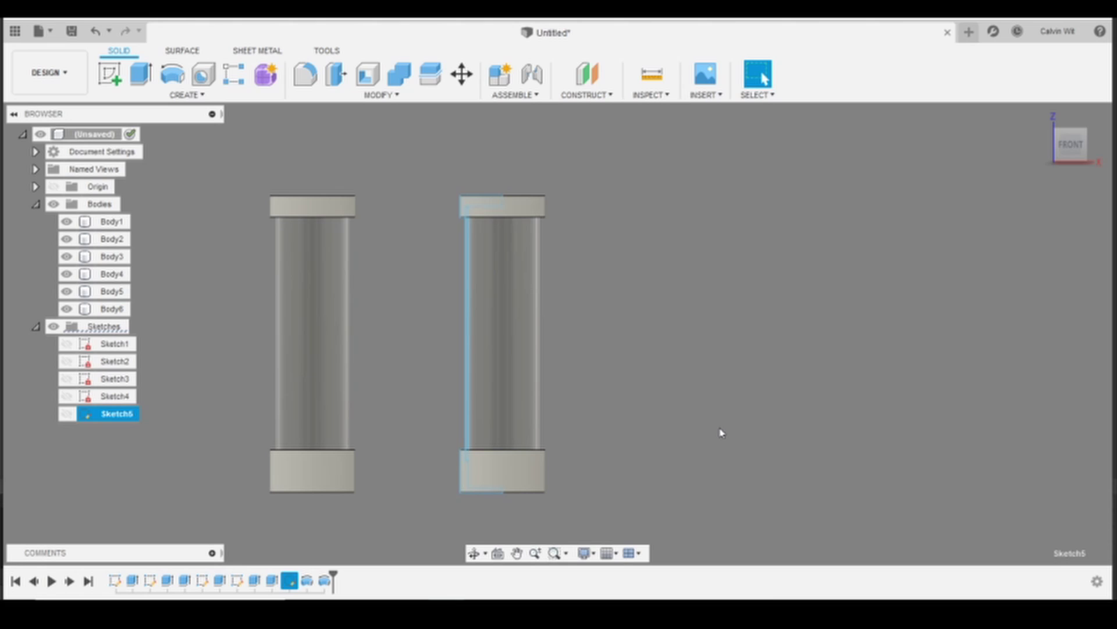
key("Escape")
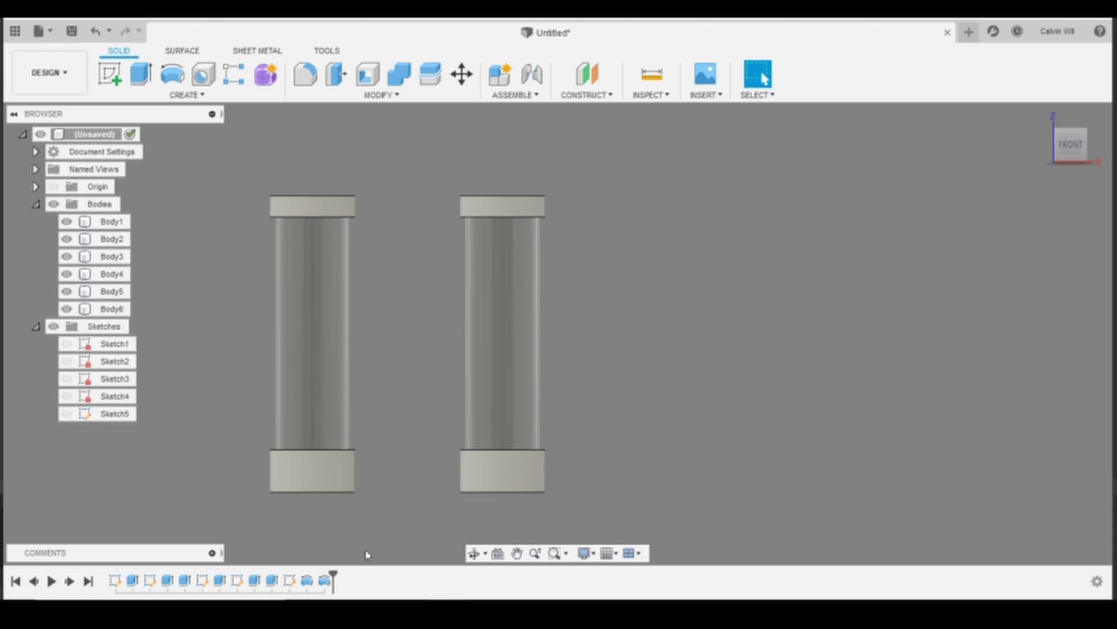
Edit Sketch5 and fillet the cap profile's upper outer corner with a 0.25 in radius.
left_click(289, 581)
right_click(289, 581)
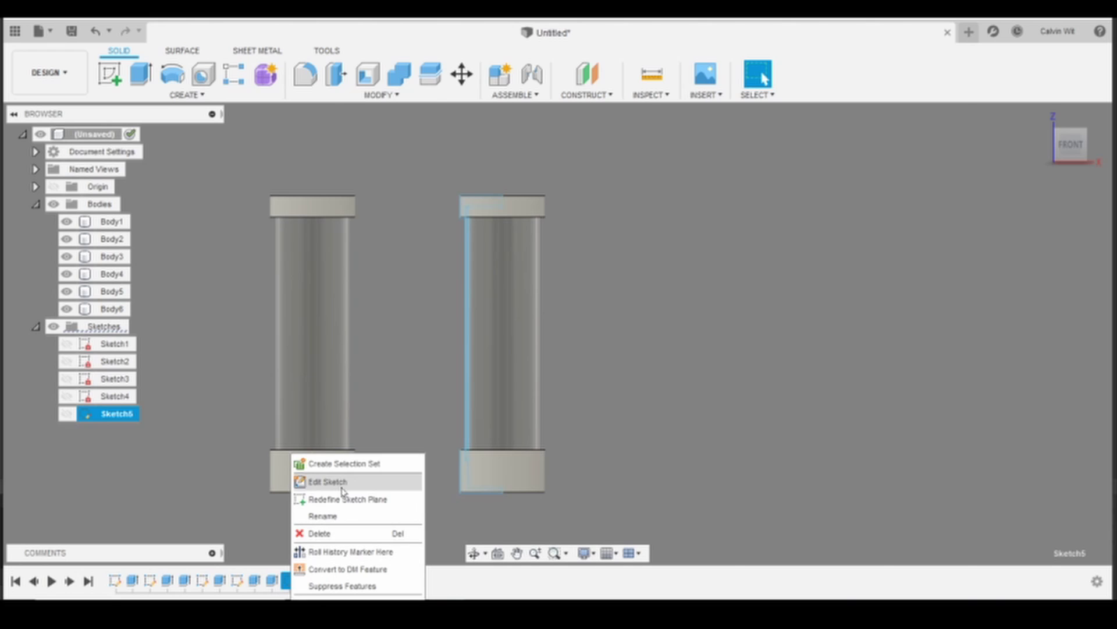
left_click(329, 479)
scroll(495, 200, "up", 10)
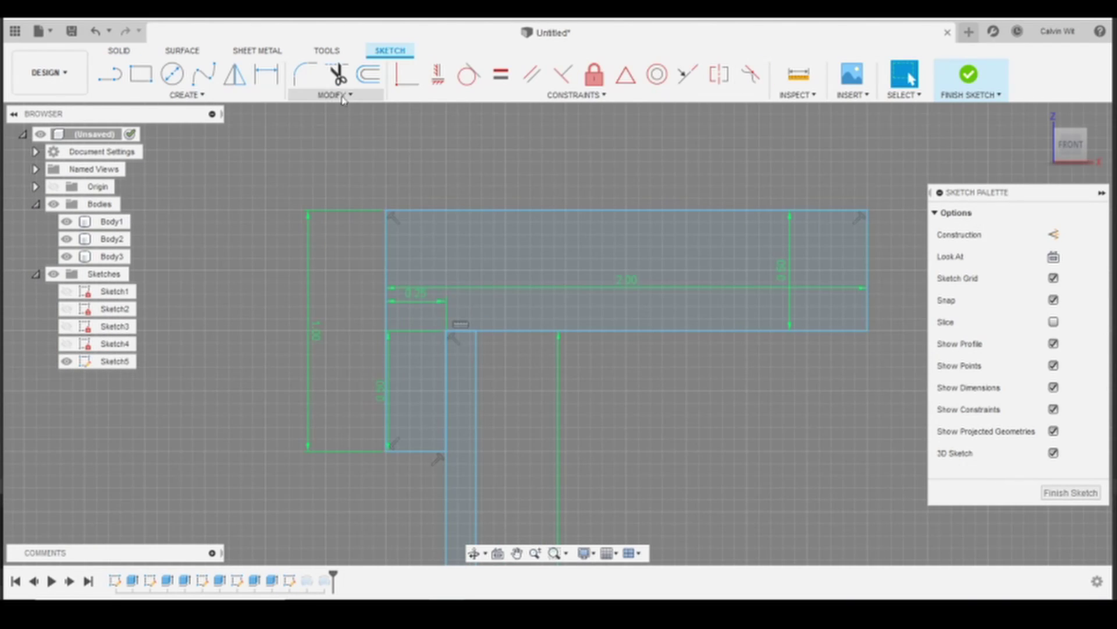
left_click(305, 74)
left_click(429, 210)
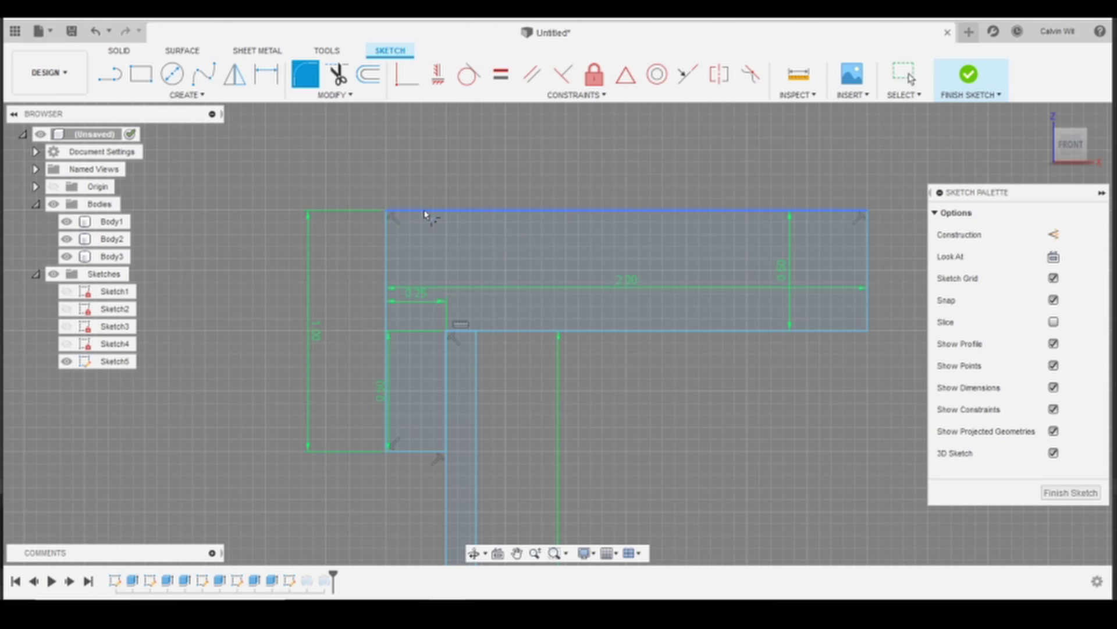
left_click(387, 258)
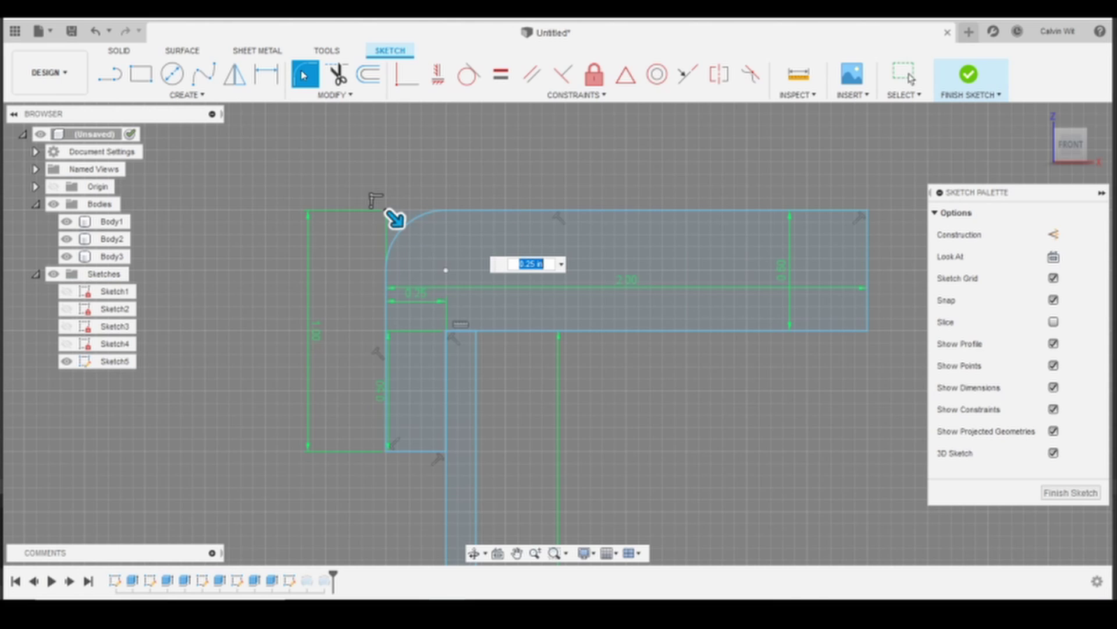
key("Return")
Fillet the cap profile's lower outer corner with a 0.125 in radius.
left_click(413, 451)
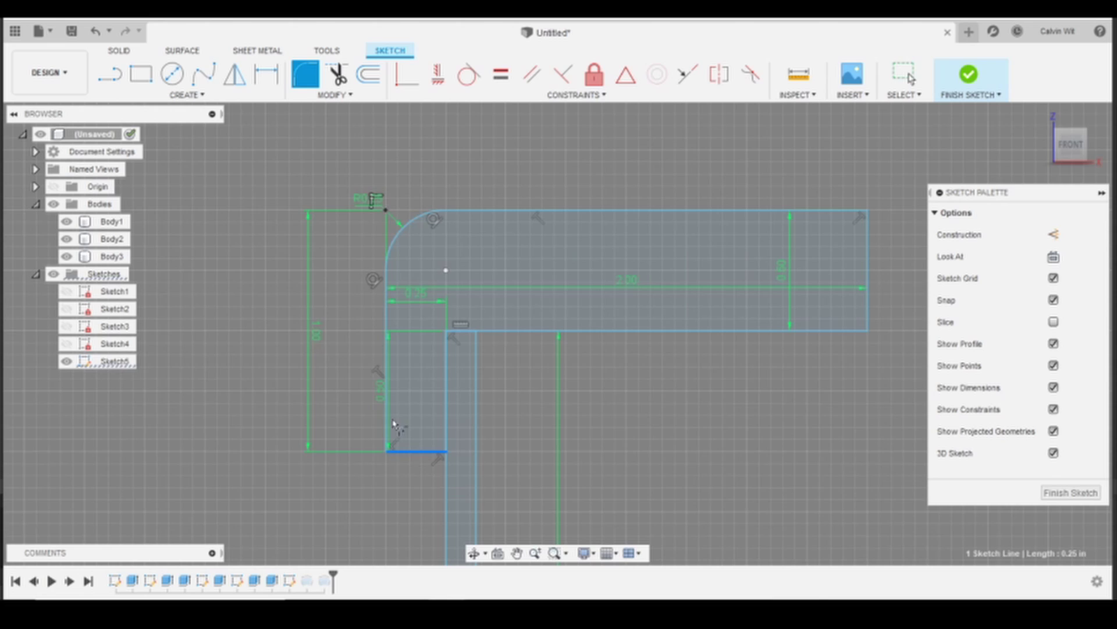
type("f")
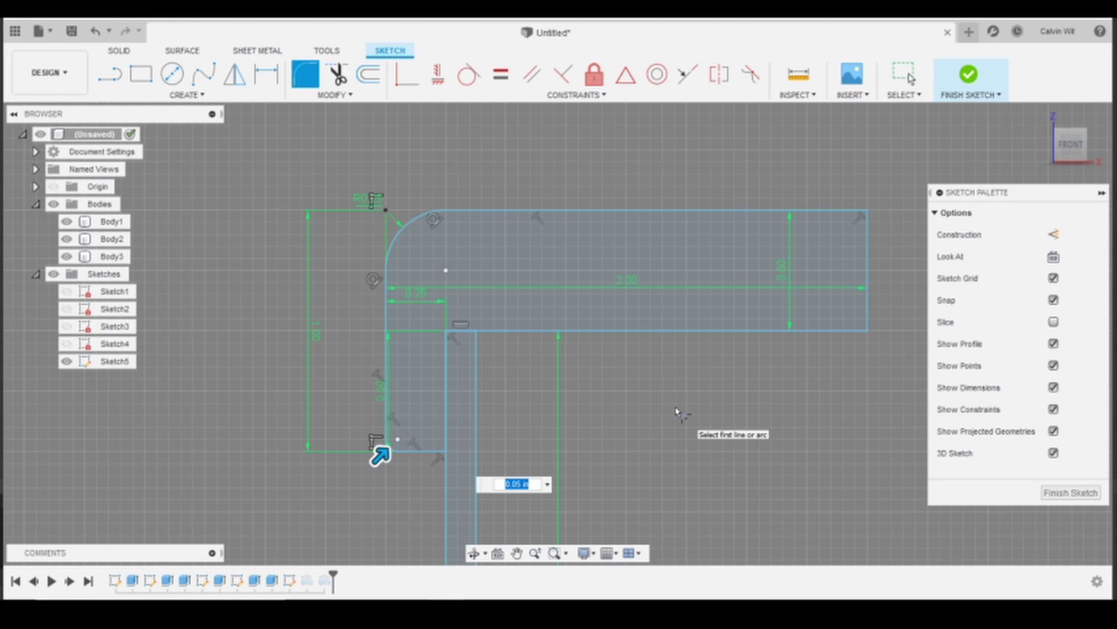
type(".125")
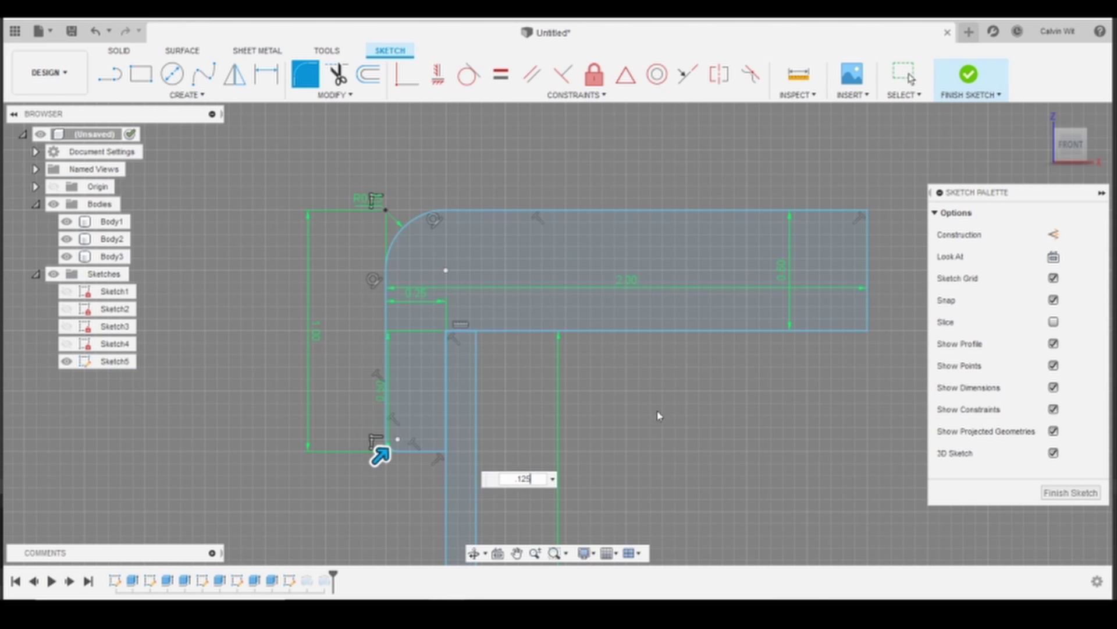
key("Return")
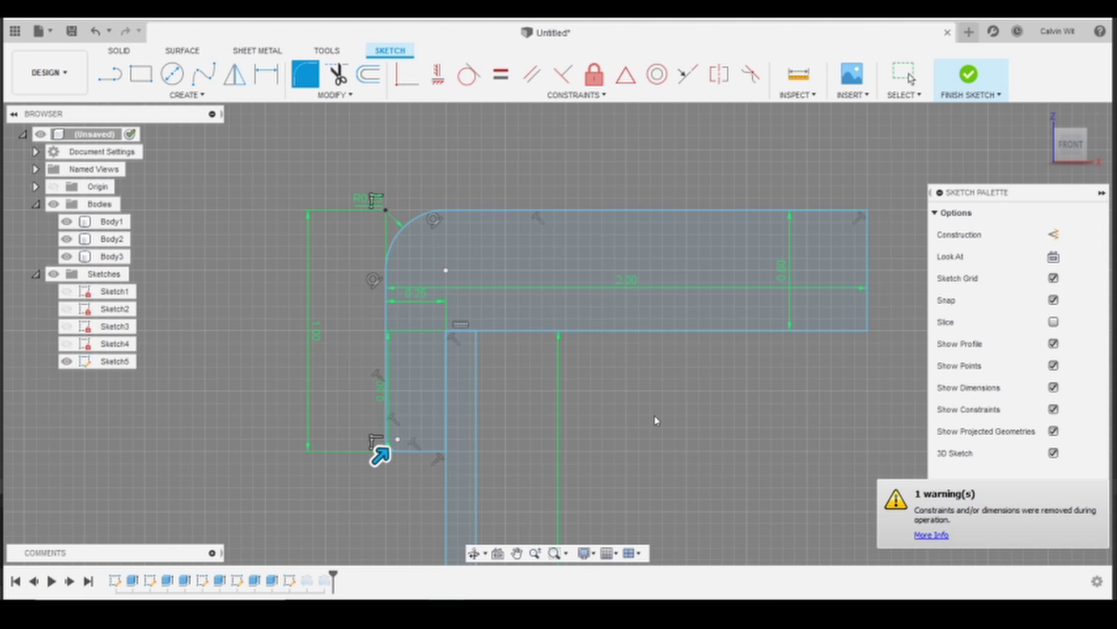
Fillet the base profile's upper outer corner with a 0.125 in radius and finish the sketch.
scroll(677, 437, "down", 6)
middle_click_drag(678, 484, 611, 130)
middle_click_drag(618, 502, 671, 221)
scroll(643, 359, "up", 2)
scroll(599, 221, "up", 4)
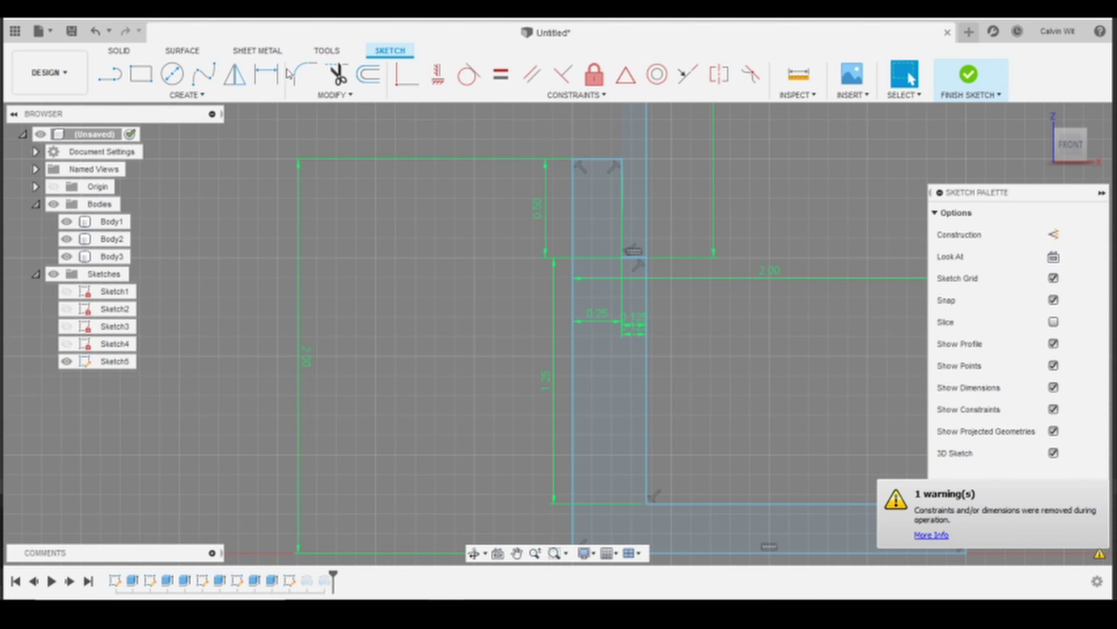
left_click(305, 73)
left_click(600, 163)
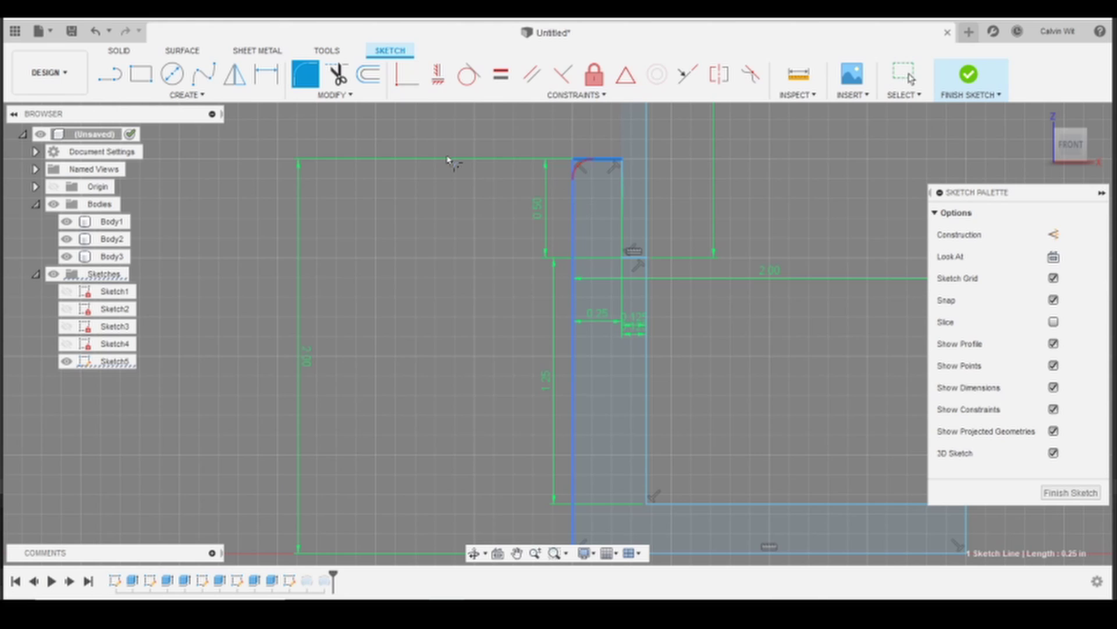
left_click(573, 174)
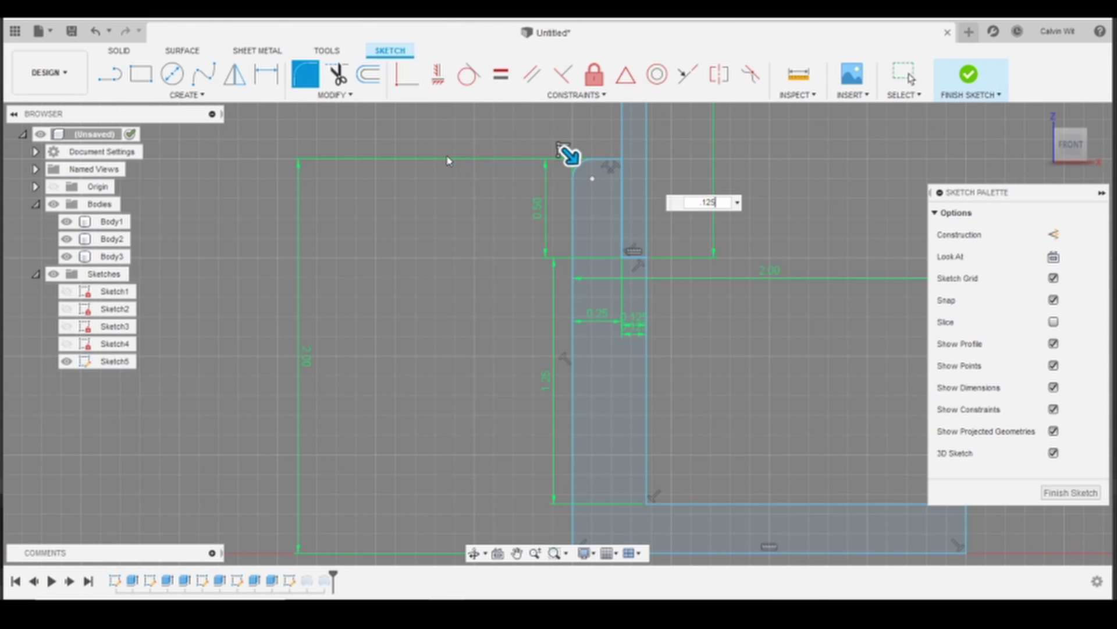
key("Return")
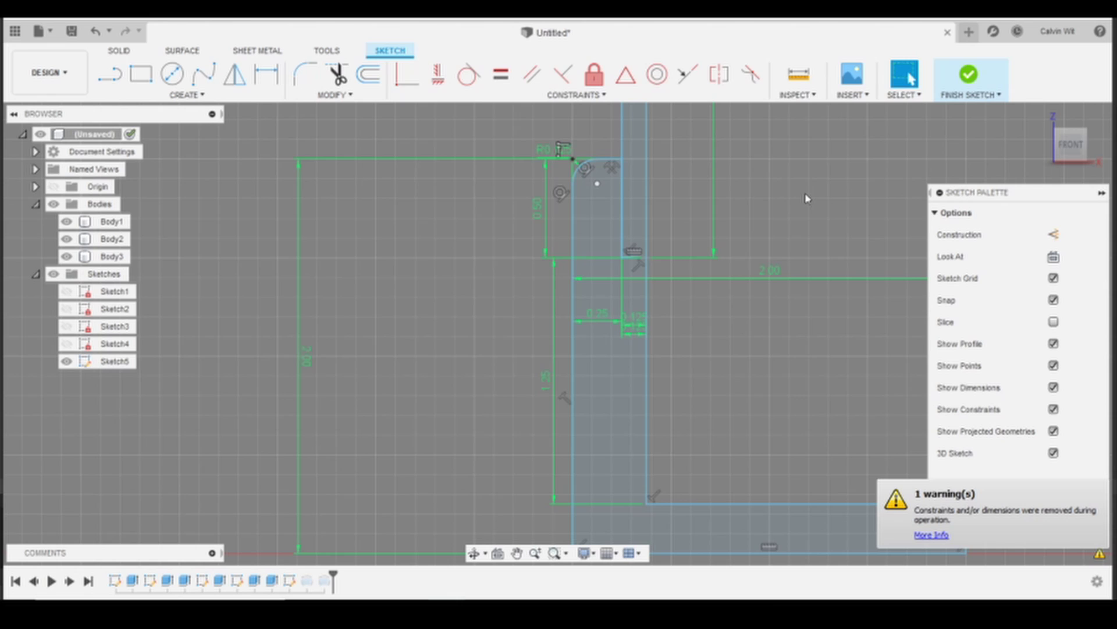
left_click(969, 73)
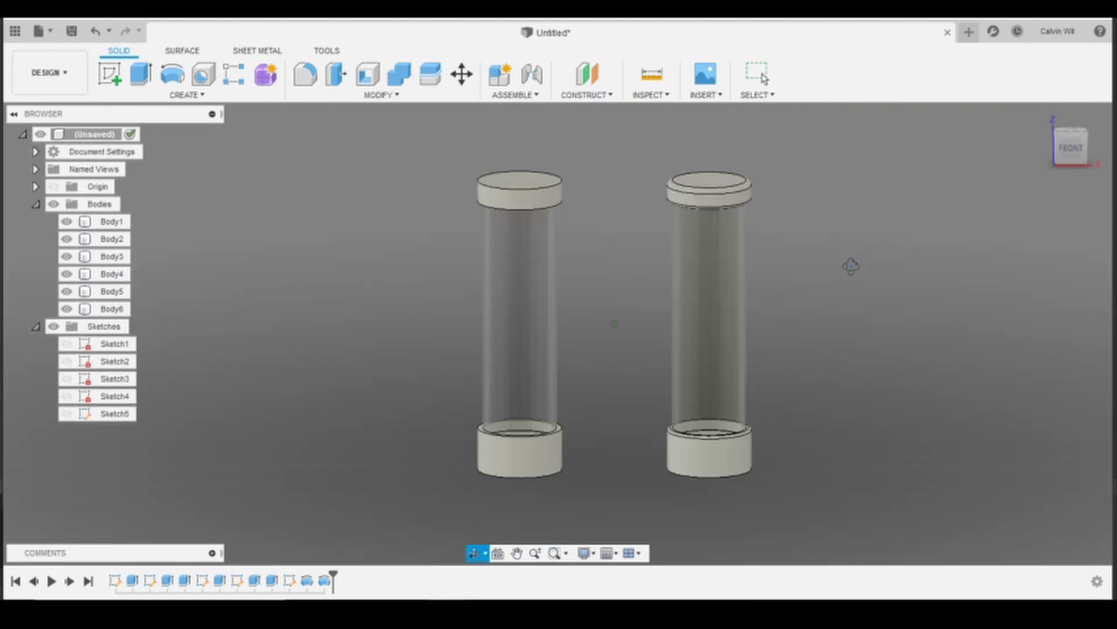
left_click(726, 203)
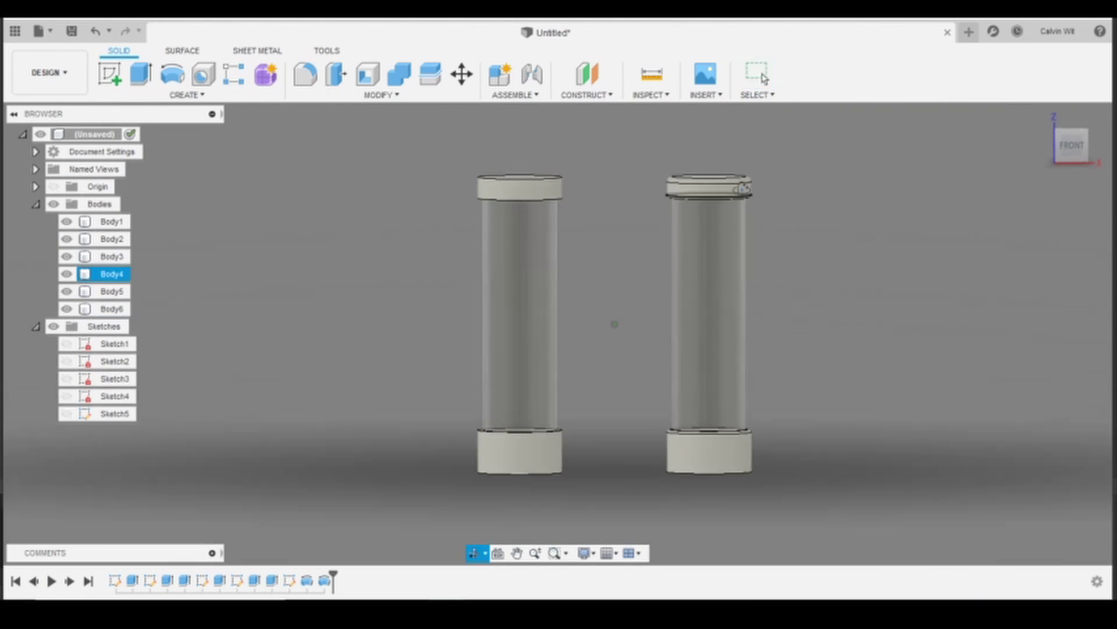
left_click(1071, 150)
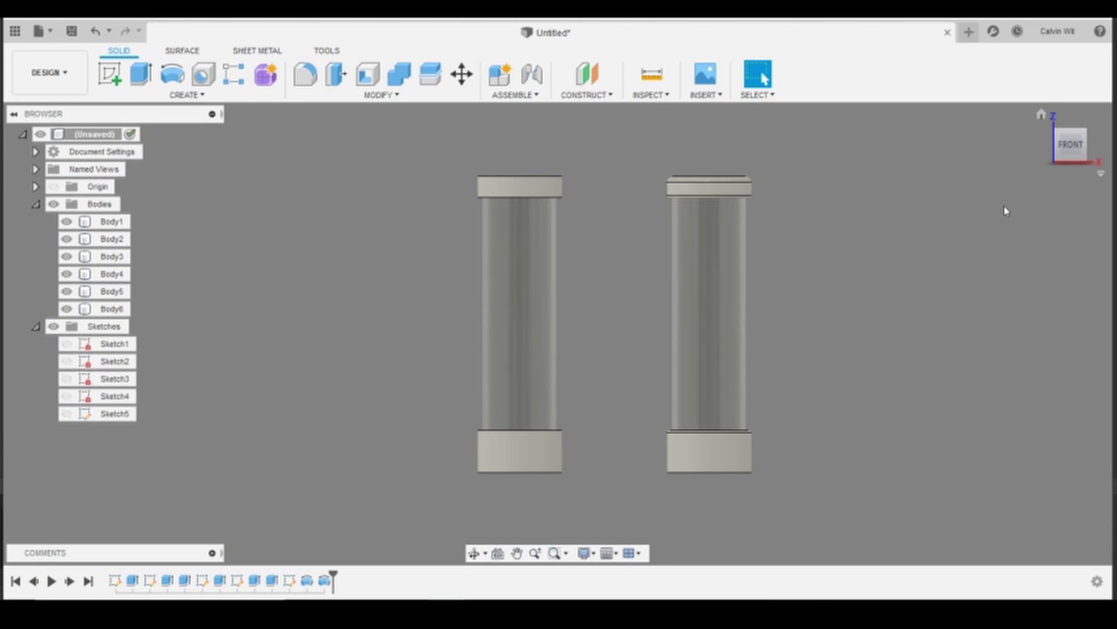
middle_click_drag(1007, 211, 908, 229)
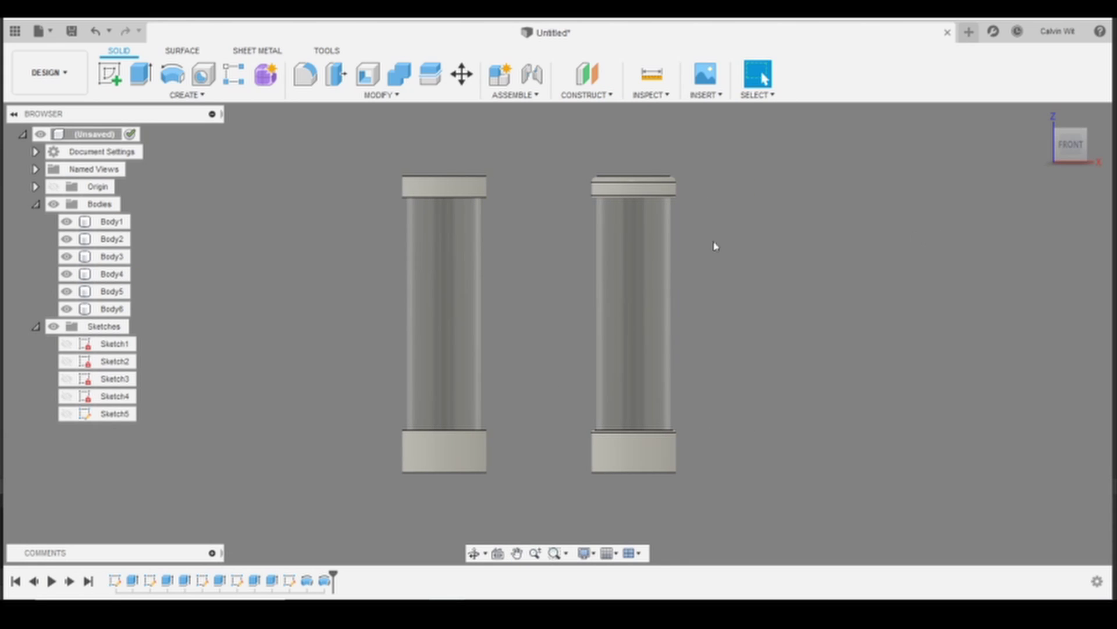
middle_click_drag(556, 241, 501, 187, "shift")
key("f")
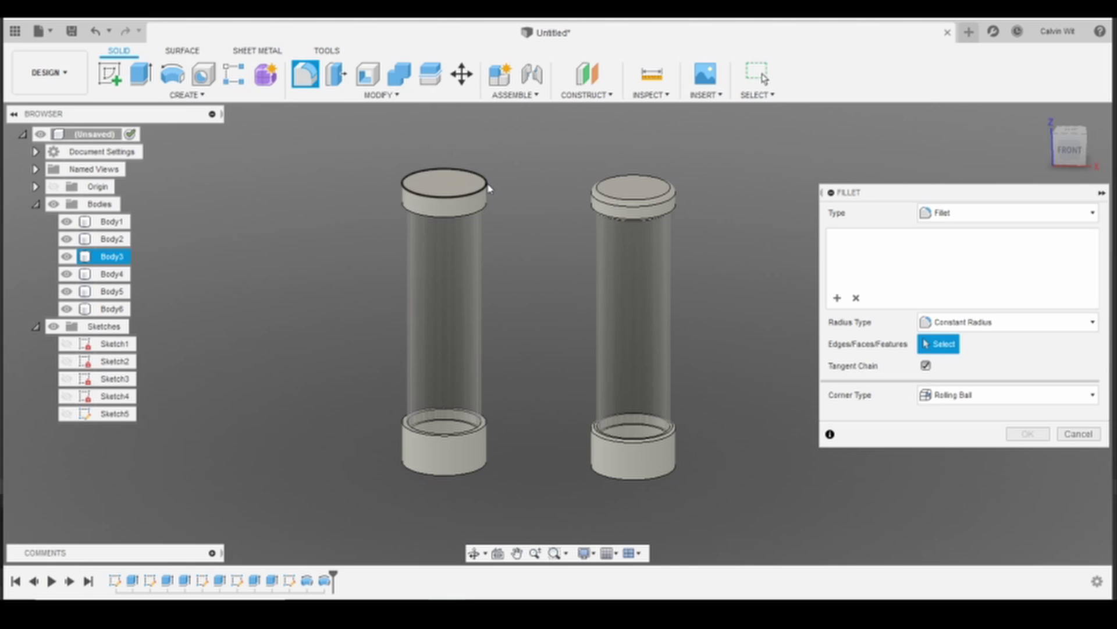
left_click(486, 183)
key("Escape")
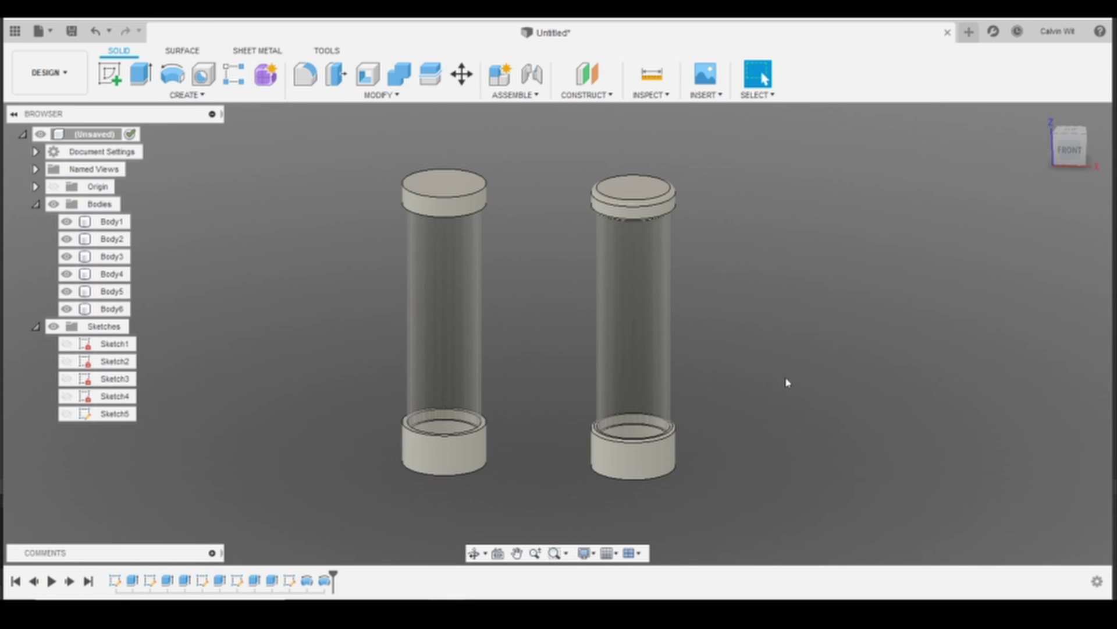
middle_click_drag(786, 379, 790, 342, "shift")
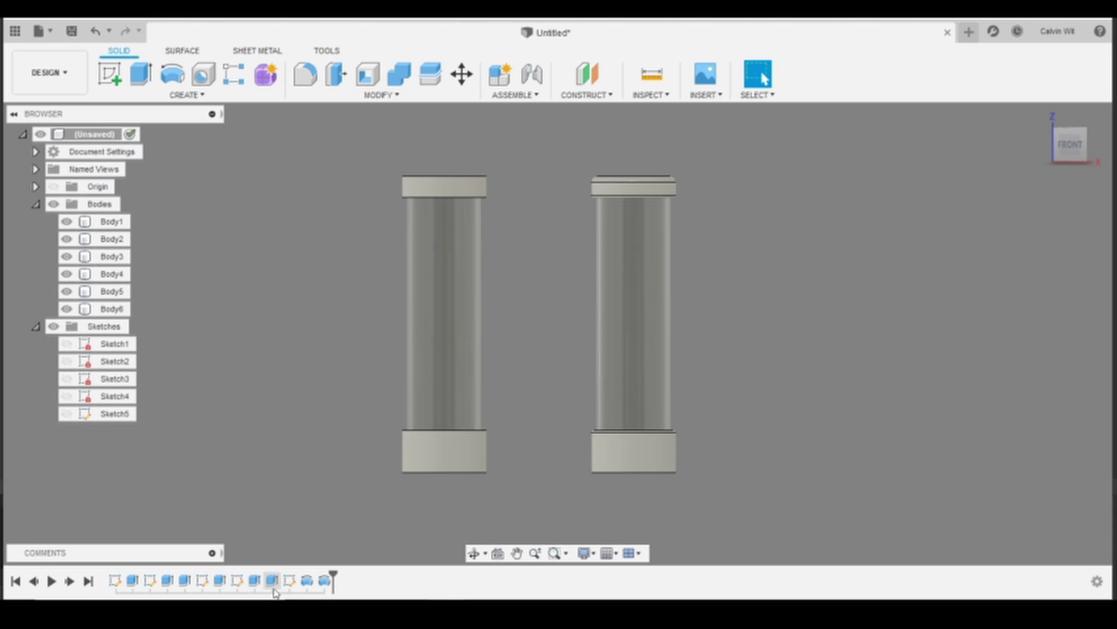
Edit Sketch5 and draw a 0.125 in diameter circle centred on the base profile's vertical outer edge.
right_click(290, 580)
left_click(332, 433)
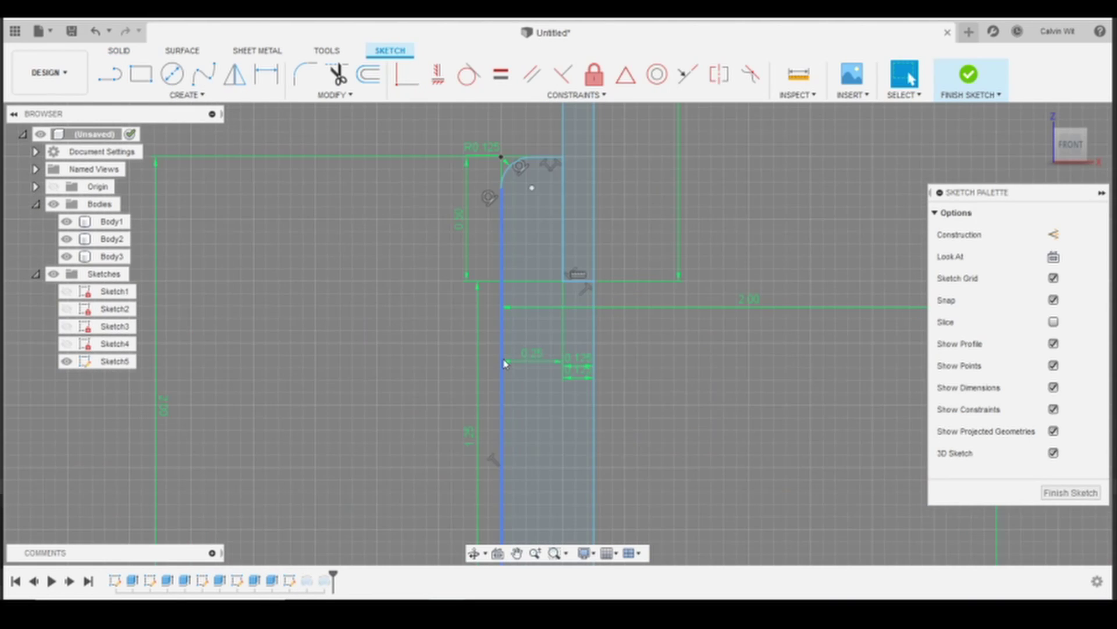
key("c")
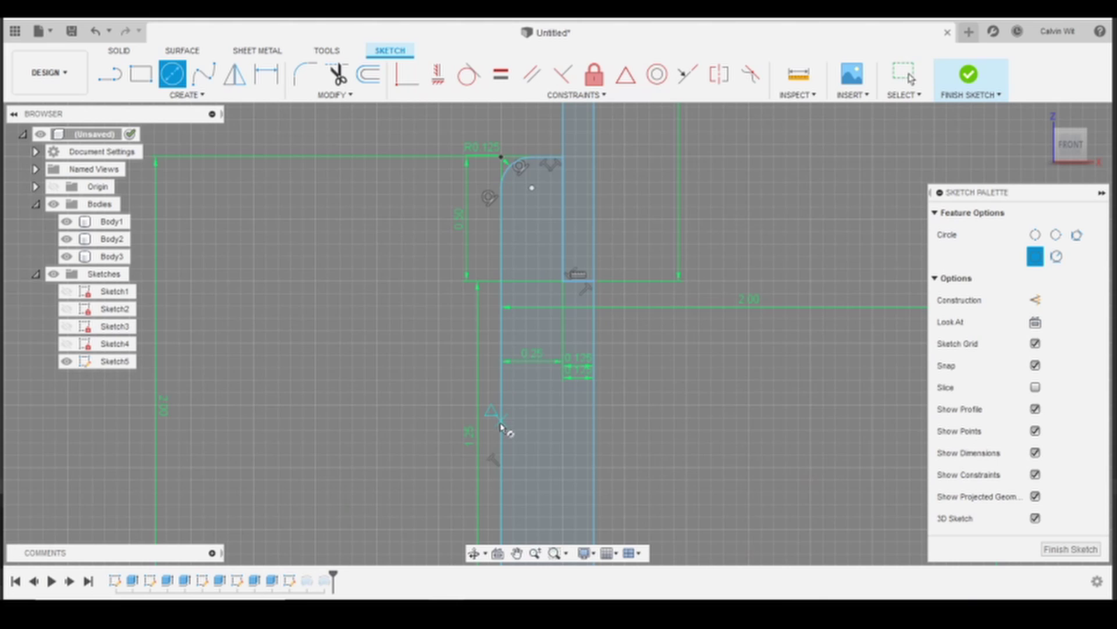
left_click(499, 409)
scroll(524, 442, "up", 3)
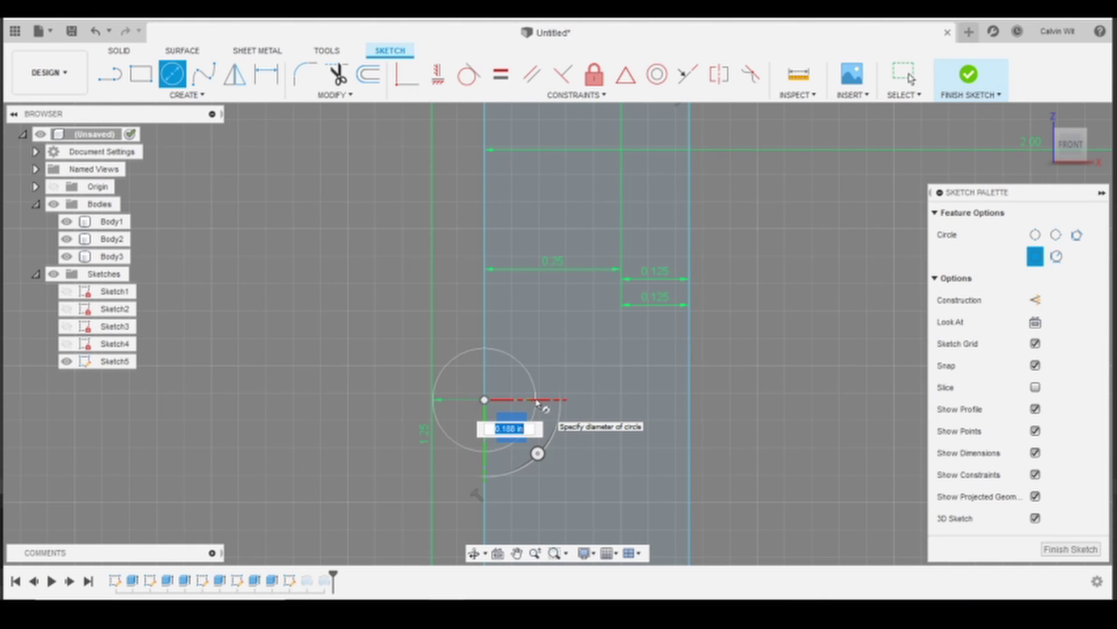
type(".125")
key("Return")
key("Escape")
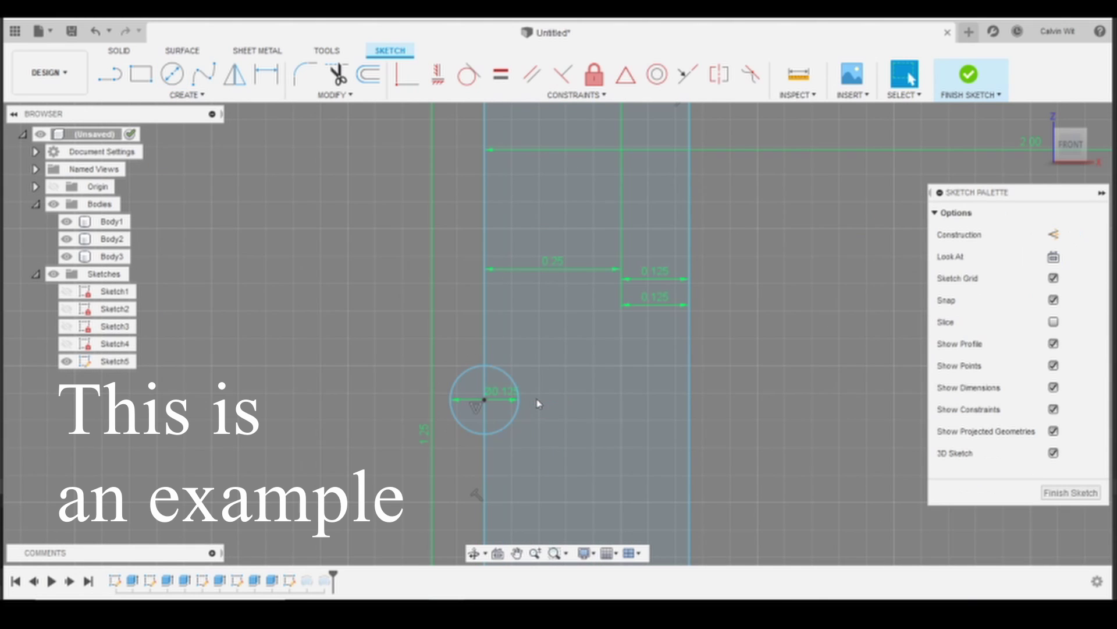
Trim away the inner half of the circle so only the outward semicircular bump is kept.
key("t")
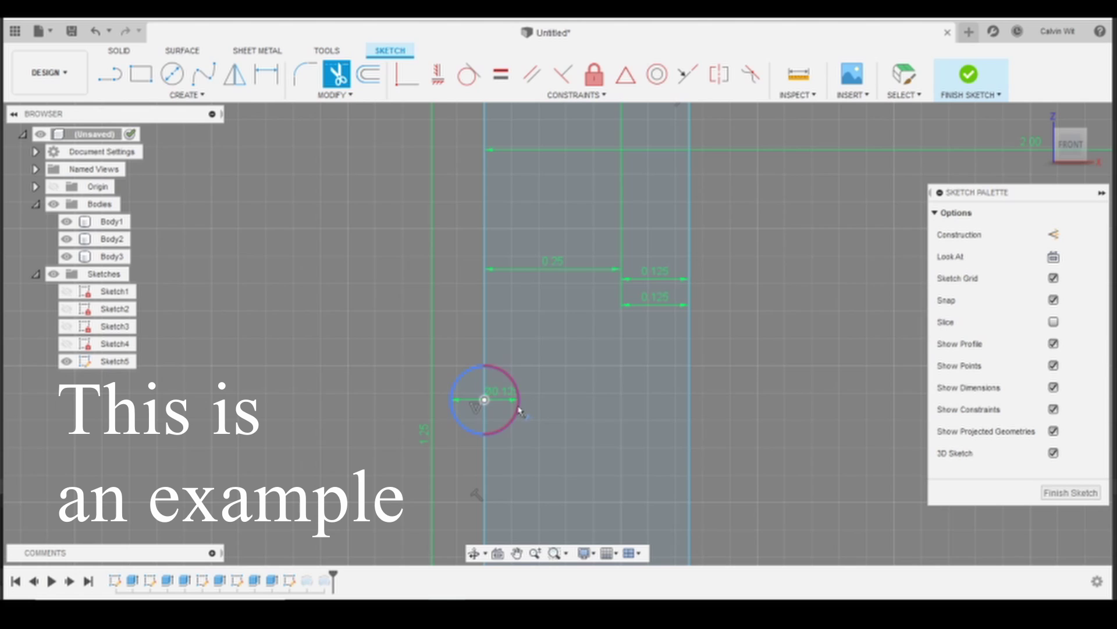
left_click(517, 406)
key("Escape")
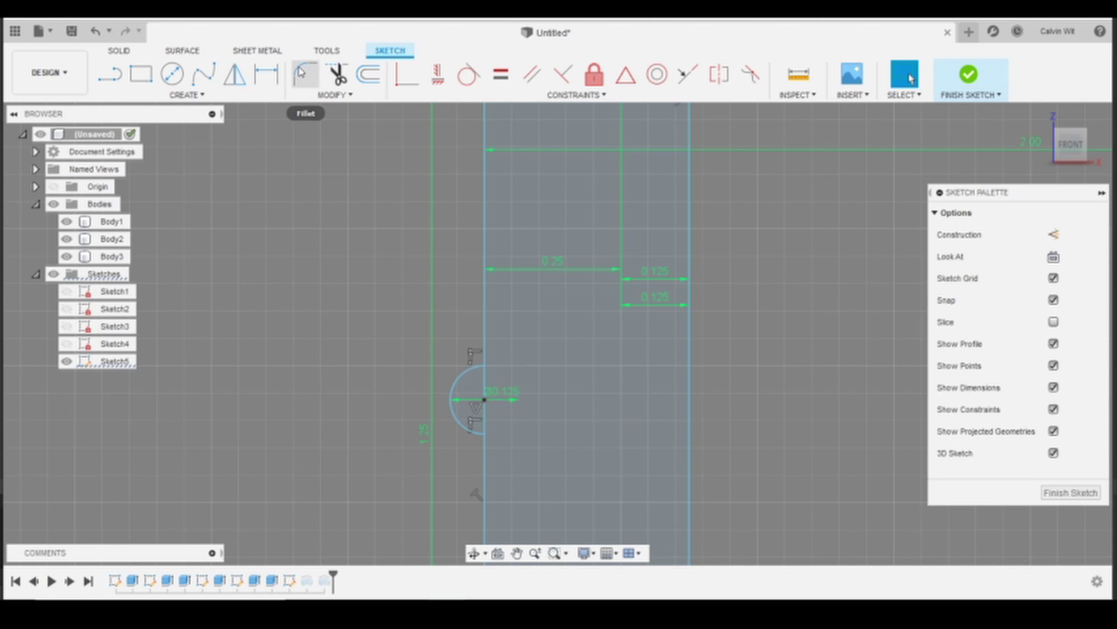
Fillet the upper junction between the bump arc and the base's outer edge with a 0.125 in radius.
left_click(305, 74)
left_click(448, 383)
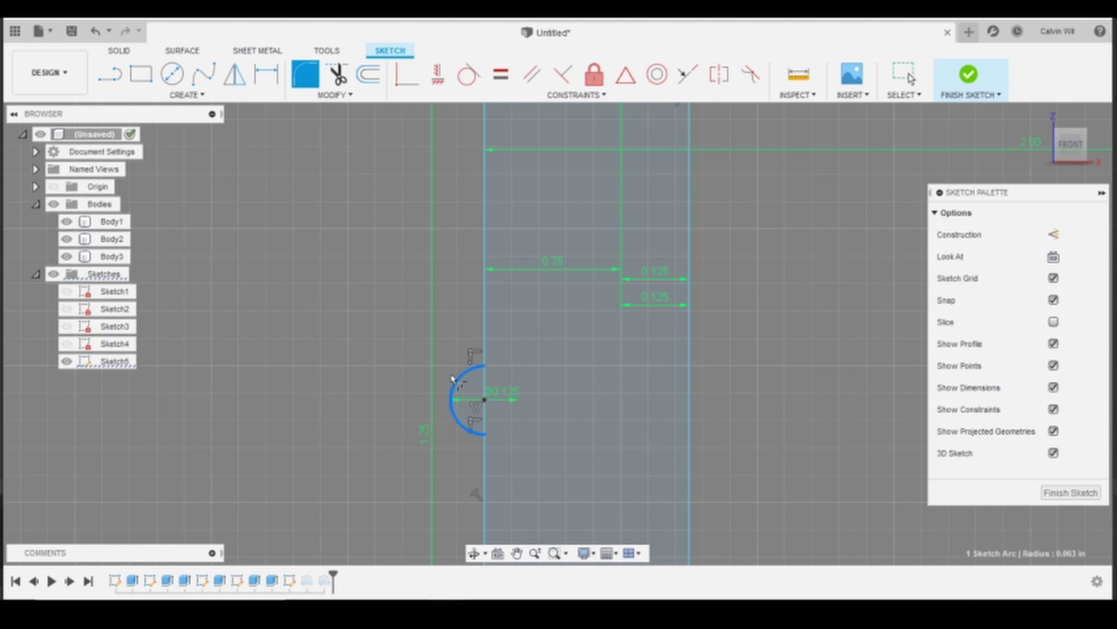
left_click(486, 306)
key("BackSpace")
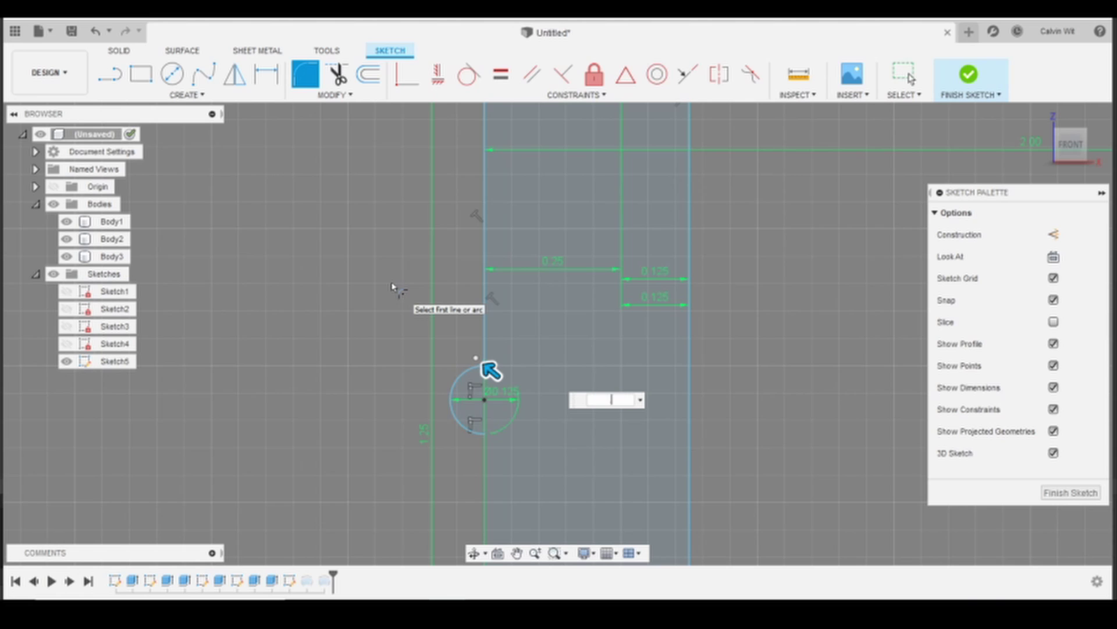
type(".125")
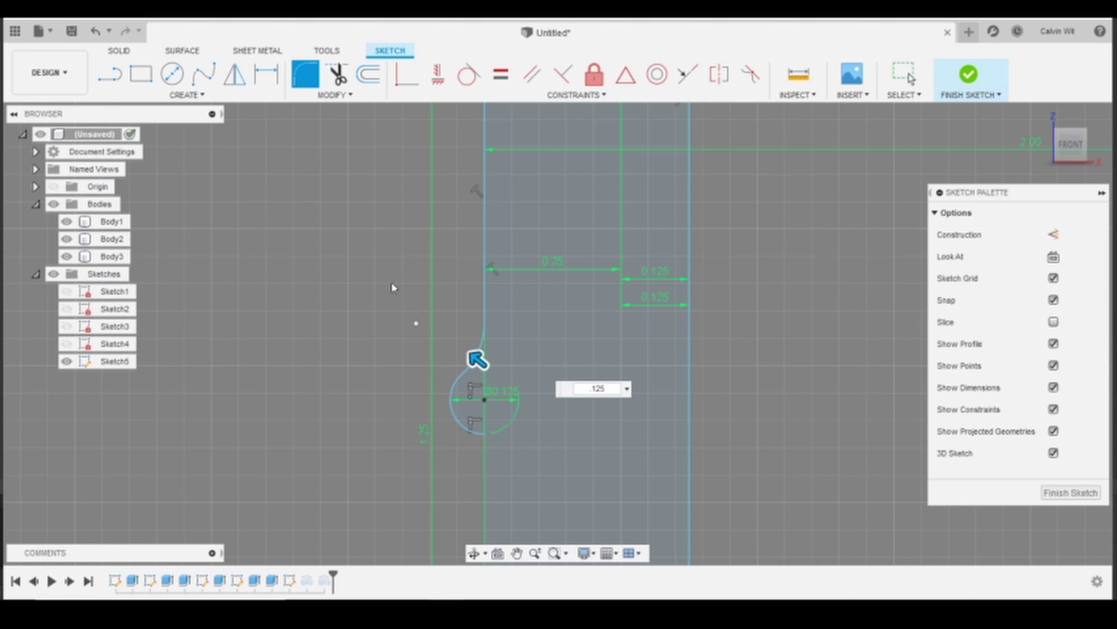
key("Return")
middle_click_drag(387, 347, 355, 298)
key("Escape")
scroll(472, 359, "down", 2)
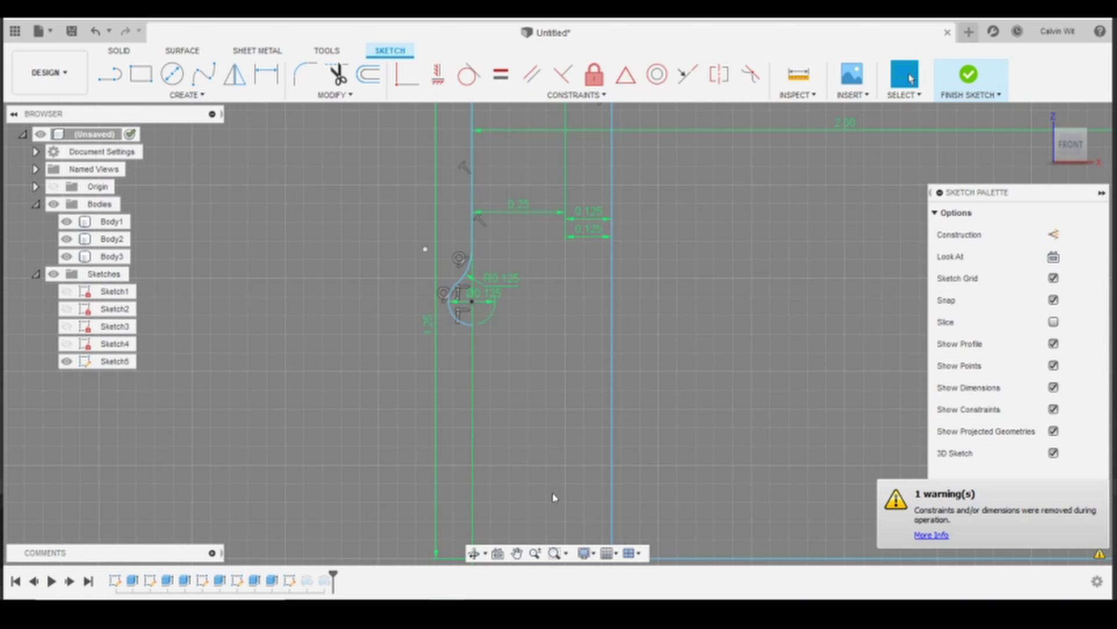
Draw a vertical line from the base's lower outer corner up to the lower end of the bump arc.
middle_click_drag(554, 498, 531, 318)
key("l")
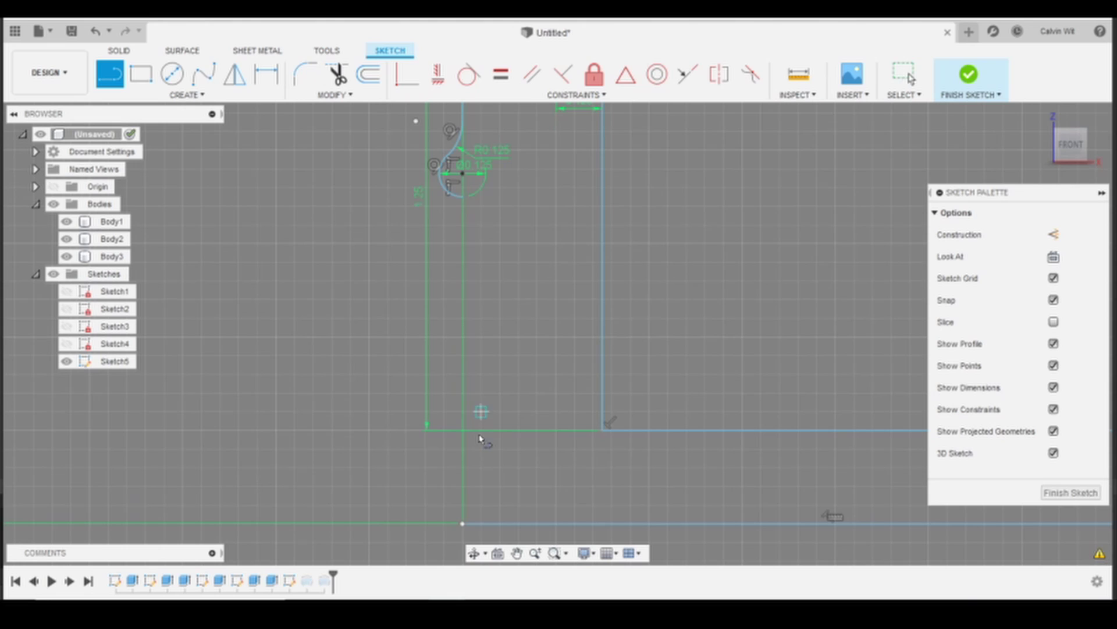
left_click(463, 522)
left_click(463, 198)
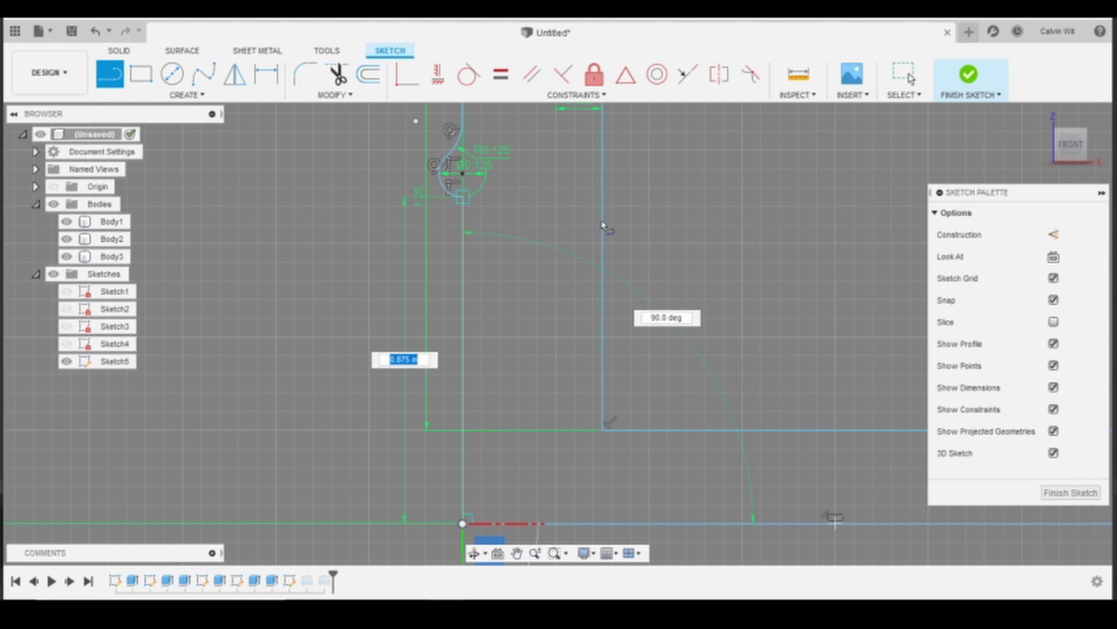
key("Escape")
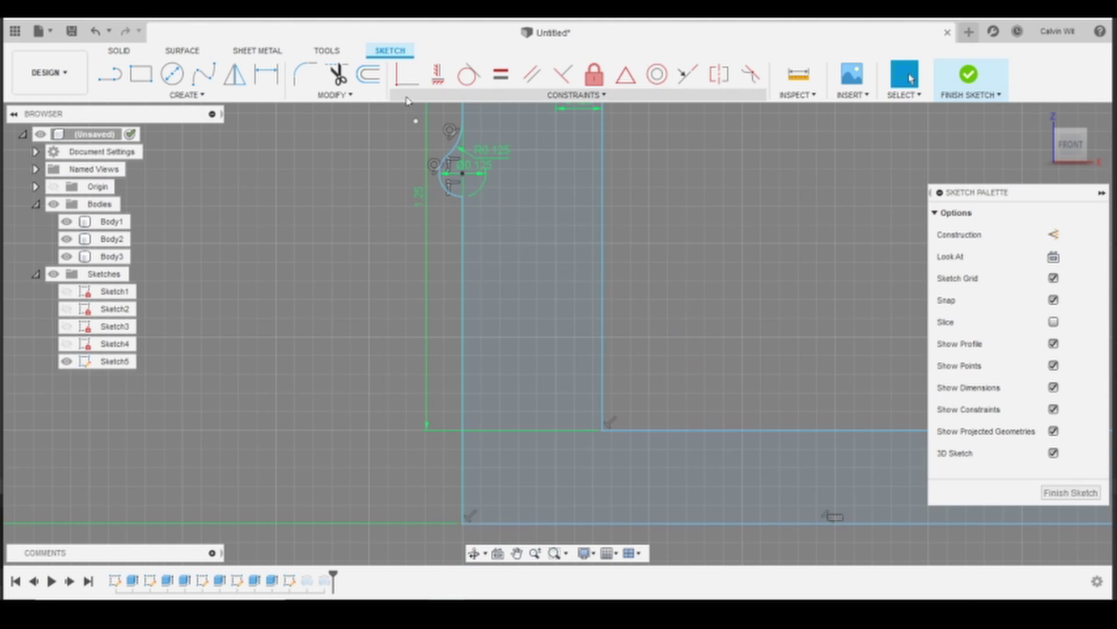
Fillet the lower junction between the bump arc and the new outer line with a 0.125 in radius.
left_click(305, 73)
left_click(439, 180)
left_click(465, 265)
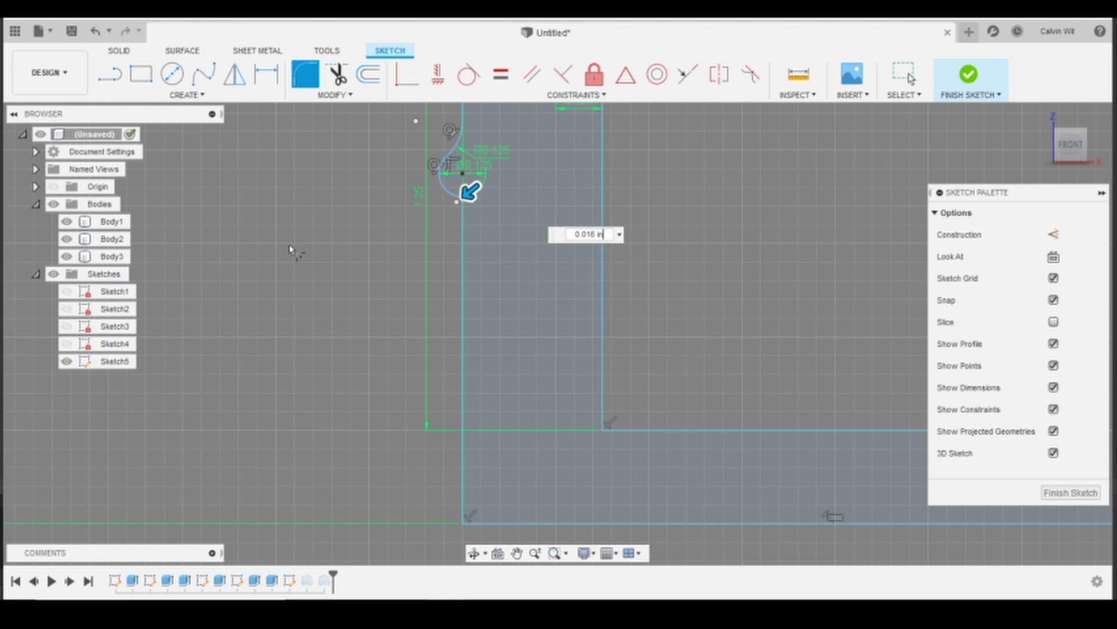
type(".125")
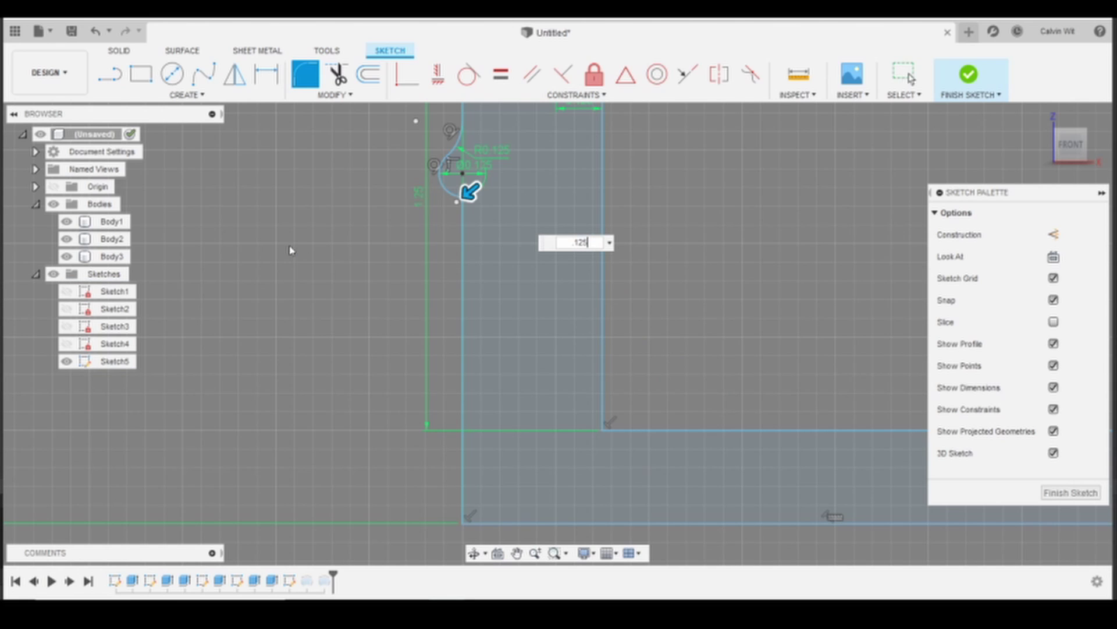
key("Return")
scroll(330, 199, "down", 4)
middle_click_drag(335, 201, 352, 252)
scroll(352, 250, "up", 5)
middle_click_drag(589, 162, 544, 218)
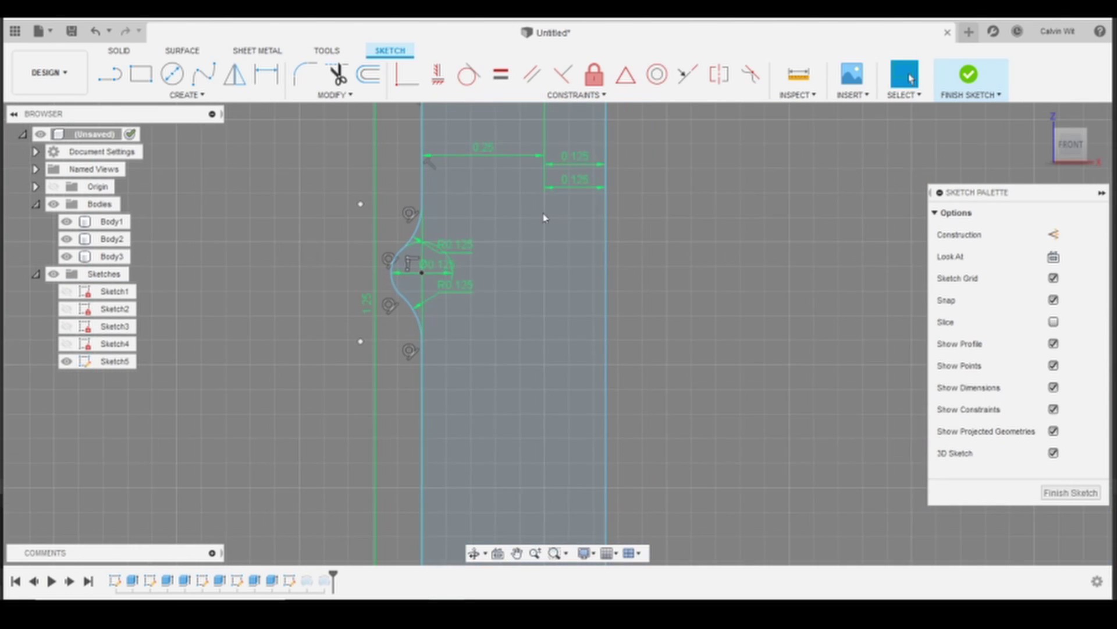
Set up a rectangular pattern of the bump's three curves, directed along the base's vertical outer edge.
left_click(198, 95)
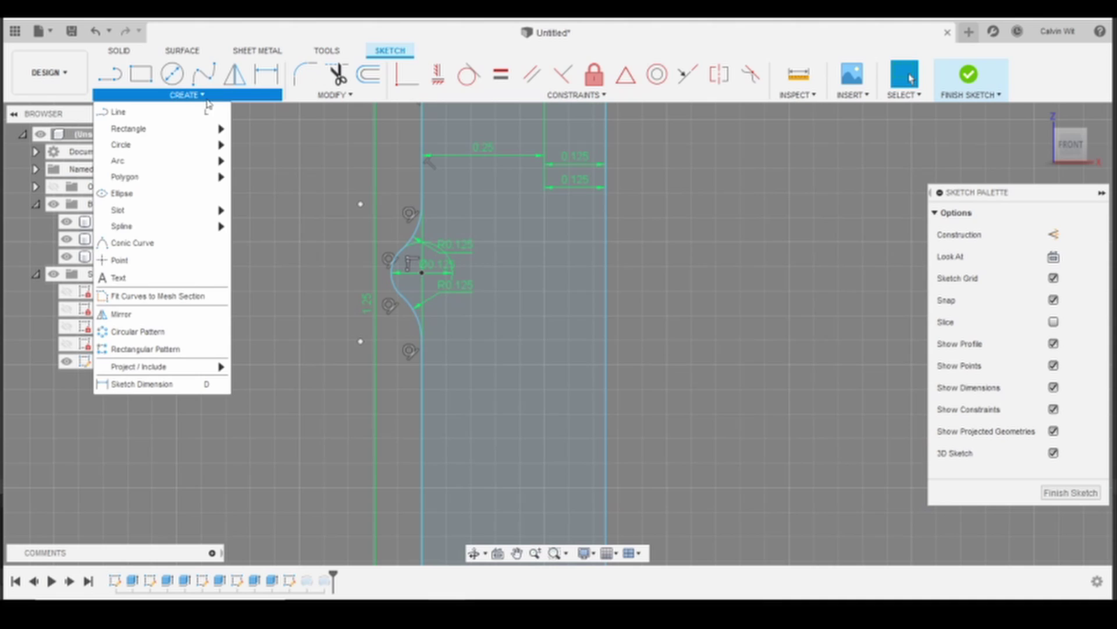
left_click(192, 348)
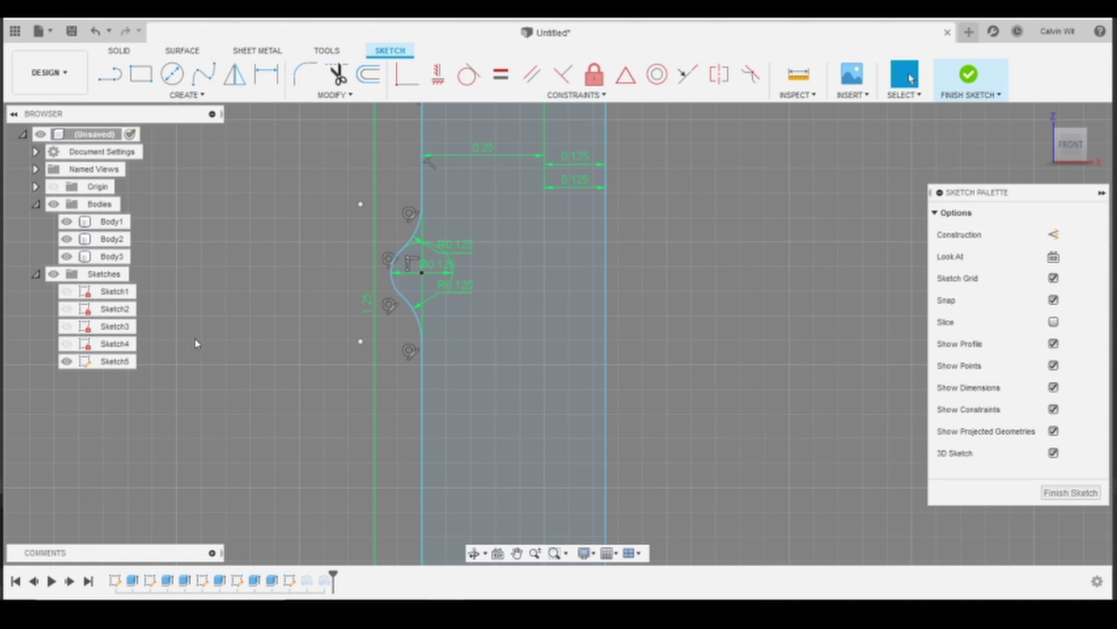
left_click(418, 317)
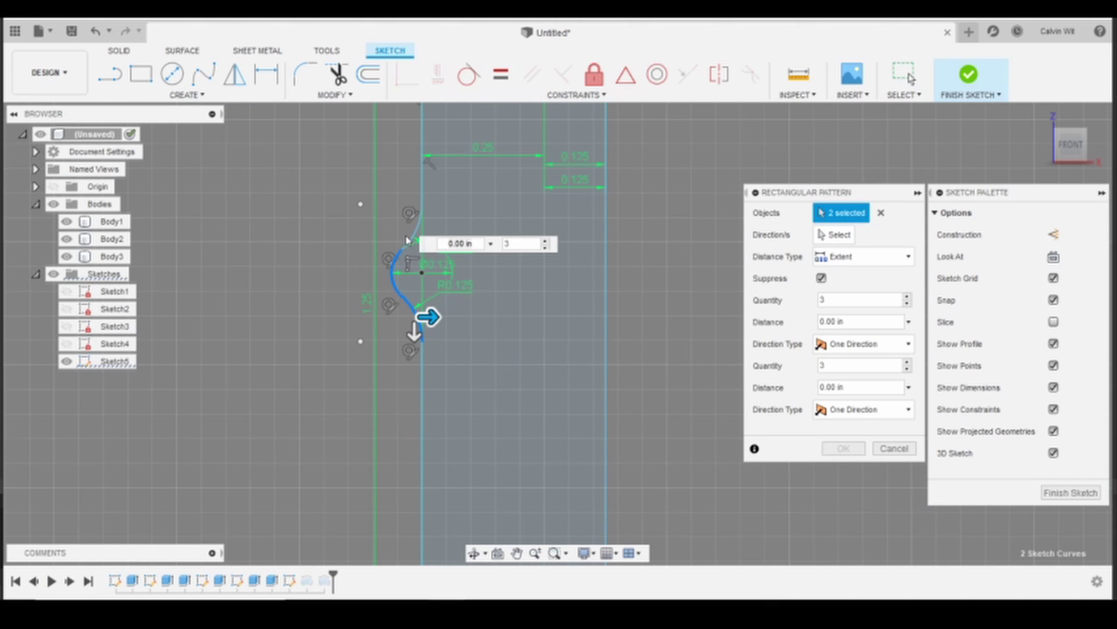
left_click(411, 239)
left_click(411, 239)
left_click(824, 234)
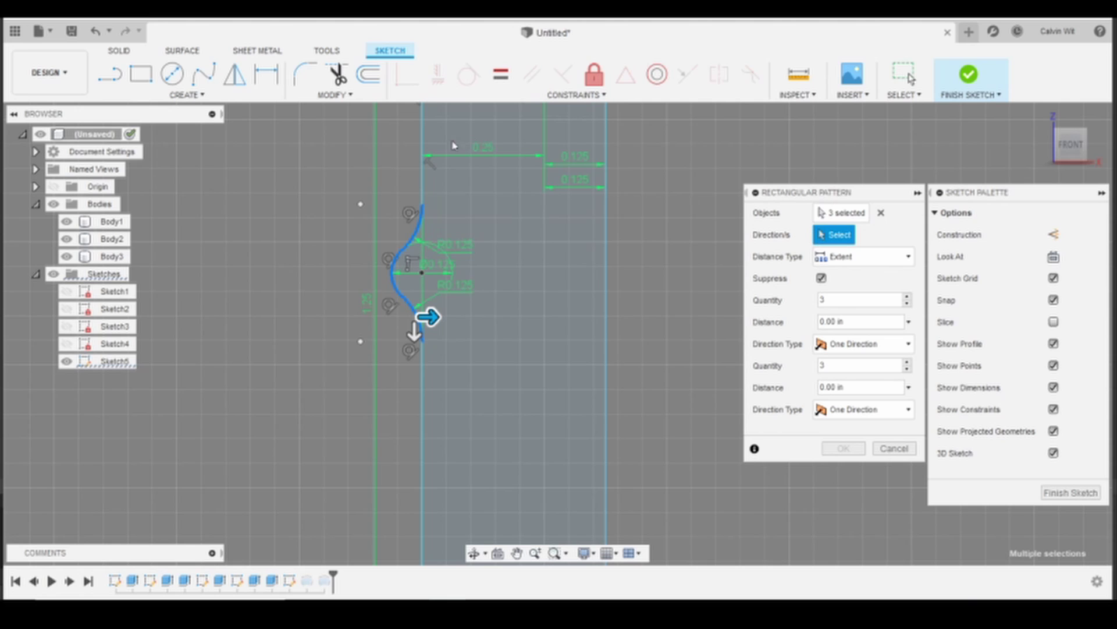
left_click(422, 187)
scroll(571, 400, "down", 3)
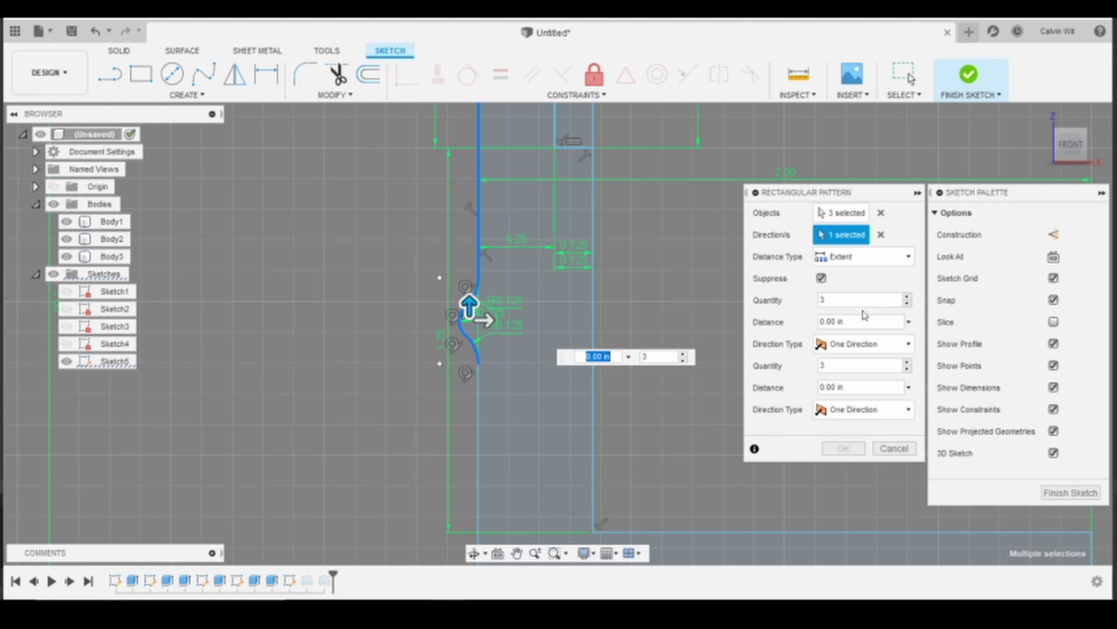
Make the pattern symmetric with Spacing distance type, 0.30 in distance and quantity 5, and apply it.
left_click(865, 344)
left_click(850, 379)
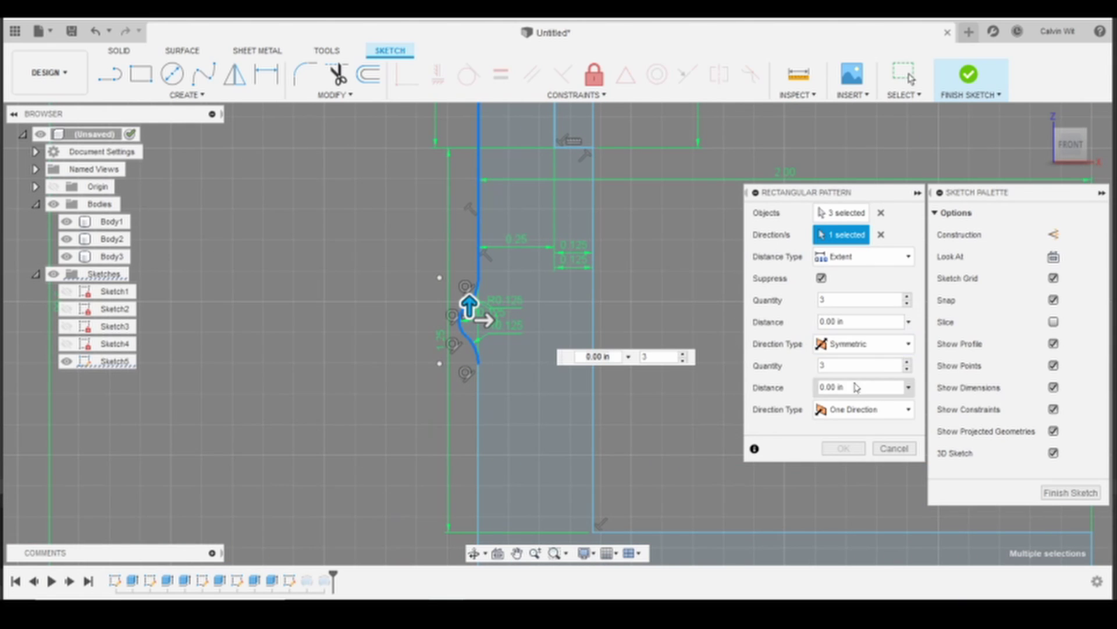
left_click_drag(469, 305, 470, 209)
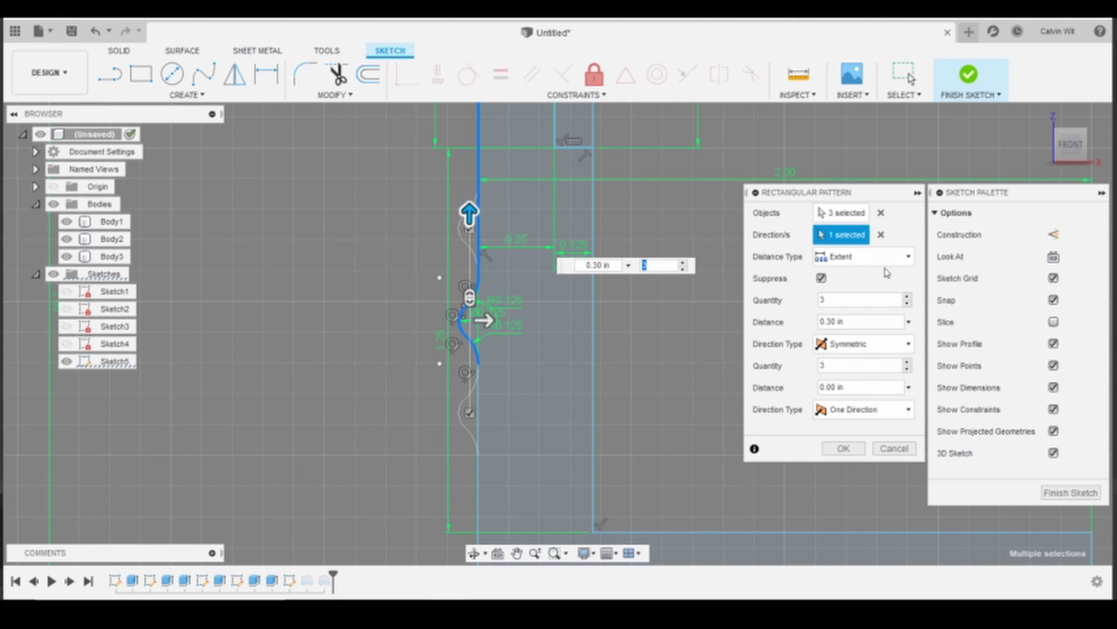
left_click(888, 257)
left_click(868, 295)
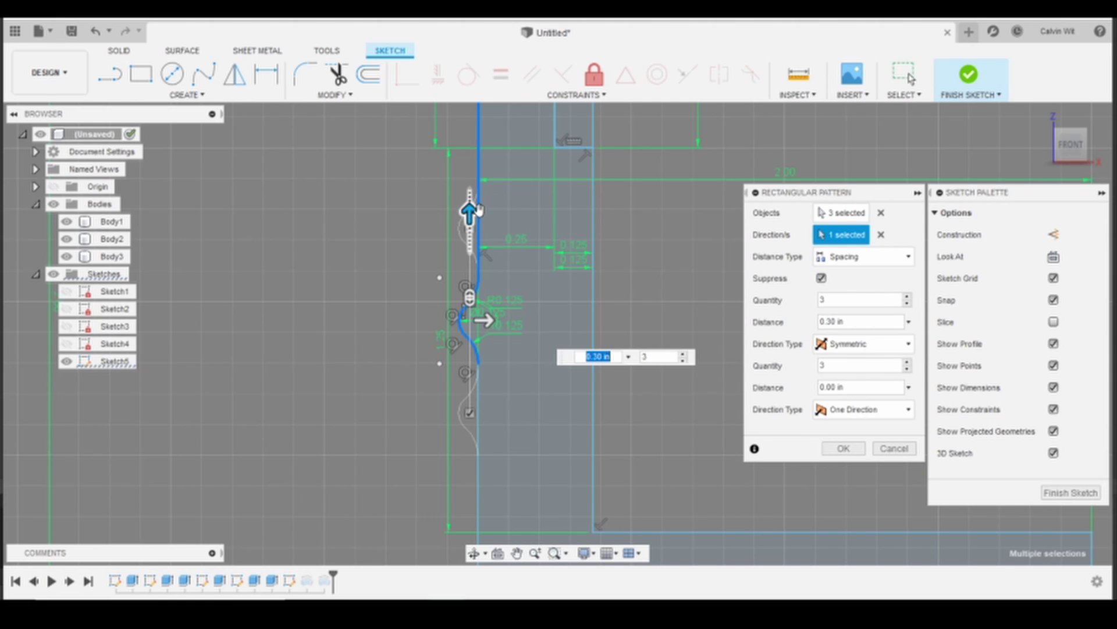
type("4")
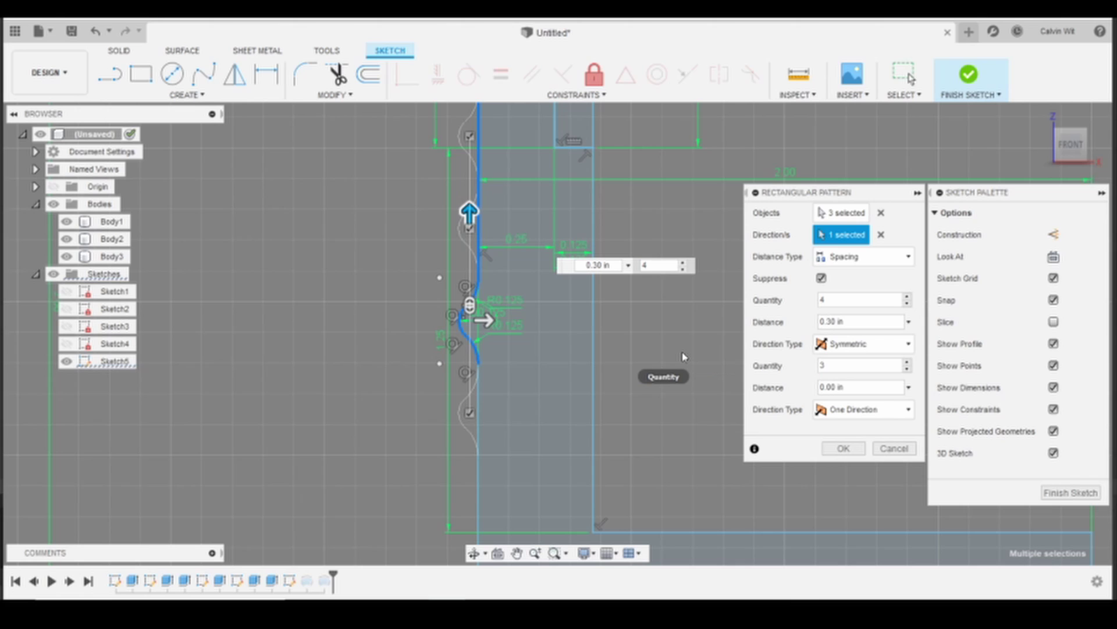
left_click(682, 262)
scroll(652, 170, "down", 3)
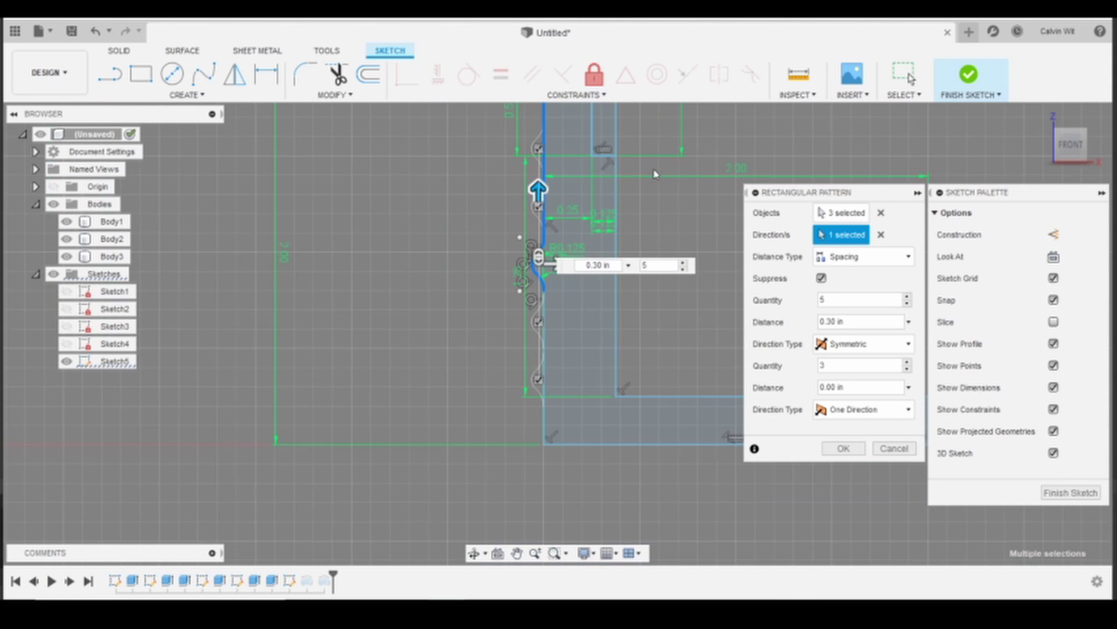
middle_click_drag(643, 300, 582, 401)
left_click(843, 448)
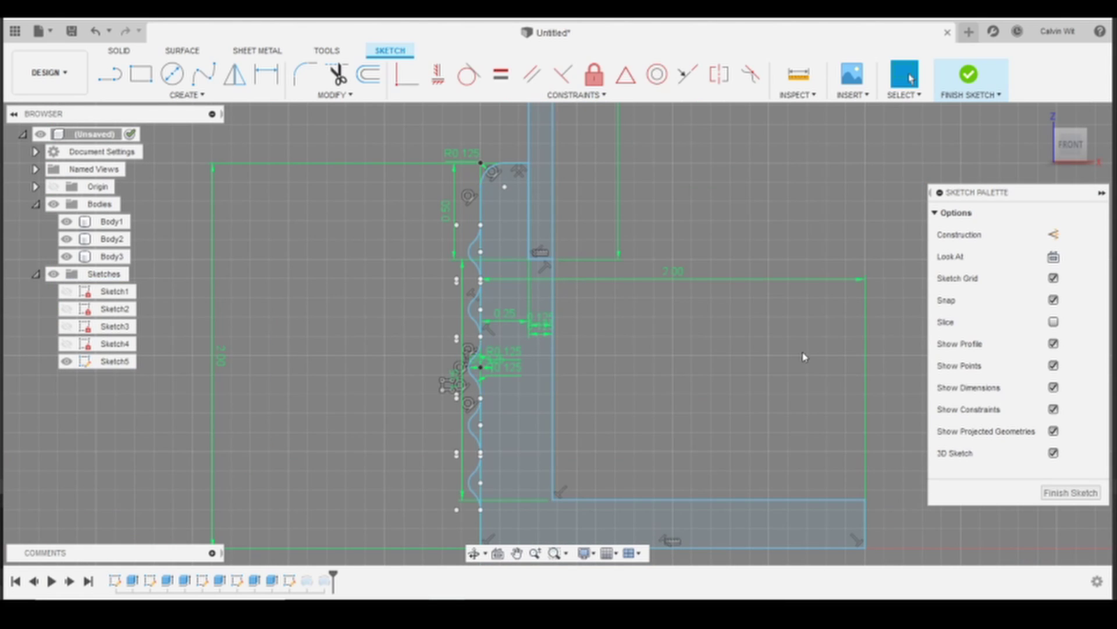
Finish the sketch and edit the Revolve1 feature, adding the second bump from the top to its profiles.
left_click(960, 96)
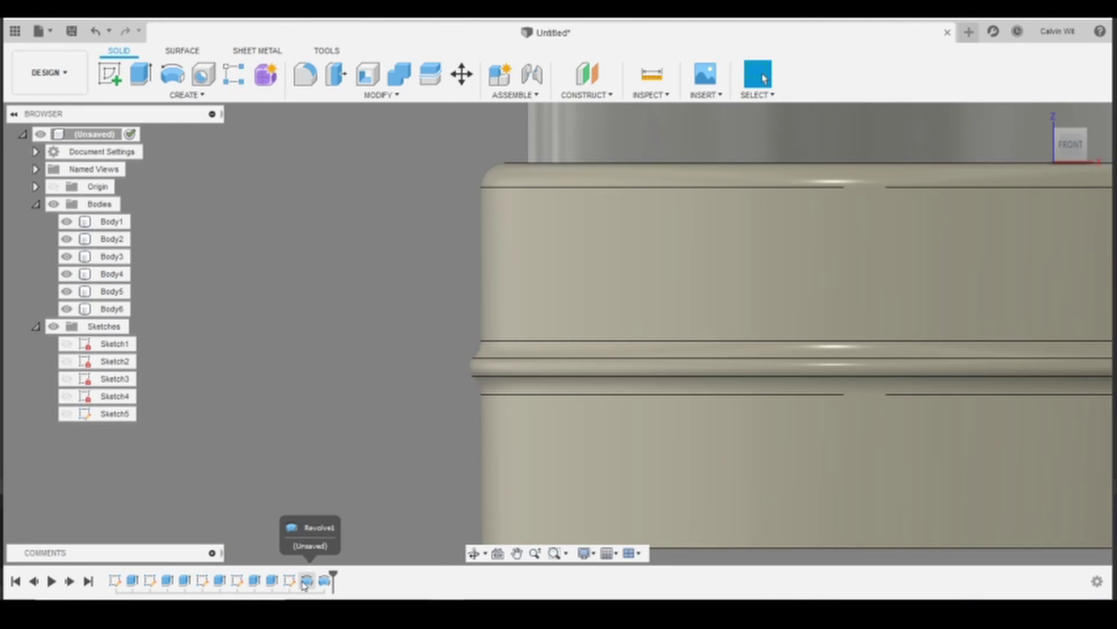
right_click(305, 581)
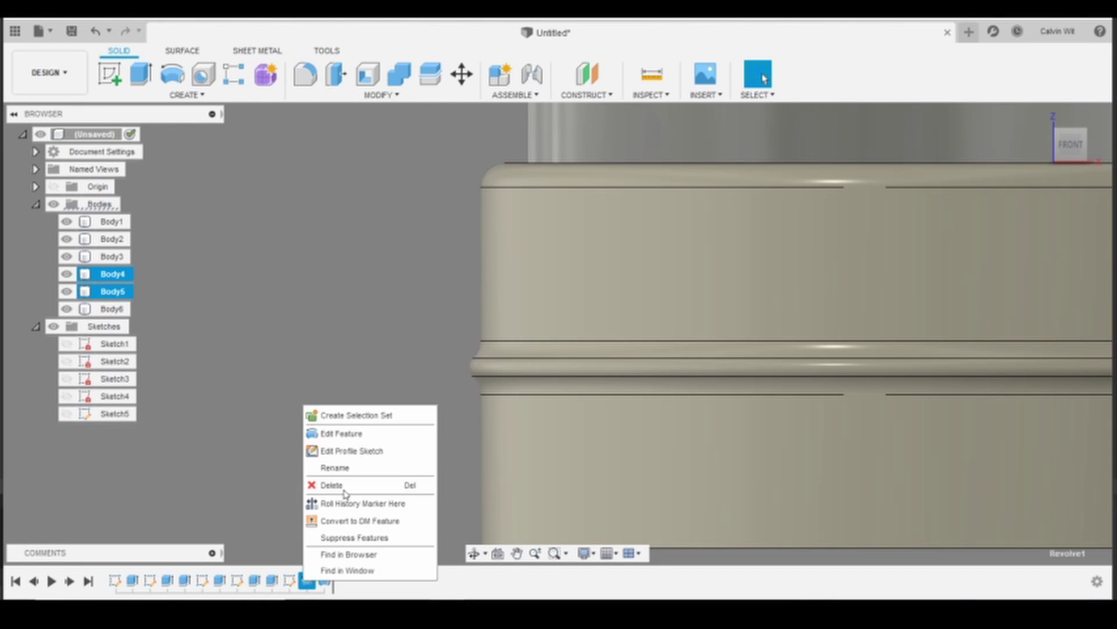
left_click(338, 432)
left_click(477, 326)
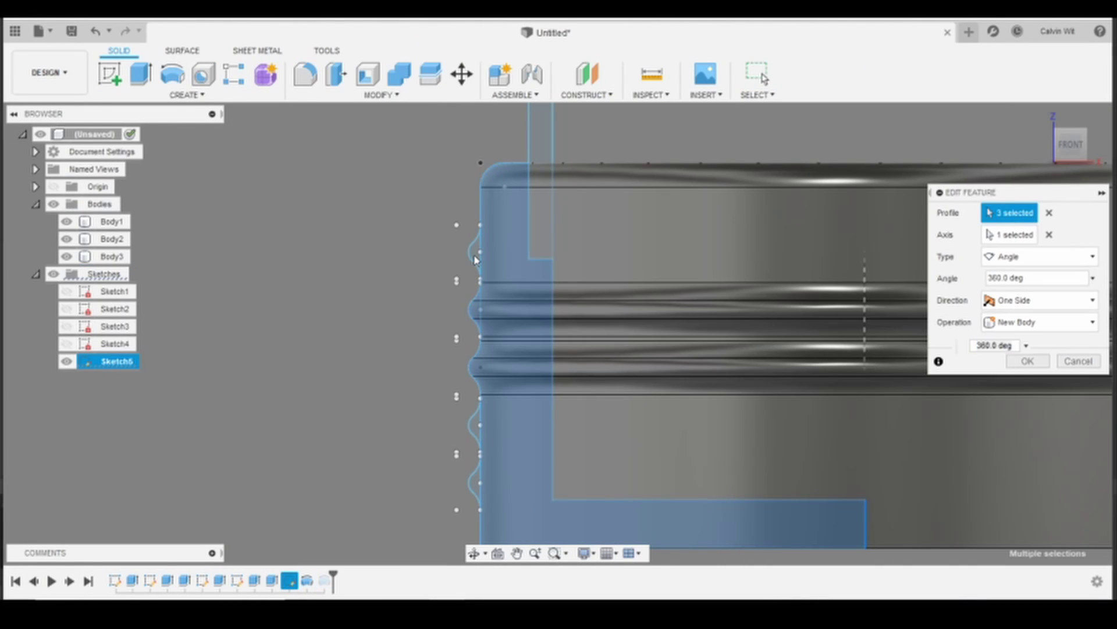
middle_click_drag(456, 260, 467, 269, "shift")
scroll(467, 243, "up", 3)
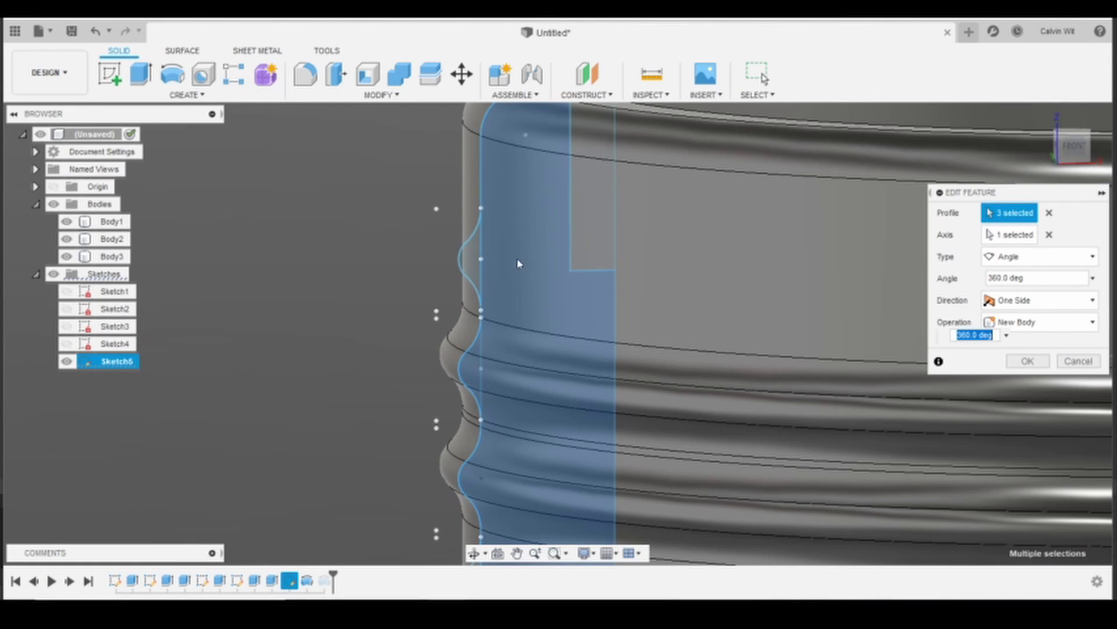
Clear the revolve's axis and add the topmost bump and the two lowest bumps of the base to its profiles.
left_click(1050, 231)
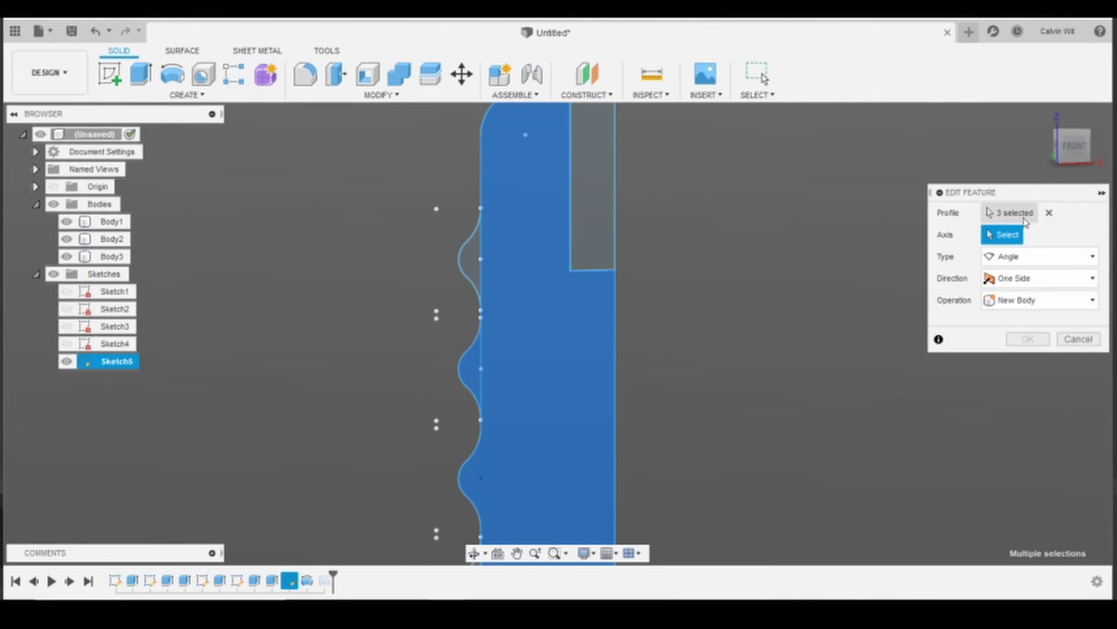
left_click(468, 259)
scroll(407, 292, "down", 2)
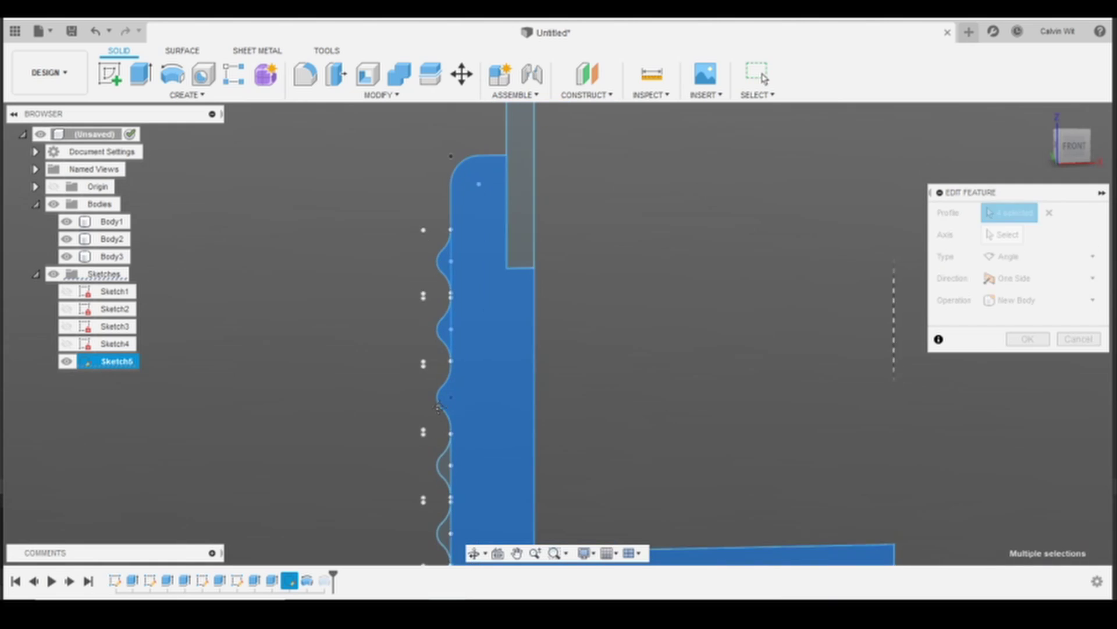
left_click(439, 441)
left_click(440, 510)
scroll(716, 422, "down", 4)
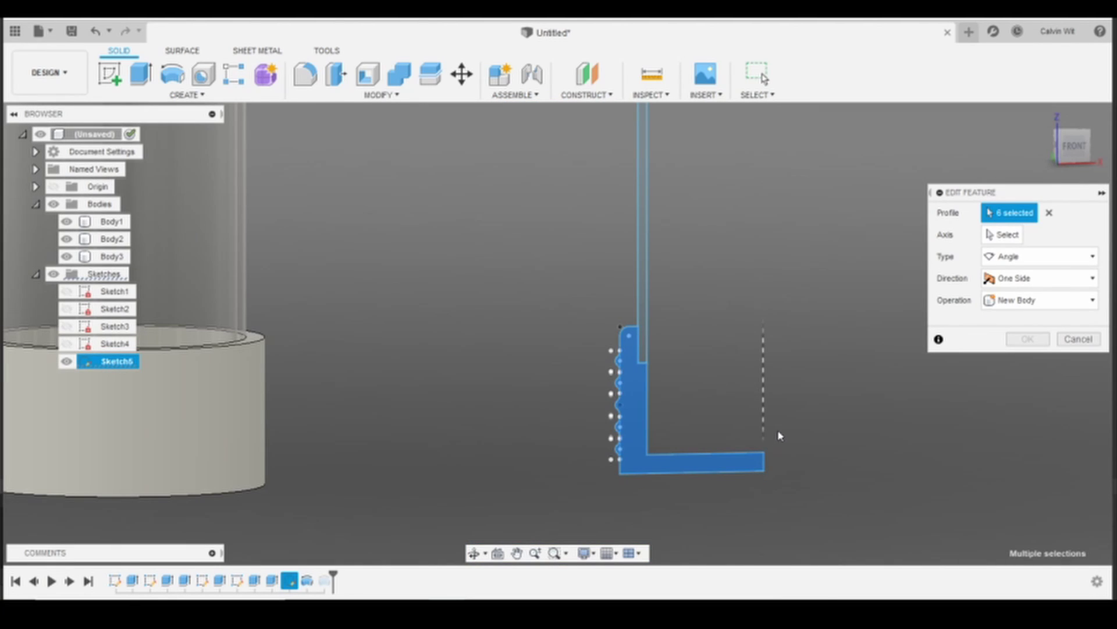
Set the short vertical edge of the base profile on the centerline as the revolve axis and apply the edited feature.
left_click(1002, 234)
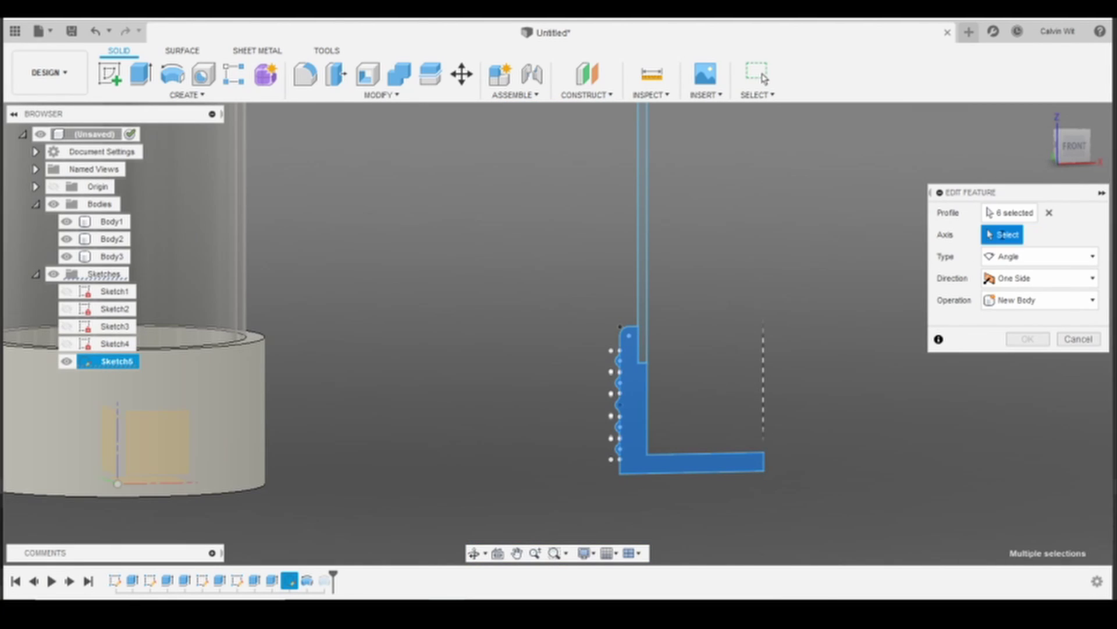
left_click(764, 463)
scroll(883, 419, "down", 3)
left_click(1025, 360)
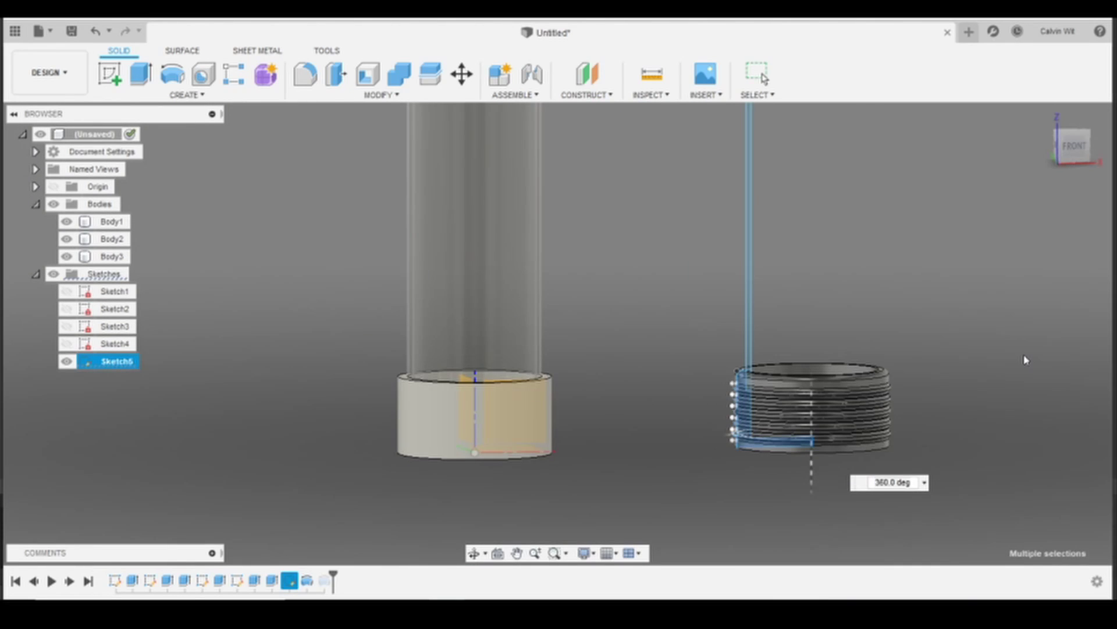
Examine the grip ridges on the revolved base and compare that container with the plain extruded one.
mouse_move(1027, 350)
middle_mouse_down("shift")
mouse_move(823, 448)
mouse_move(835, 420)
mouse_move(803, 354)
mouse_move(801, 313)
middle_mouse_up("shift")
scroll(836, 422, "down", 1)
scroll(802, 354, "up", 5)
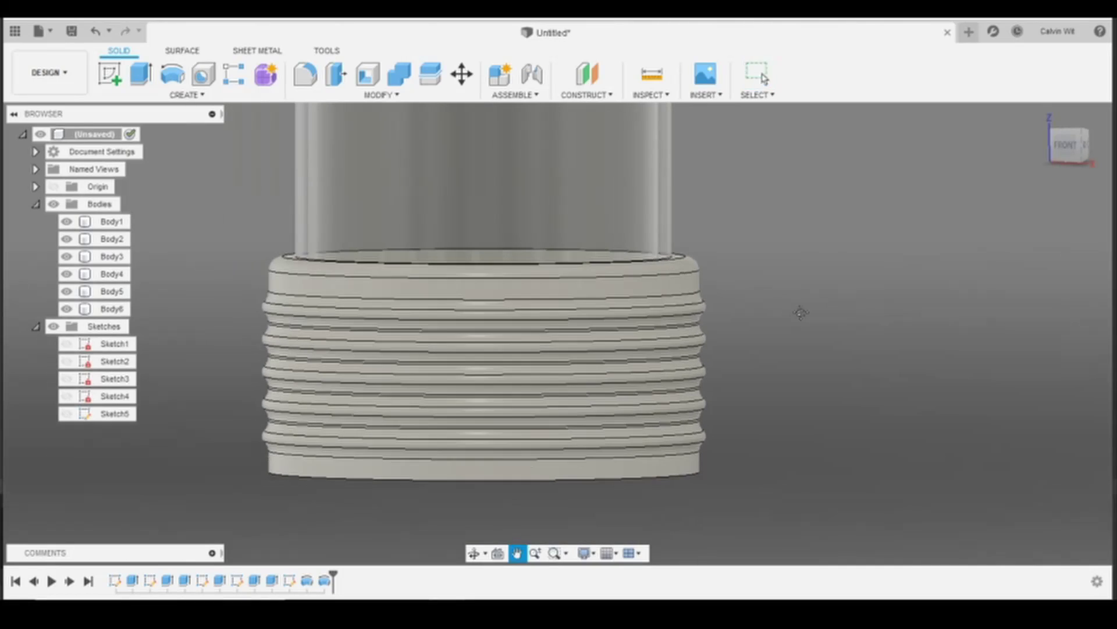
key("Escape")
scroll(957, 377, "down", 3)
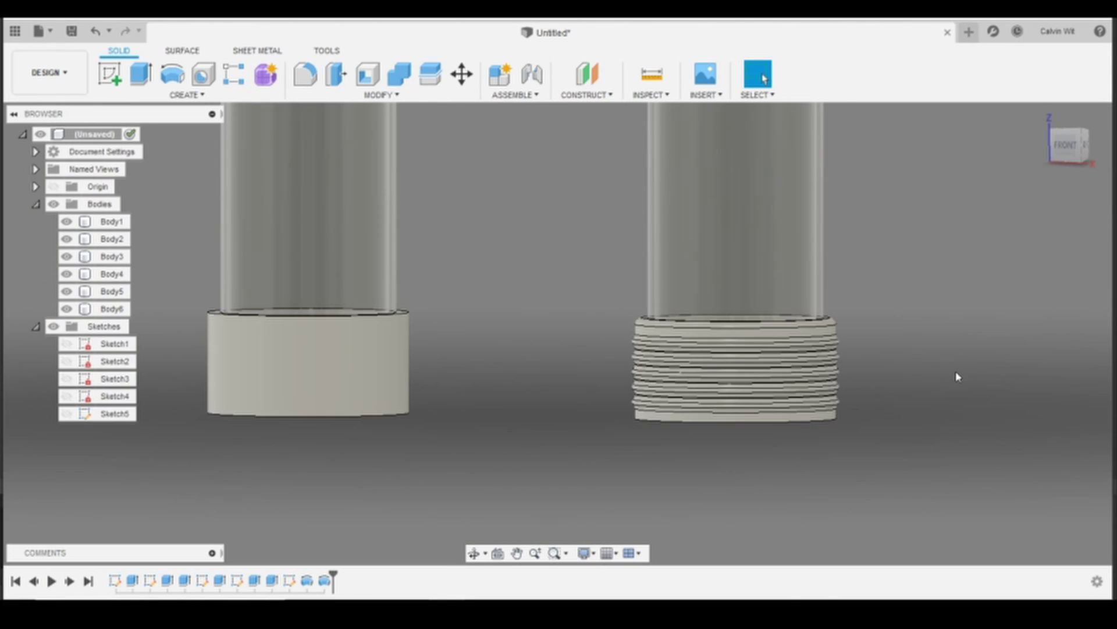
scroll(958, 378, "down", 1)
middle_click_drag(957, 377, 851, 399)
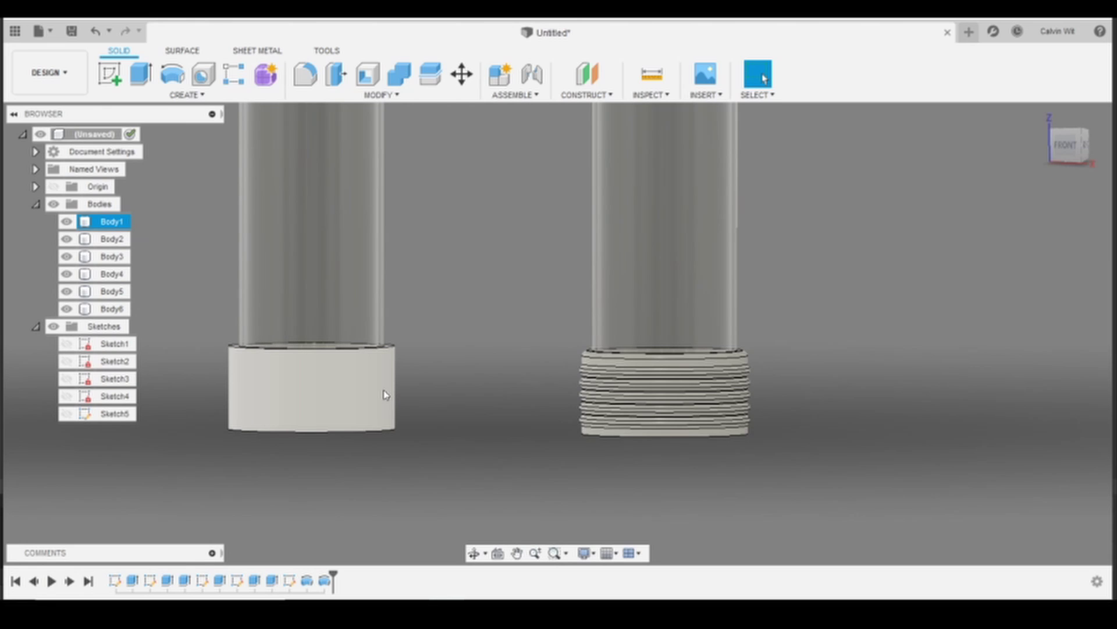
scroll(383, 395, "down", 5)
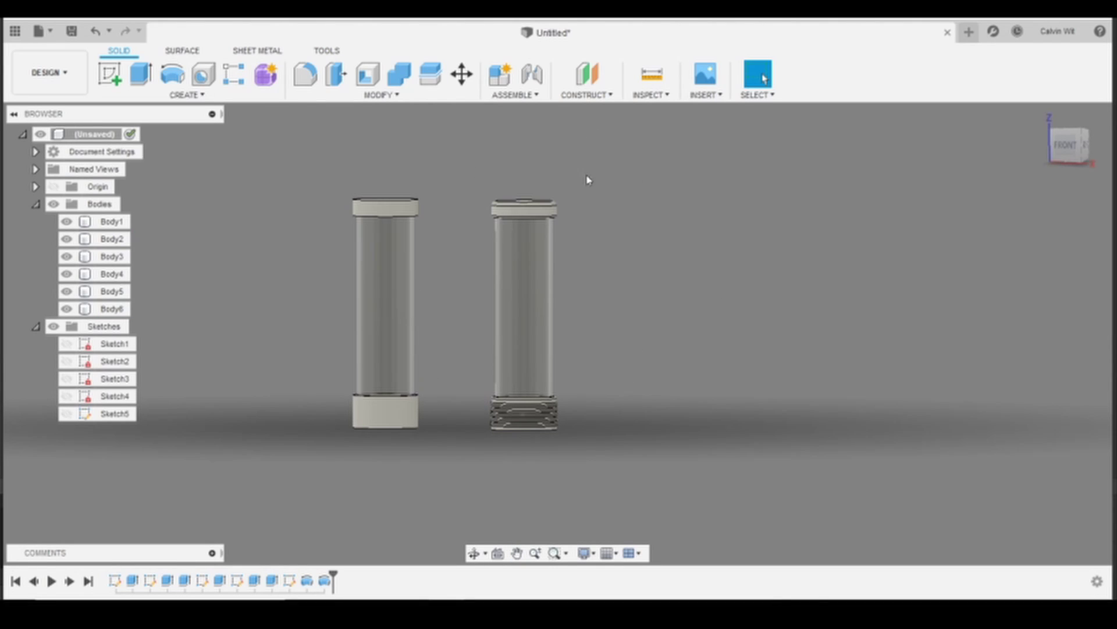
scroll(580, 436, "up", 5)
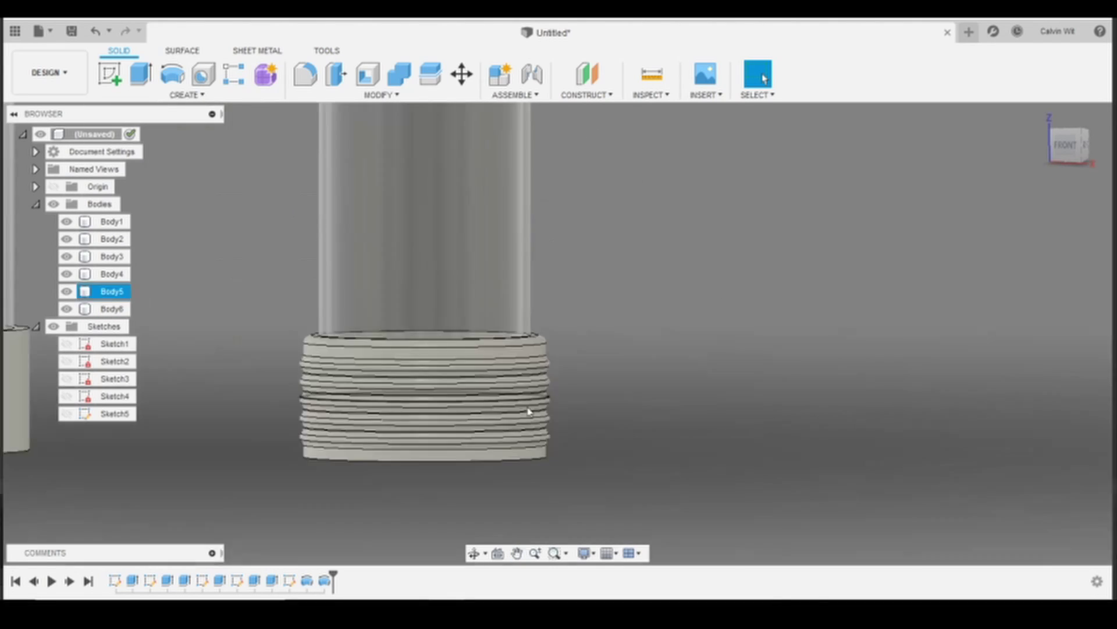